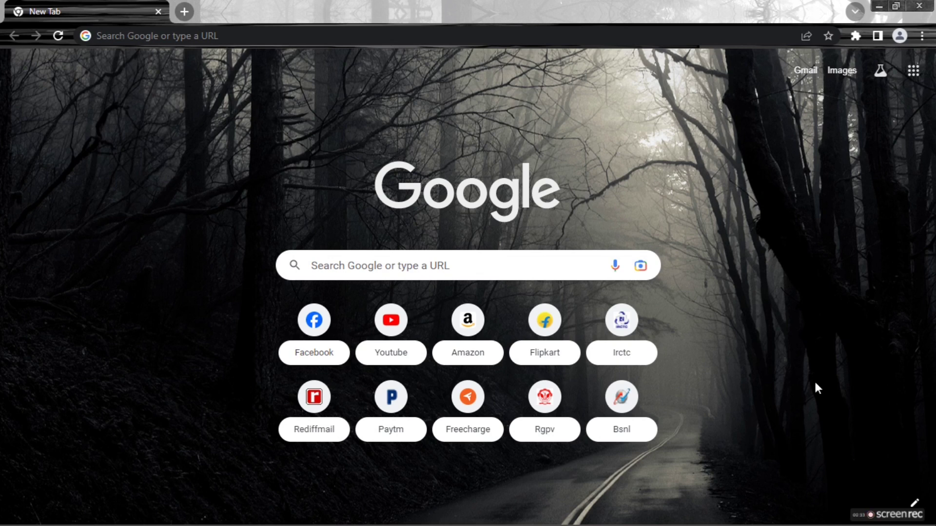
# Go to the sarkariresult.com website from the address bar
pyautogui.click(218, 36)
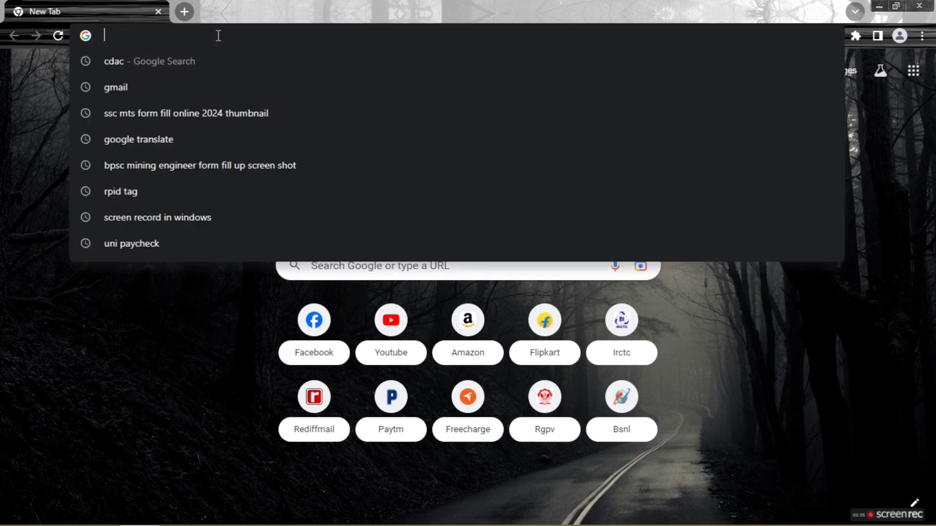
pyautogui.write('sar')
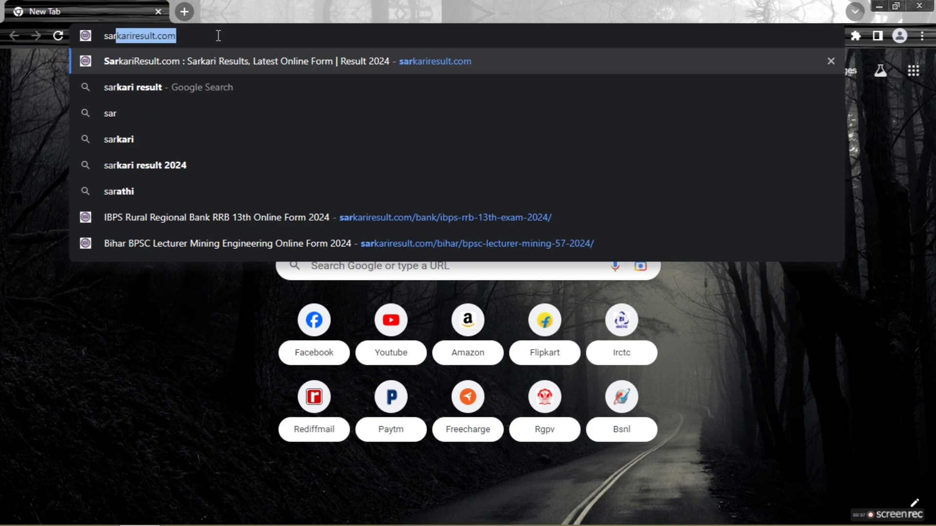
pyautogui.press('Return')
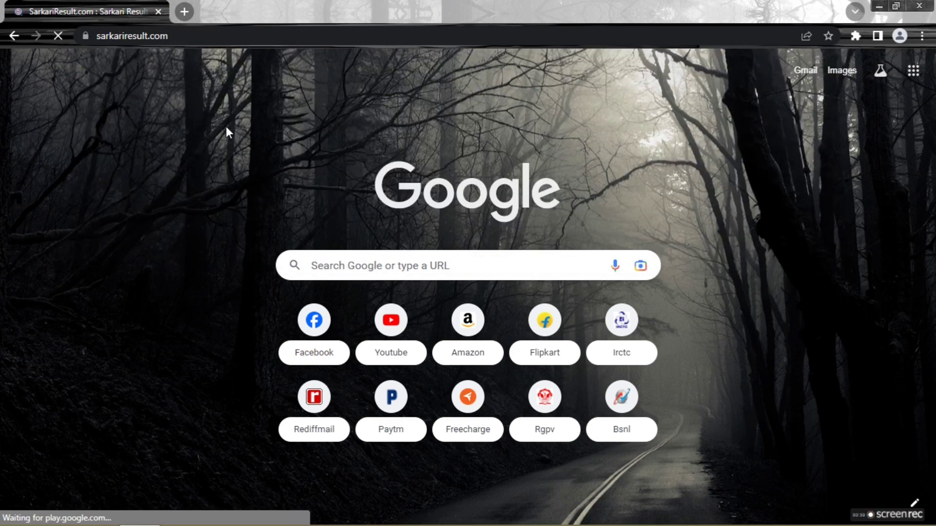
# Open the SSC MTS 2024 post page, dismissing the full-page advertisement
pyautogui.scroll(-5, 248, 162)
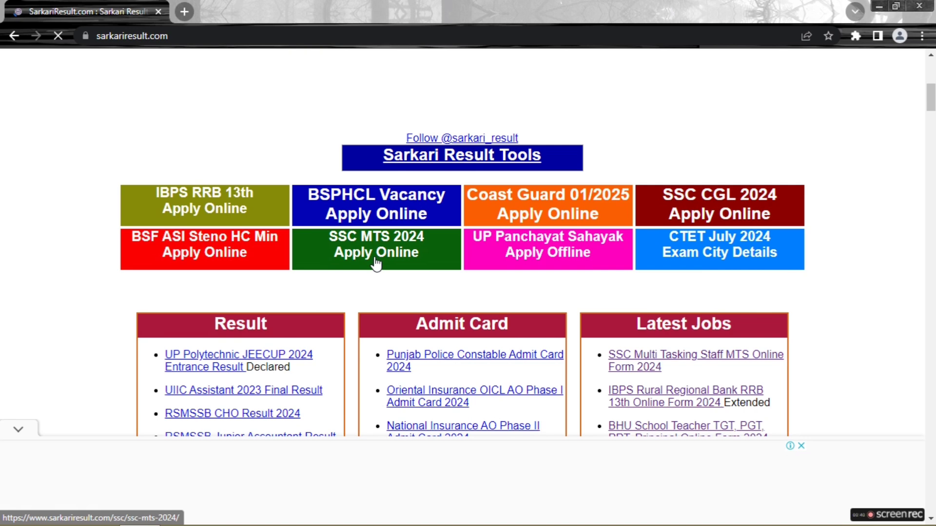
pyautogui.click(376, 264)
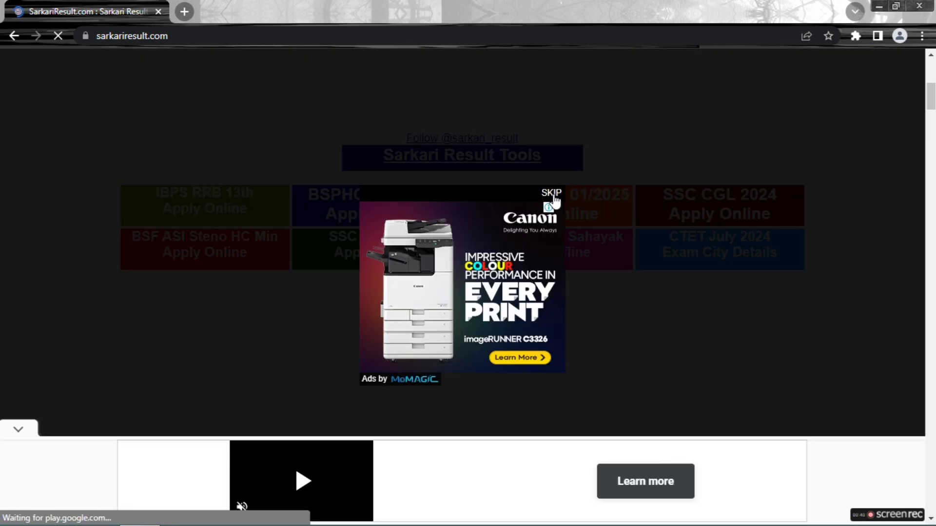
pyautogui.click(554, 198)
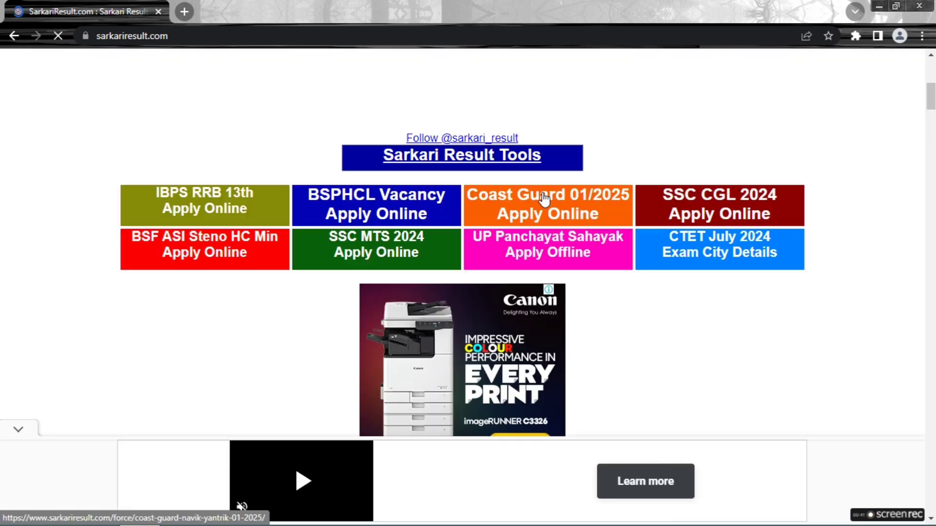
pyautogui.click(401, 251)
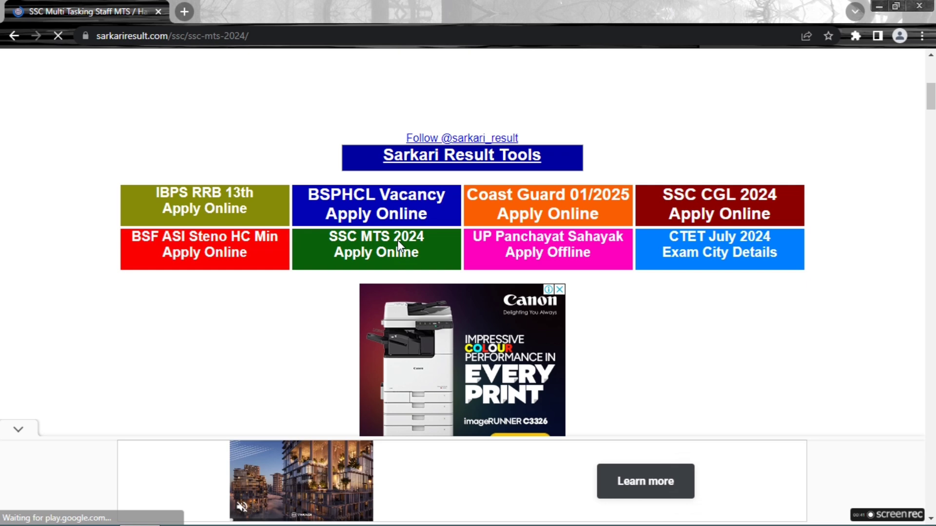
# Read down the SSC MTS 2024 tables, noting the Havaldar chest requirement of 81-86 CMS
pyautogui.scroll(-10, 301, 169)
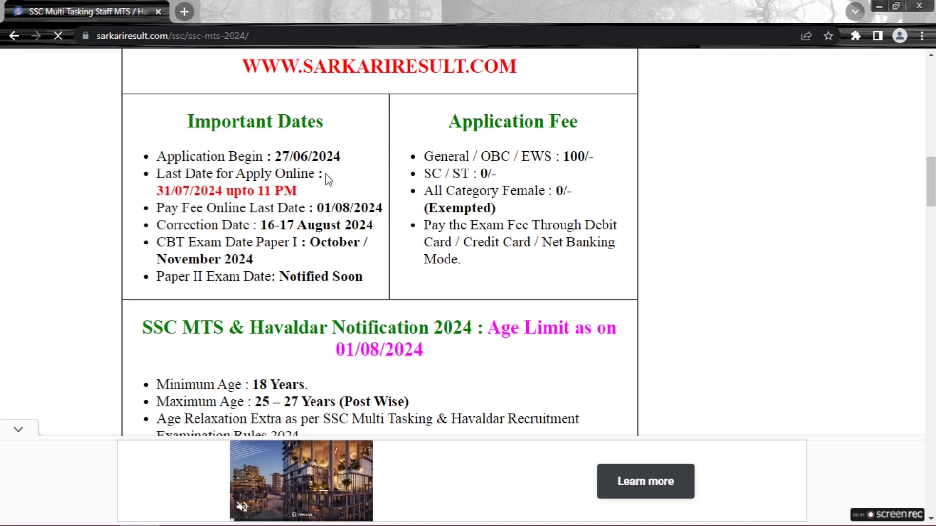
pyautogui.scroll(-1, 219, 131)
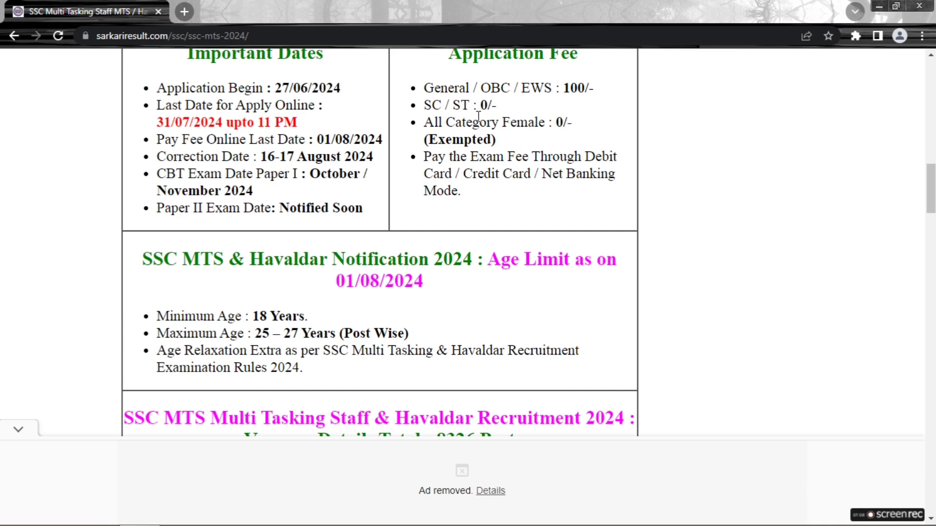
pyautogui.scroll(-3, 511, 149)
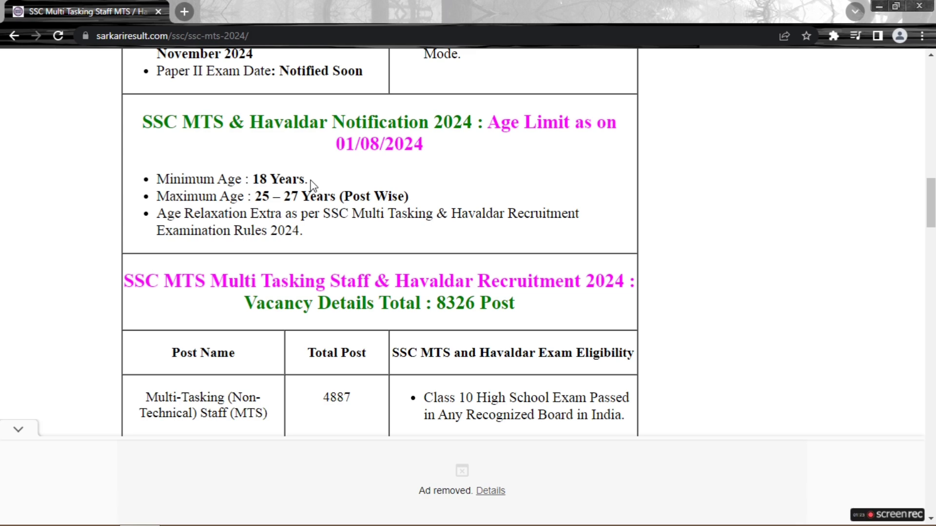
pyautogui.scroll(-1, 521, 198)
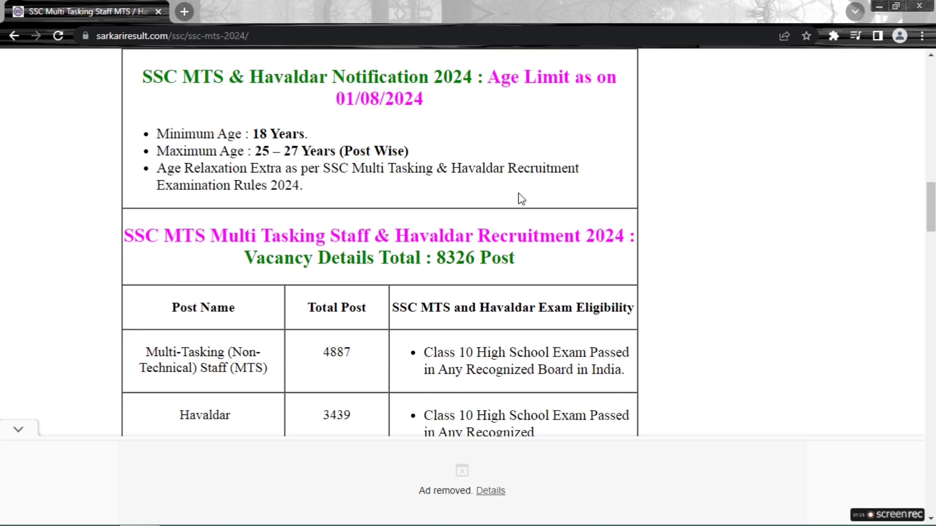
pyautogui.scroll(-3, 520, 198)
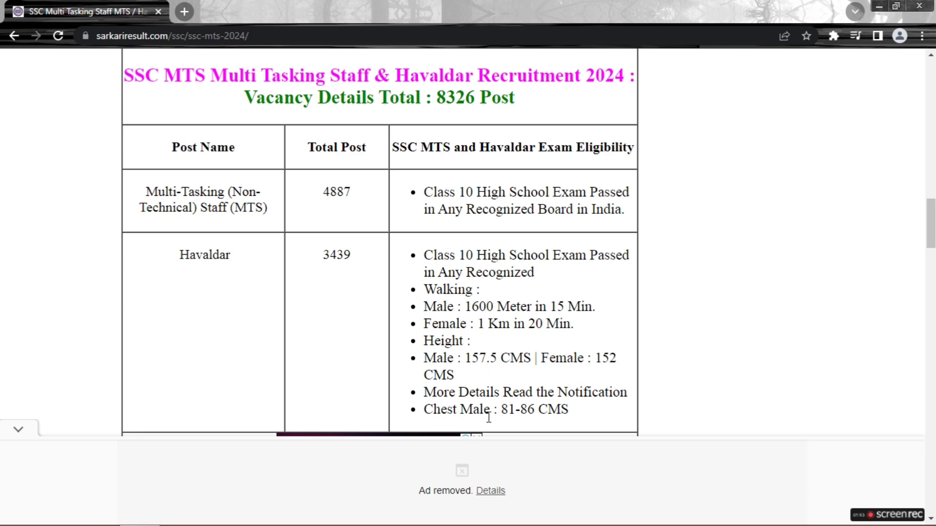
pyautogui.moveTo(502, 412); pyautogui.dragTo(571, 413)
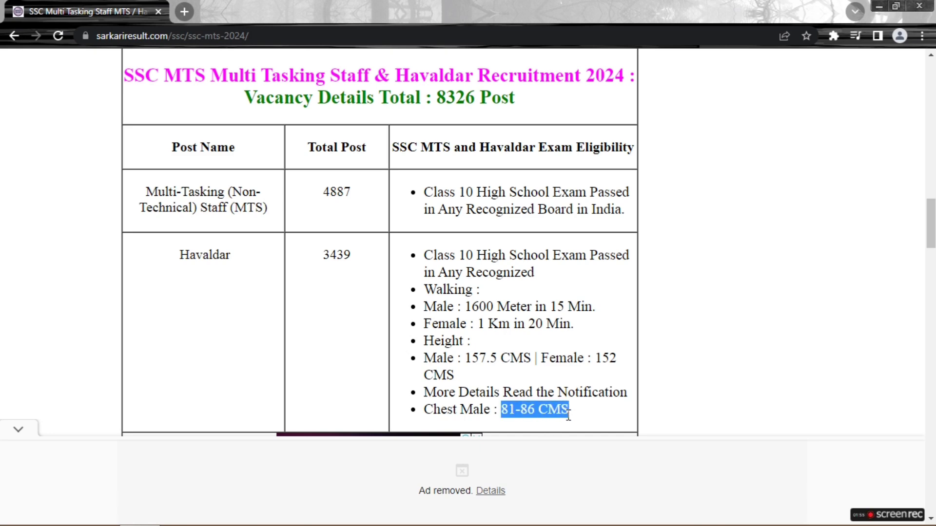
pyautogui.click(662, 398)
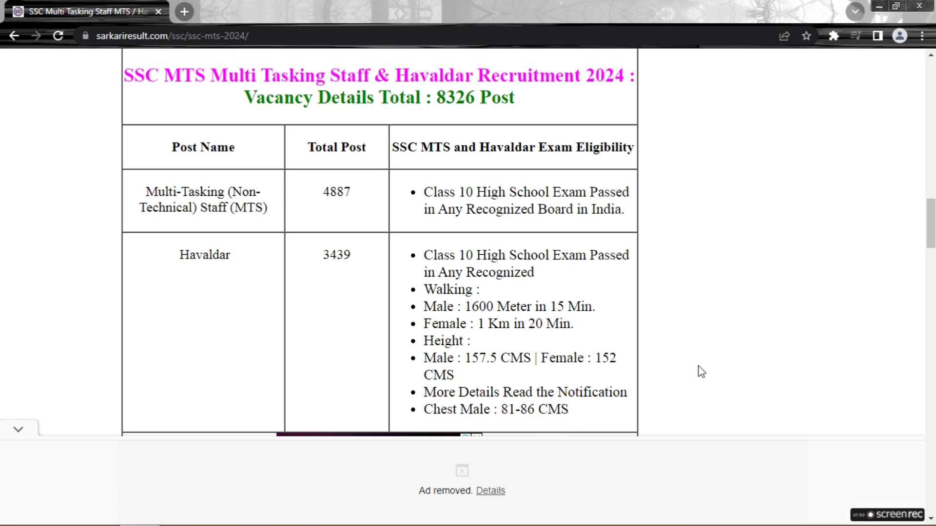
pyautogui.moveTo(931, 217); pyautogui.dragTo(930, 329)
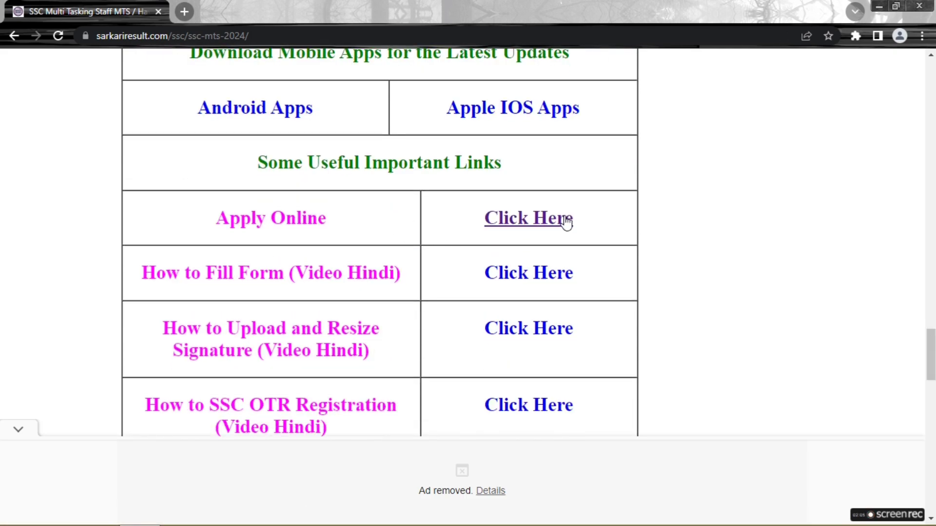
# Follow the Apply Online link to ssc.gov.in and bring up the candidate login form
pyautogui.click(528, 224)
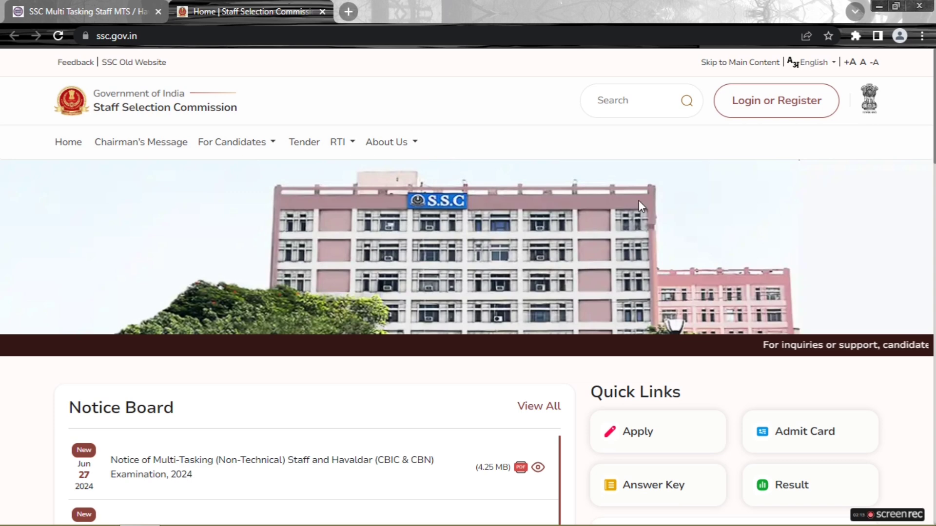
pyautogui.click(786, 112)
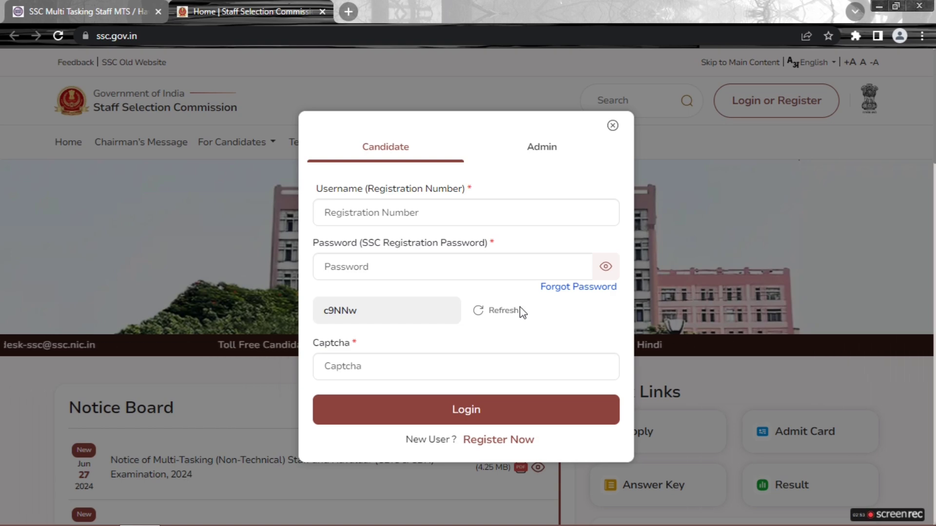
# Start a new One Time Registration and continue to the Personal Details form
pyautogui.click(498, 441)
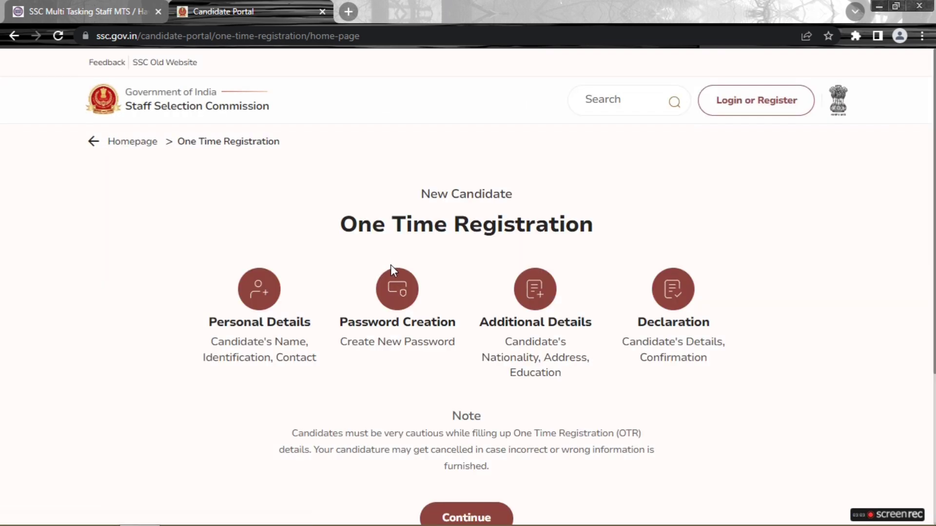
pyautogui.scroll(-2, 445, 262)
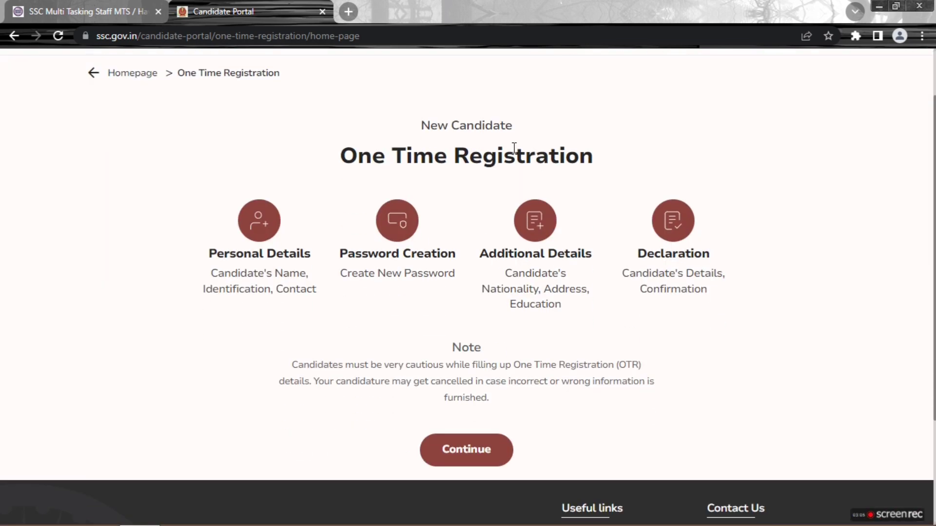
pyautogui.scroll(-2, 533, 176)
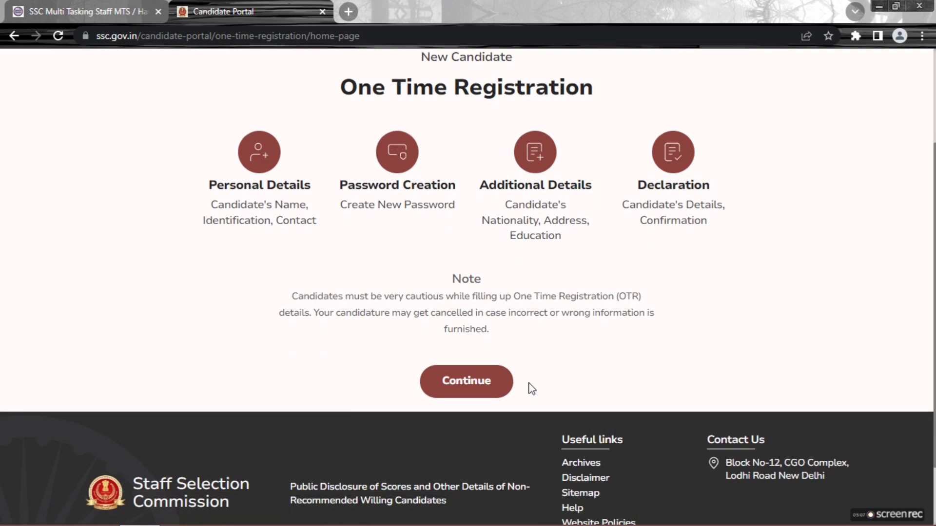
pyautogui.click(470, 388)
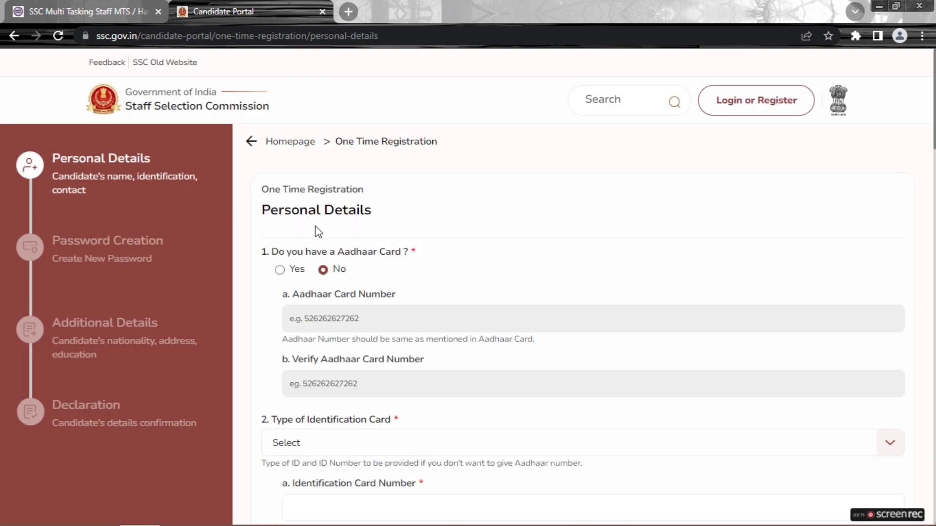
pyautogui.scroll(-2, 436, 233)
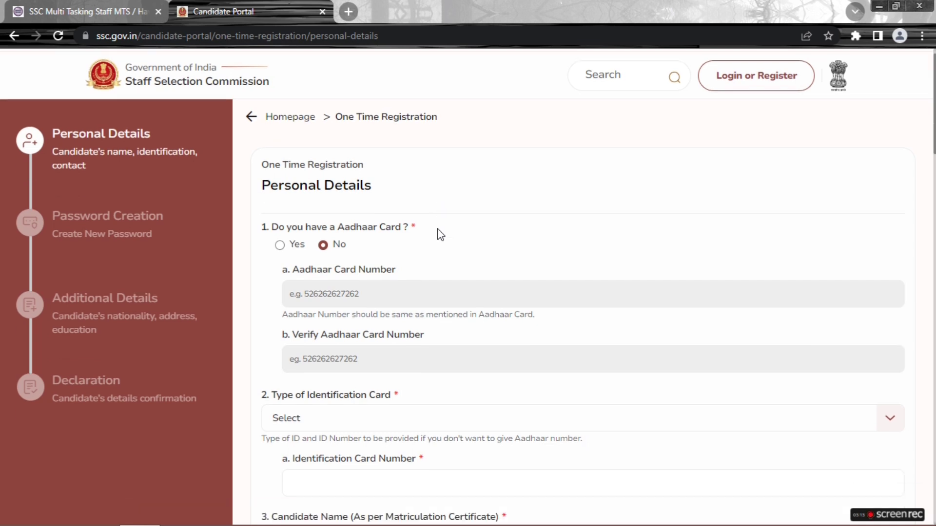
pyautogui.scroll(-2, 368, 204)
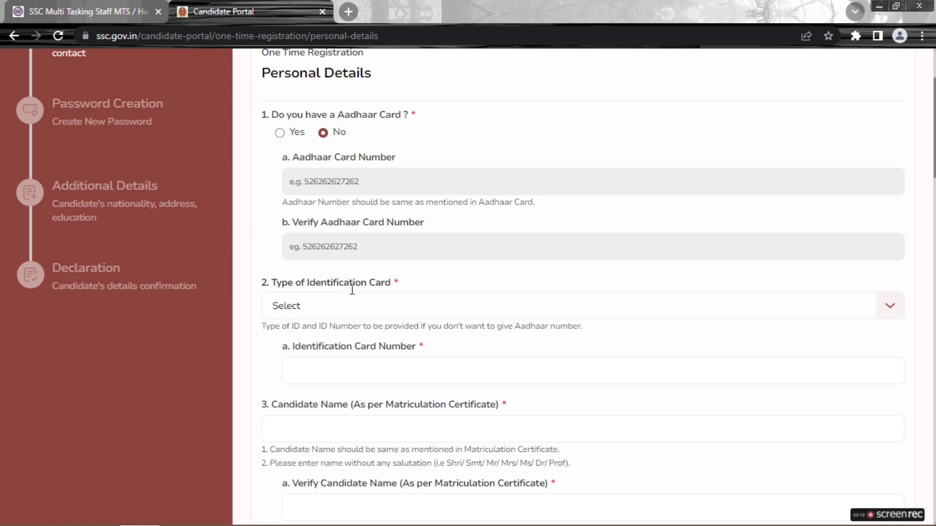
# Check the Type of Identification Card options without choosing one
pyautogui.click(376, 313)
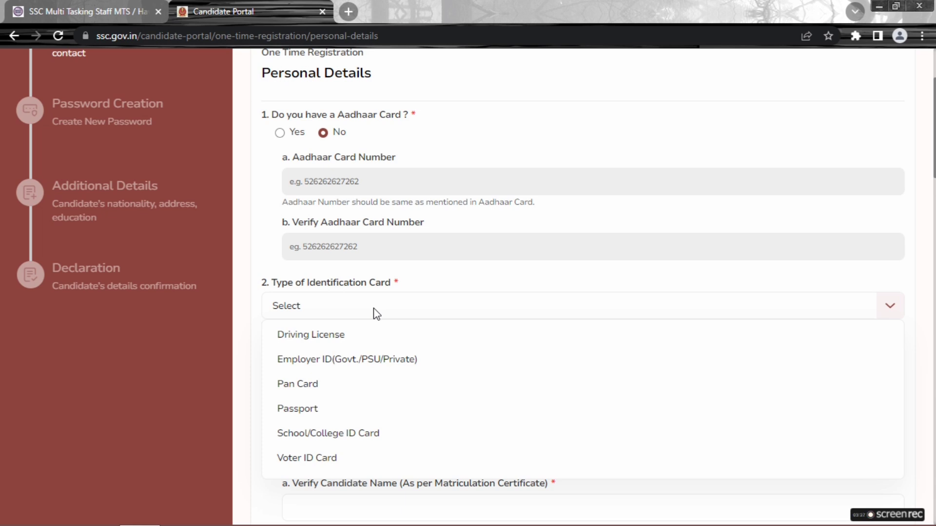
pyautogui.click(376, 312)
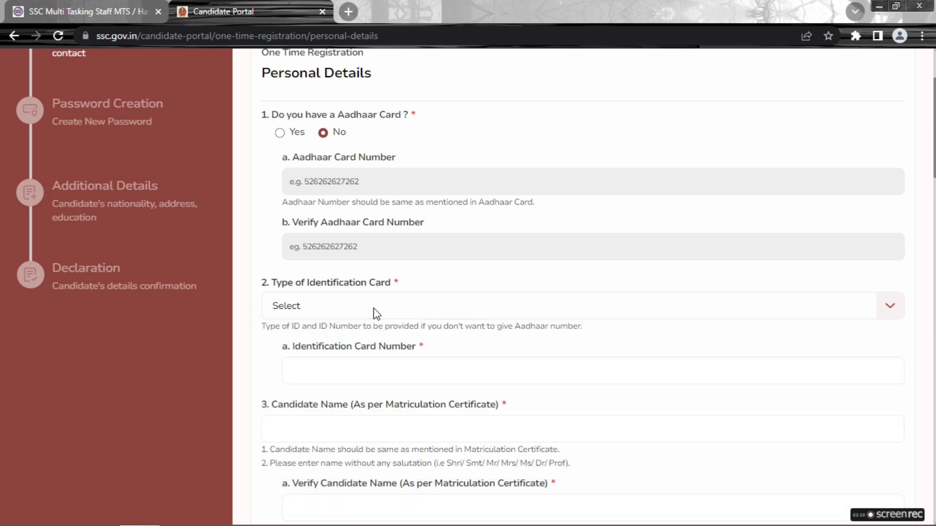
pyautogui.scroll(2, 376, 313)
# Answer Yes to having an Aadhaar card and enter the candidate's name
pyautogui.click(279, 202)
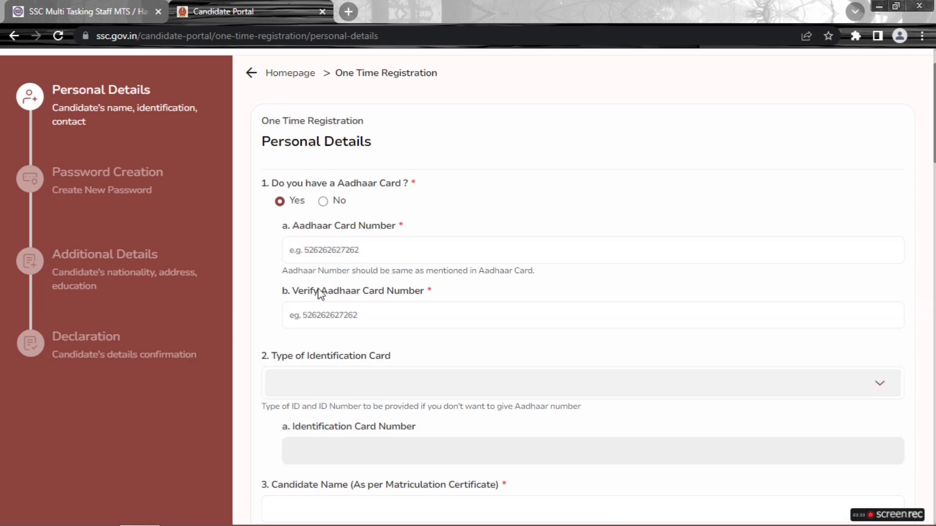
pyautogui.click(331, 247)
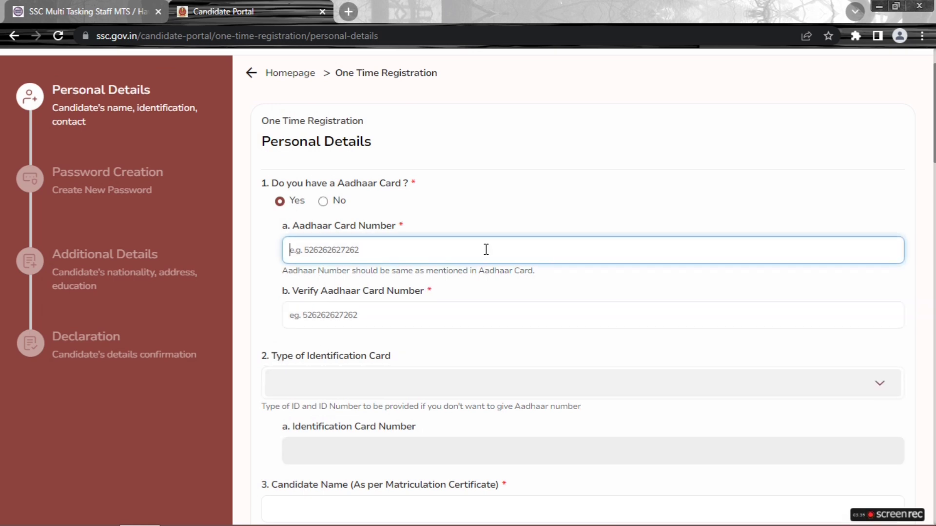
pyautogui.scroll(-3, 486, 249)
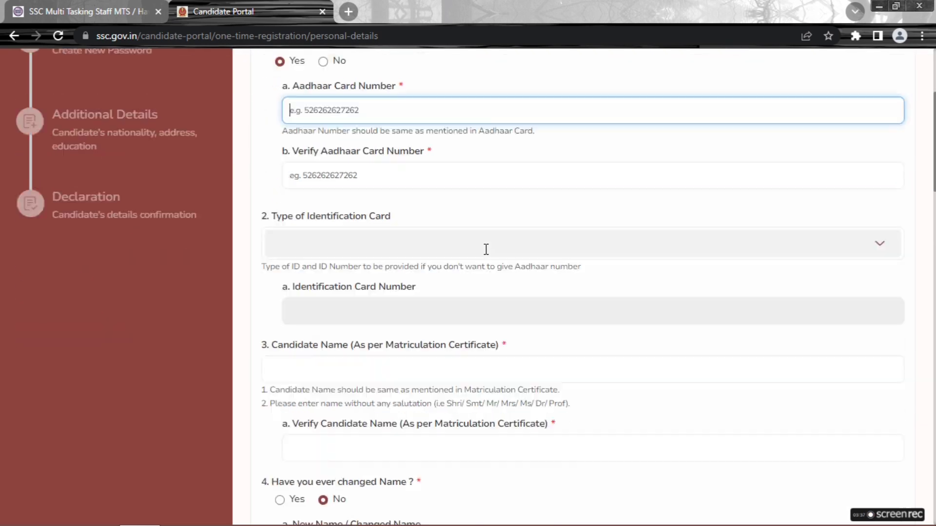
pyautogui.scroll(-4, 486, 250)
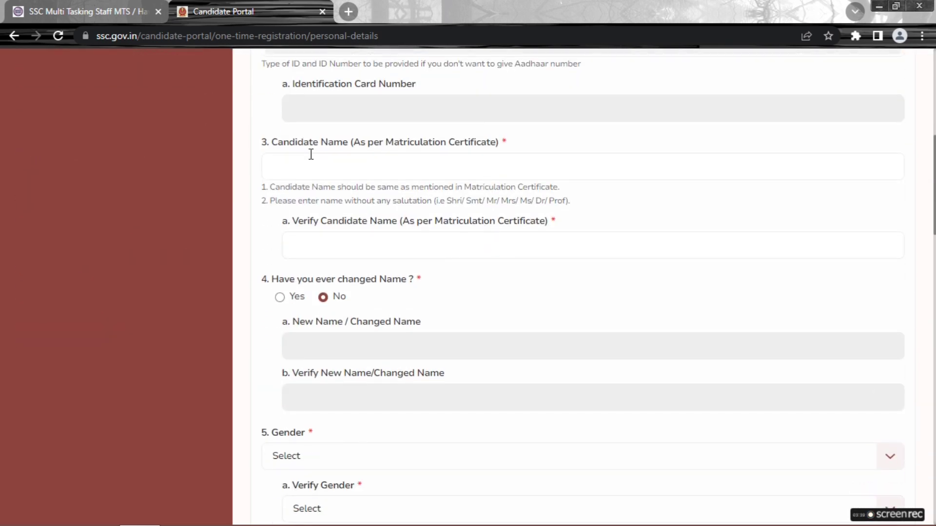
pyautogui.click(362, 163)
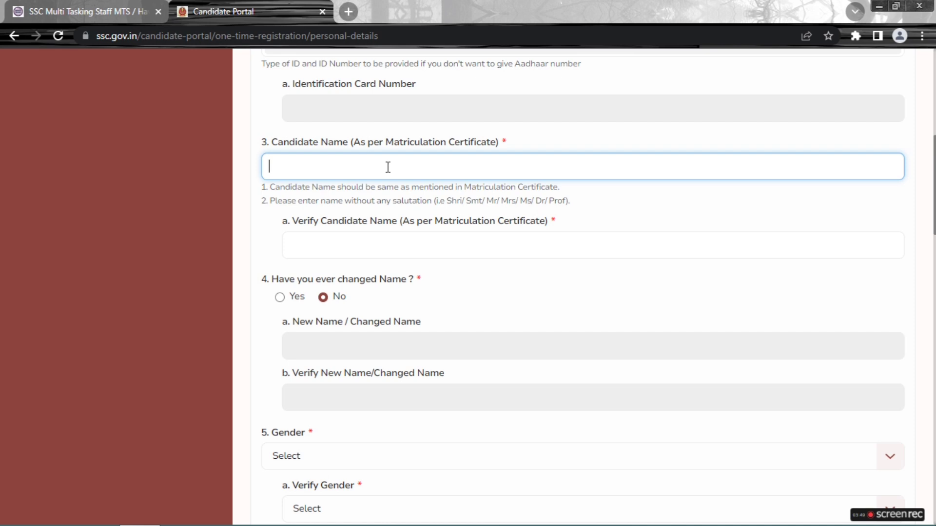
pyautogui.write('RK')
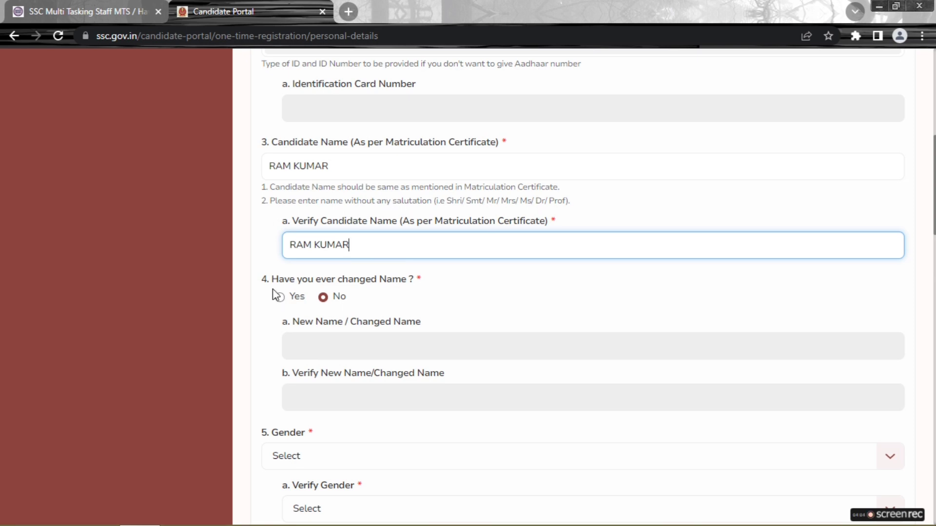
pyautogui.scroll(-1, 346, 297)
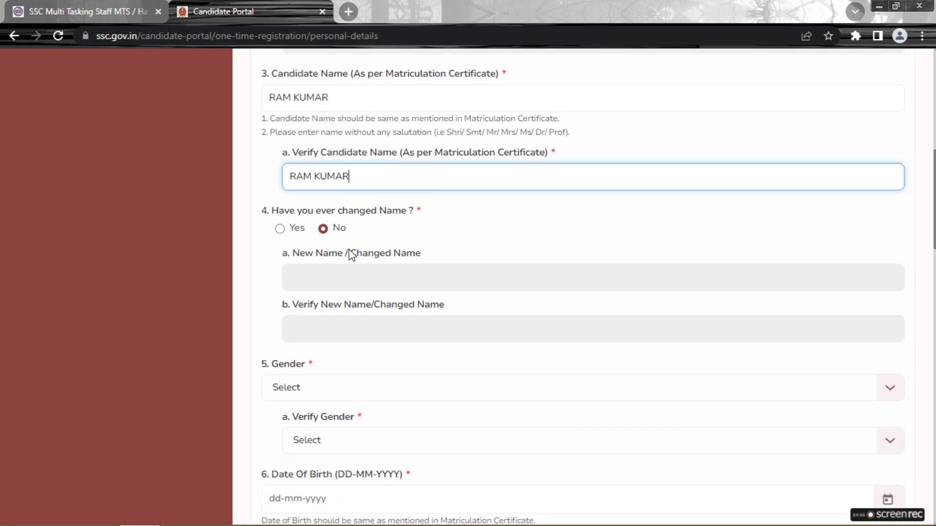
# Answer No to the changed-name question
pyautogui.click(279, 229)
pyautogui.click(339, 279)
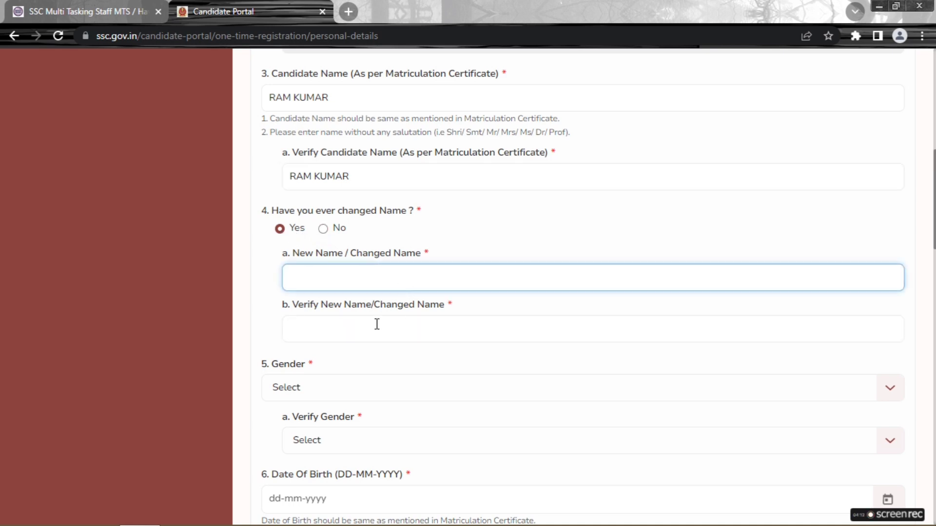
pyautogui.click(397, 330)
pyautogui.click(324, 229)
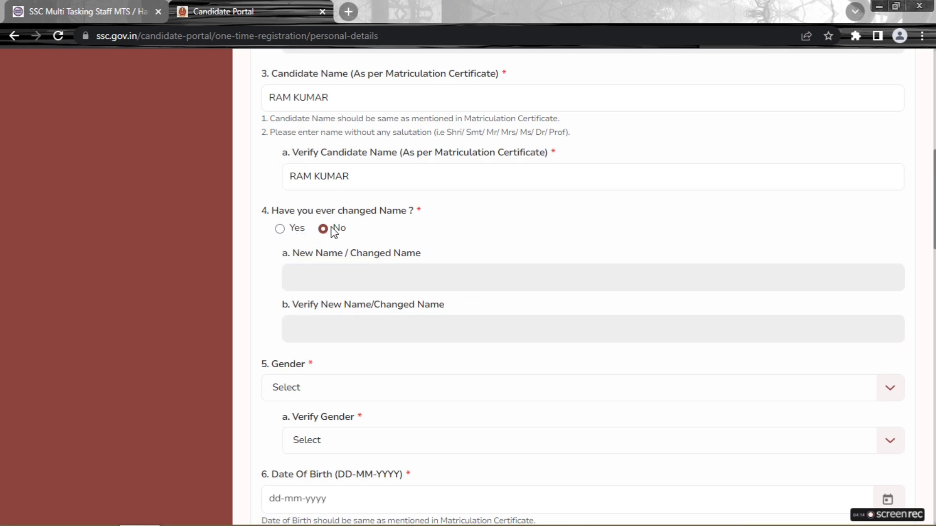
pyautogui.scroll(-3, 441, 249)
# Set both Gender and Verify Gender to Male
pyautogui.click(359, 251)
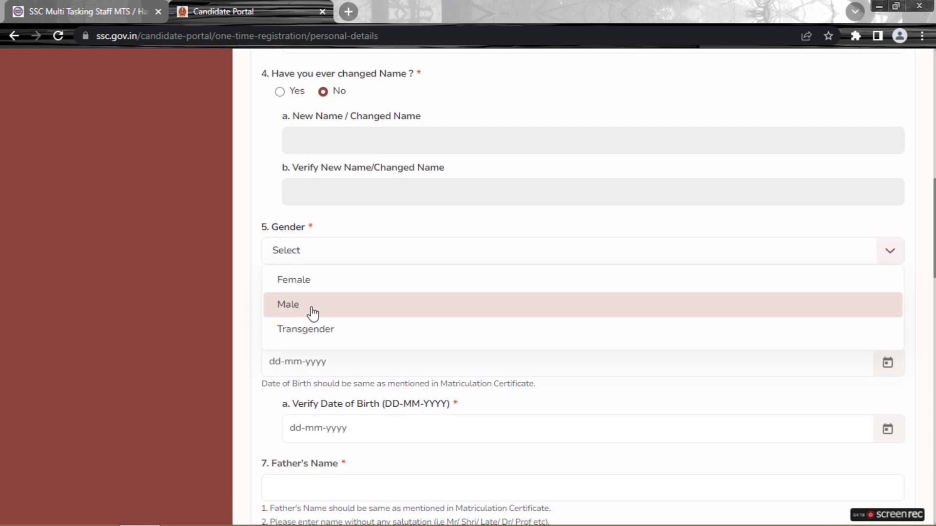
pyautogui.scroll(4, 313, 313)
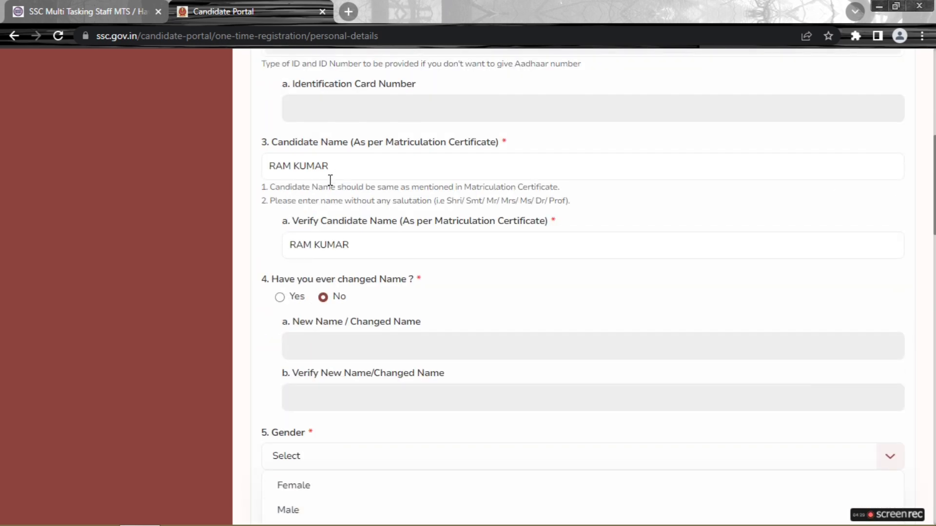
pyautogui.scroll(-3, 326, 267)
pyautogui.click(302, 374)
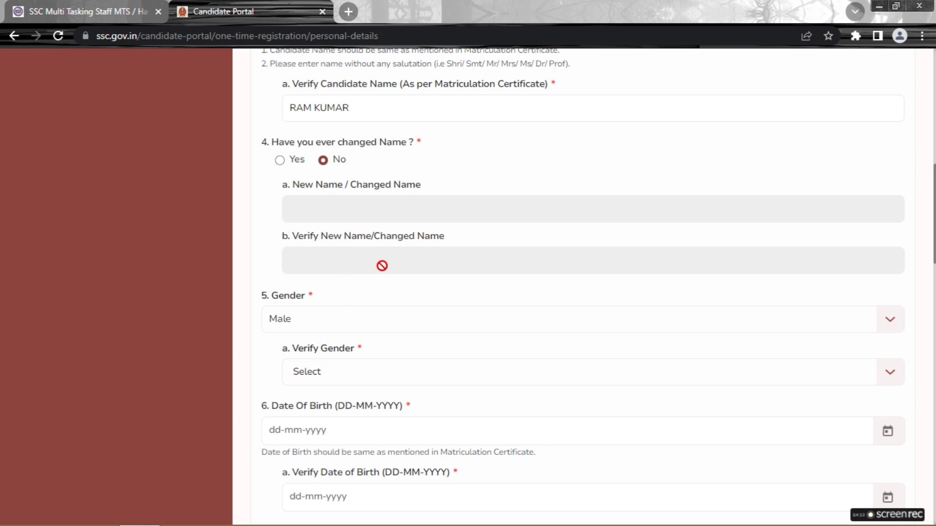
pyautogui.scroll(-3, 390, 267)
pyautogui.click(343, 236)
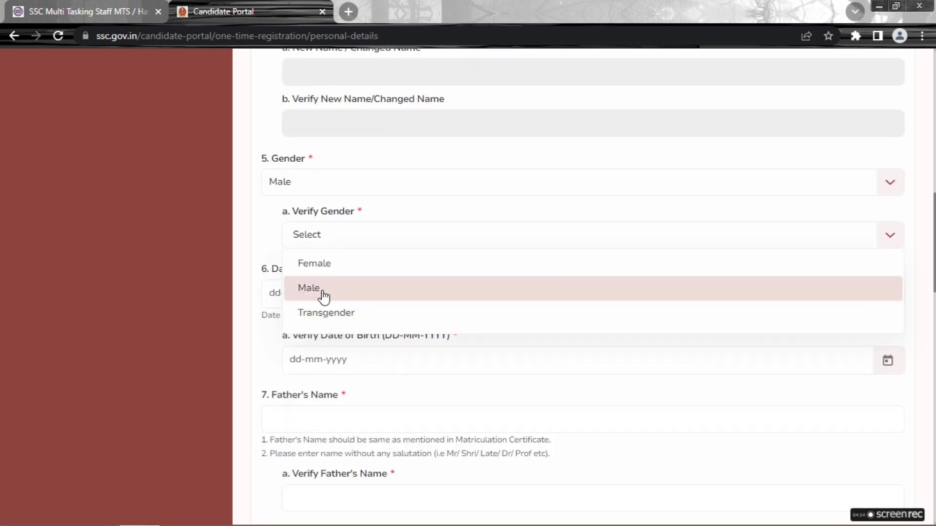
pyautogui.click(324, 295)
pyautogui.scroll(-2, 486, 204)
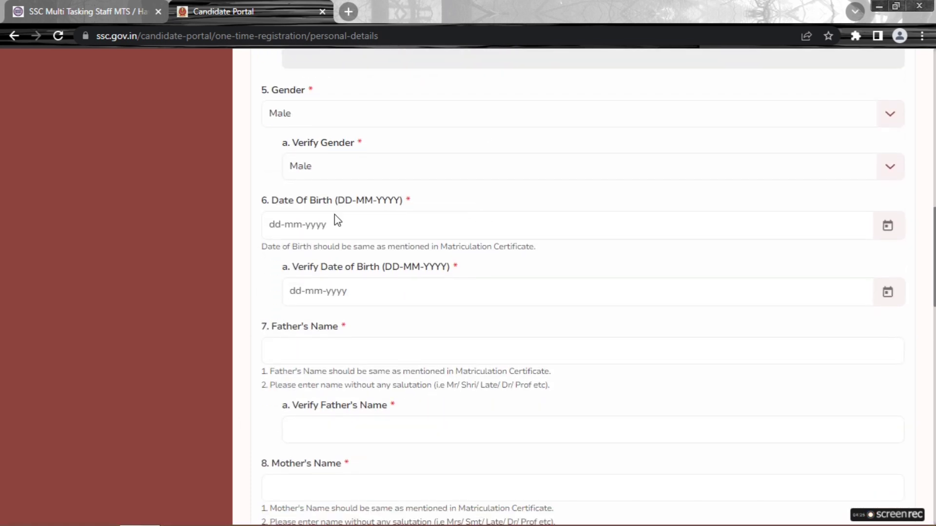
# Set Date of Birth to 02-01-2002 with the calendar and enter the father's and mother's names
pyautogui.click(886, 227)
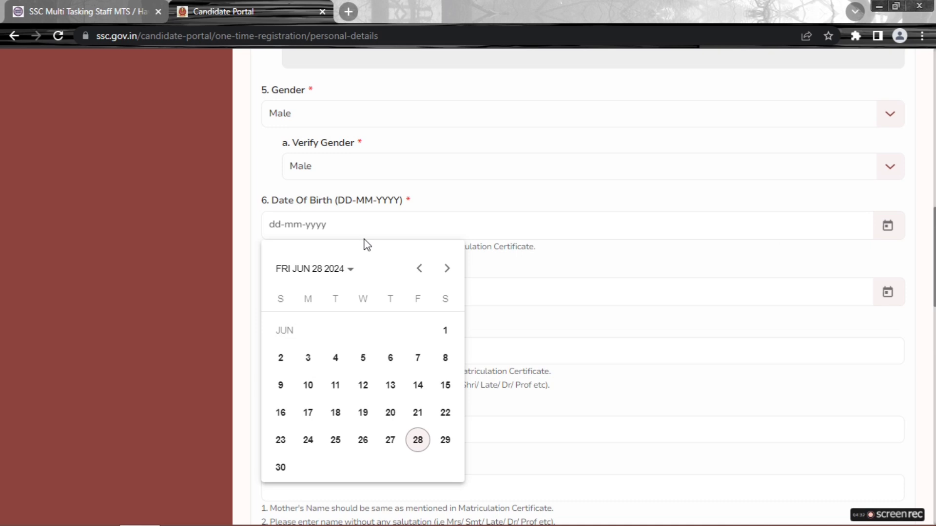
pyautogui.click(348, 270)
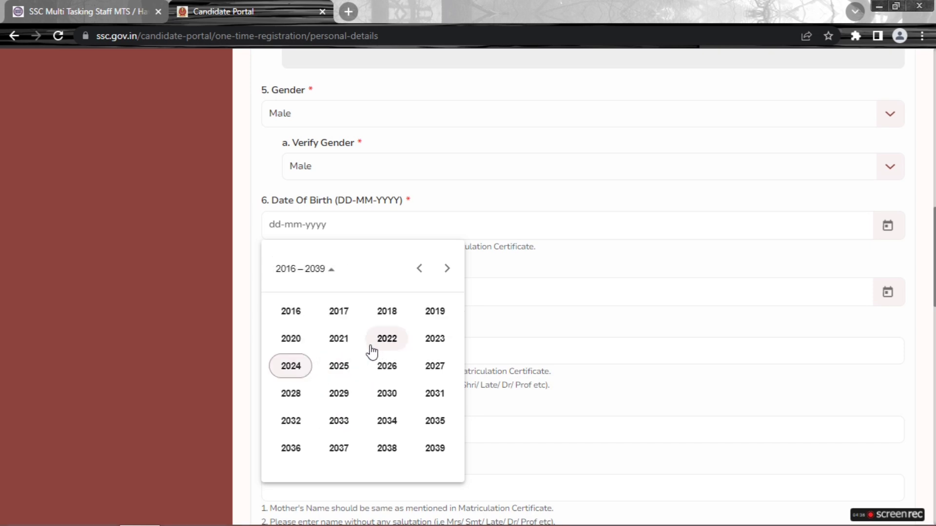
pyautogui.click(418, 269)
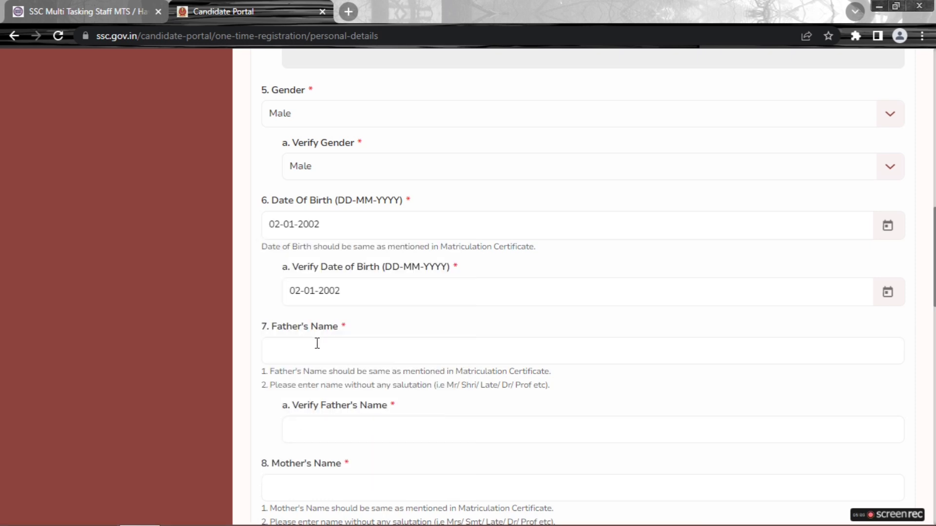
pyautogui.scroll(-3, 318, 331)
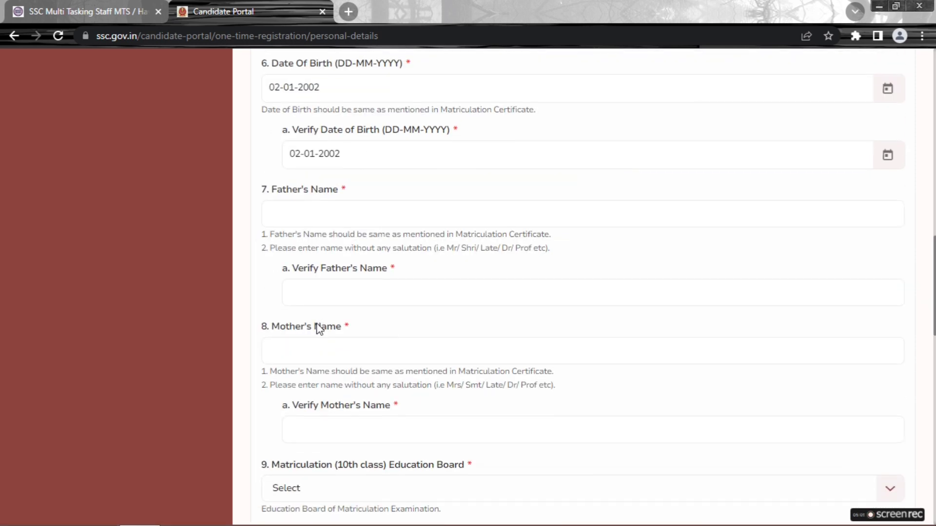
pyautogui.click(317, 216)
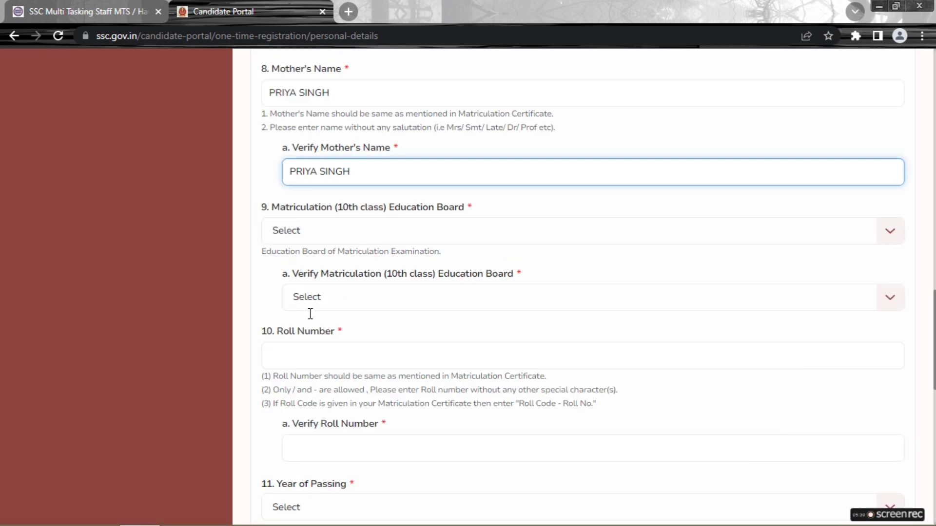
pyautogui.scroll(1, 314, 313)
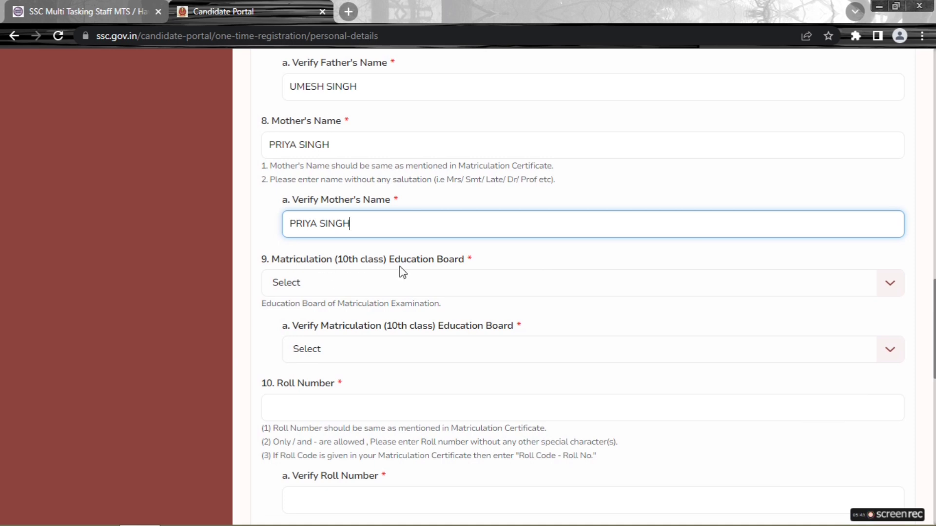
# Set and verify the education board as Rajasthan State Open School
pyautogui.click(439, 278)
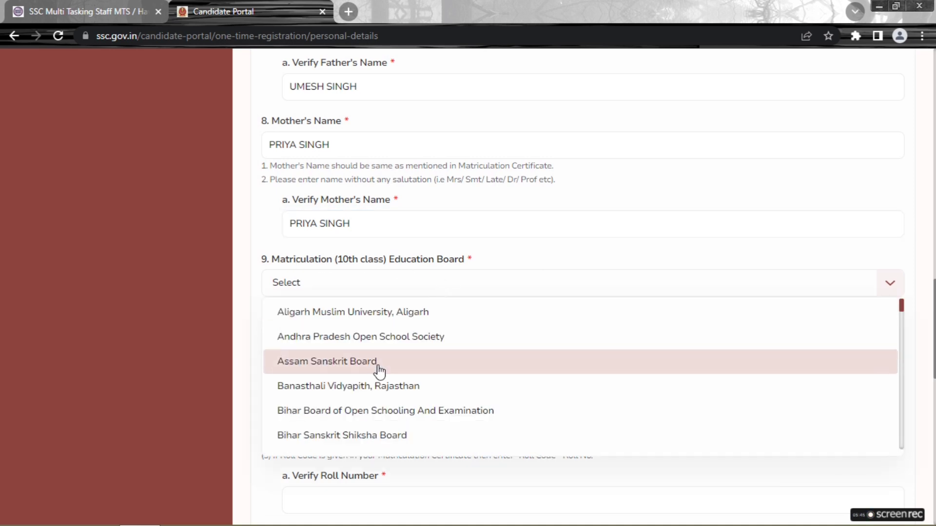
pyautogui.scroll(-10, 380, 372)
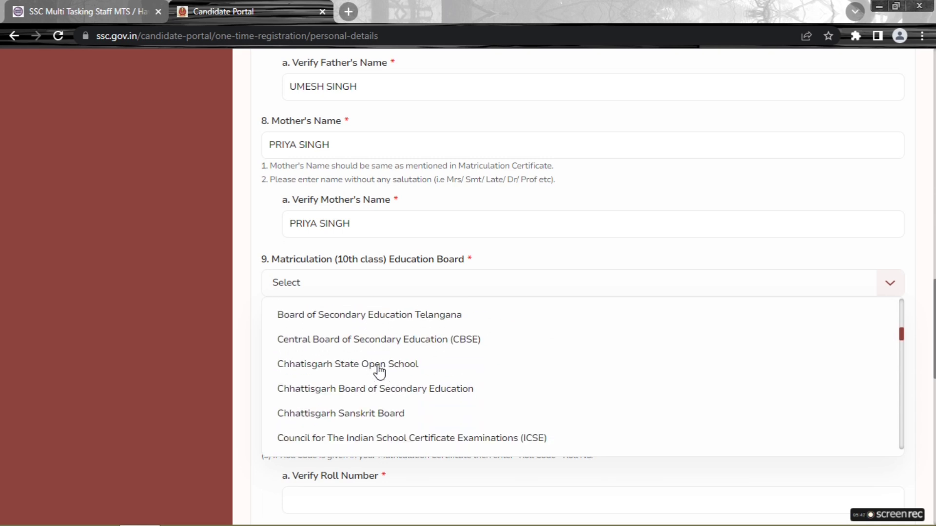
pyautogui.scroll(-10, 380, 372)
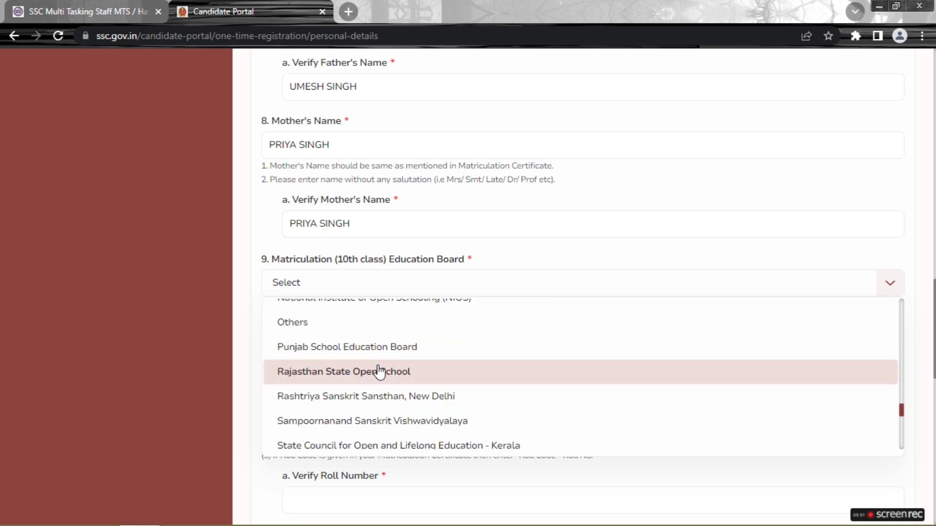
pyautogui.click(380, 372)
pyautogui.click(362, 358)
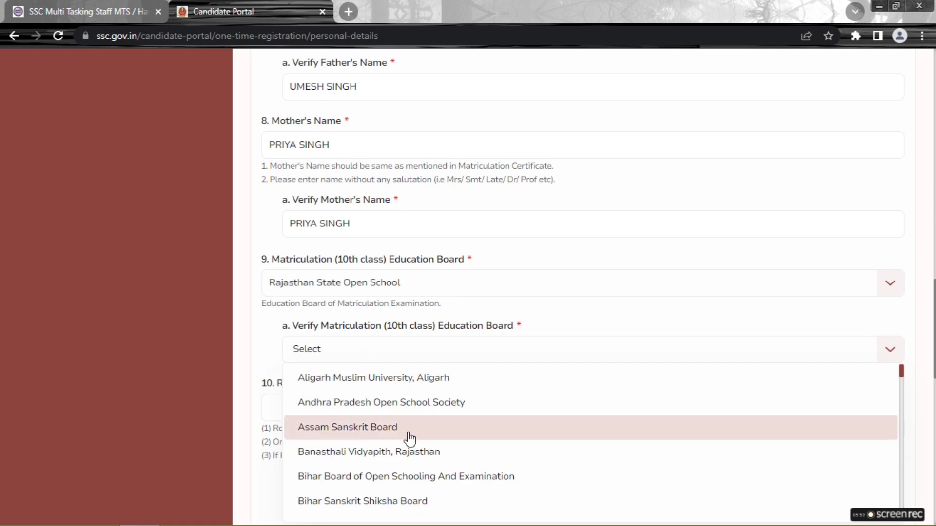
pyautogui.scroll(-15, 408, 439)
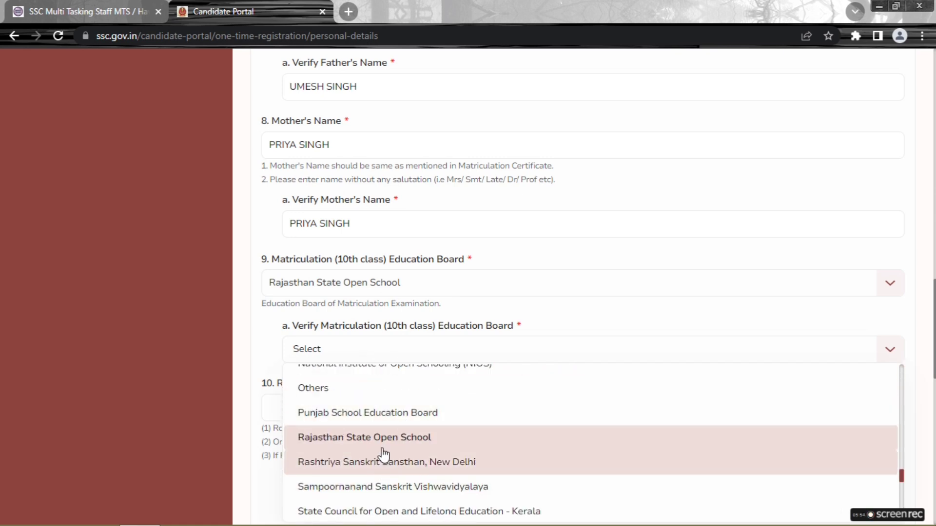
pyautogui.click(386, 436)
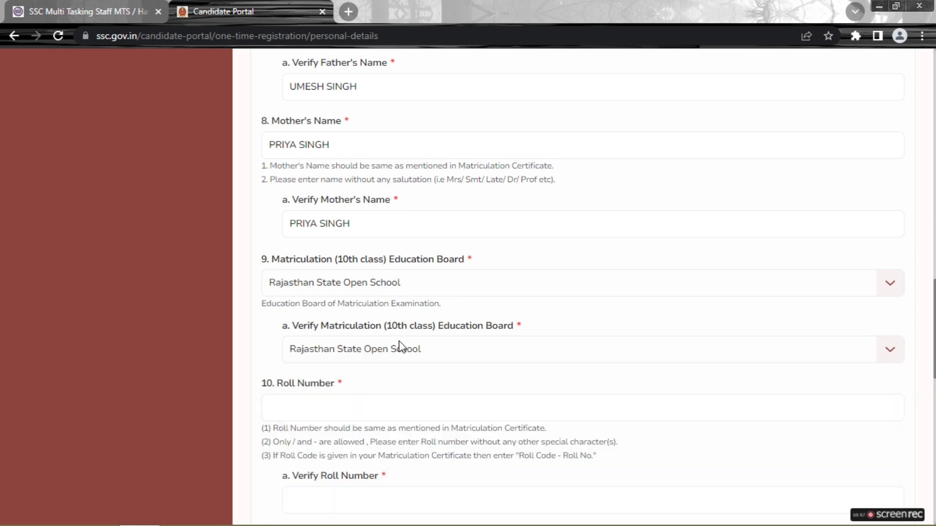
# Enter the matriculation roll number and set the year of passing to 2020
pyautogui.scroll(-1, 398, 348)
pyautogui.scroll(-2, 425, 363)
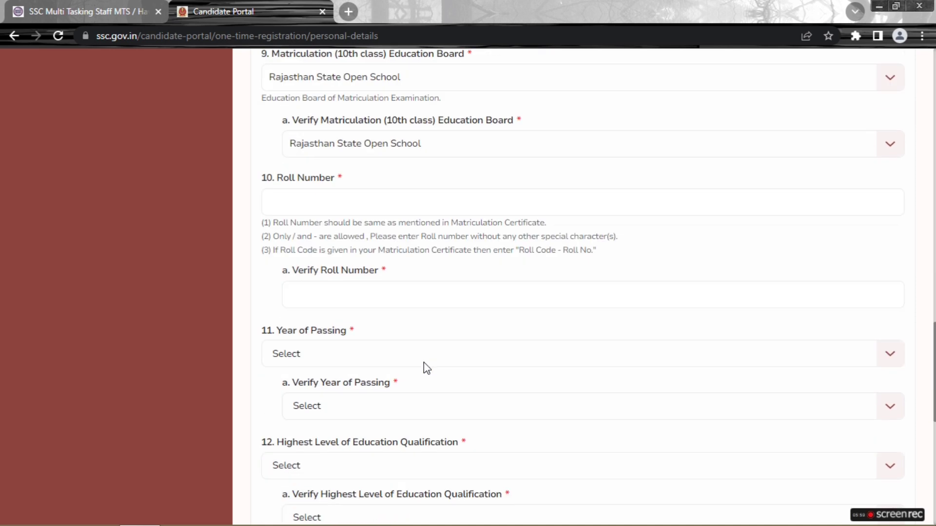
pyautogui.click(352, 196)
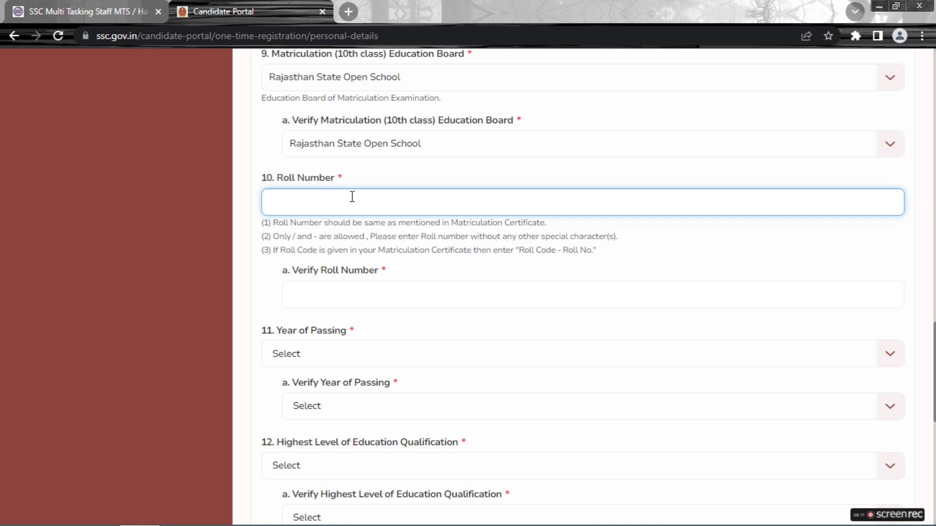
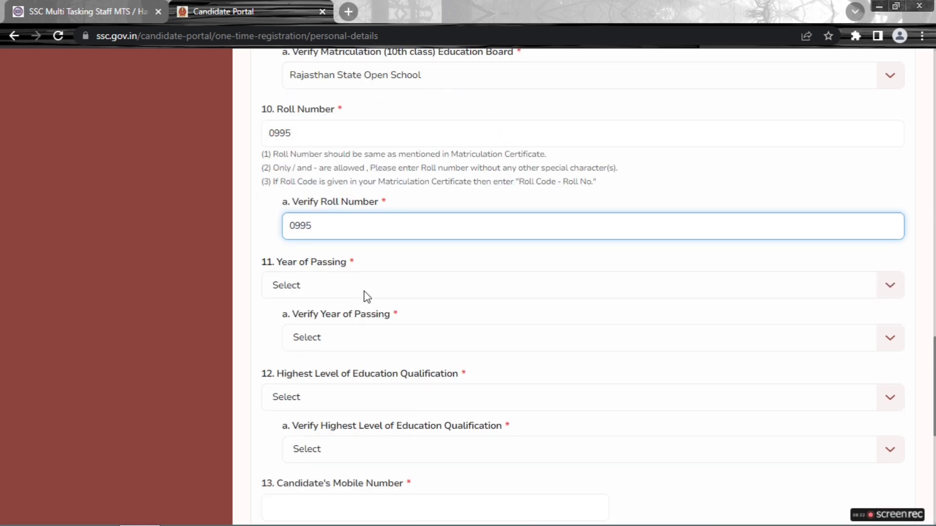
pyautogui.click(366, 287)
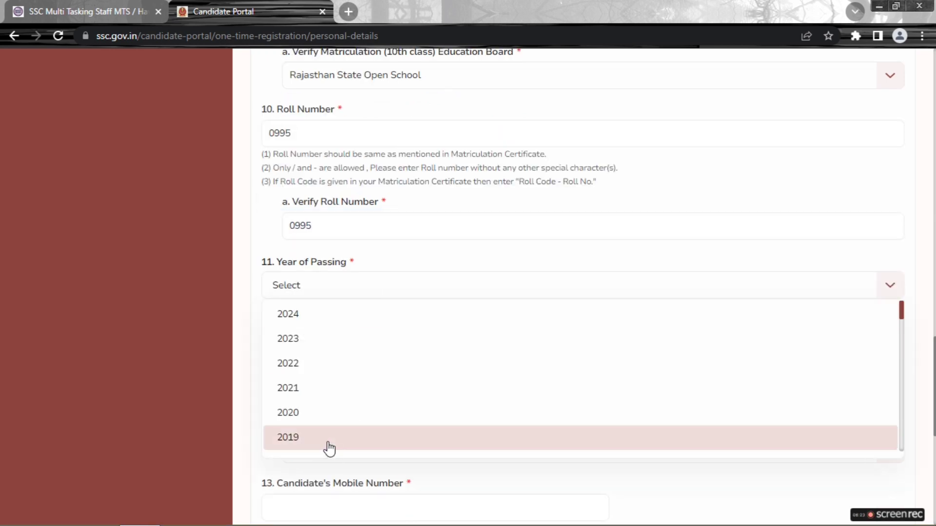
pyautogui.scroll(-5, 330, 448)
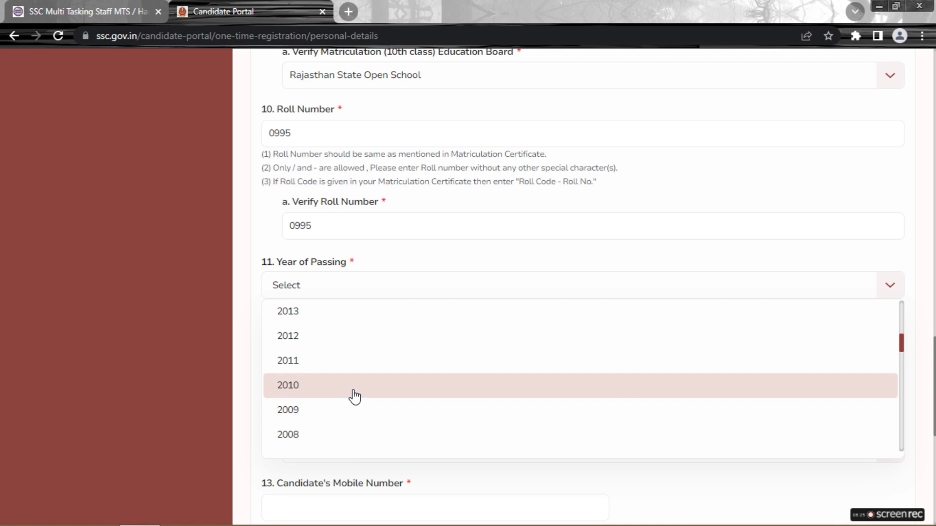
pyautogui.scroll(-2, 351, 393)
pyautogui.scroll(6, 355, 395)
pyautogui.click(355, 413)
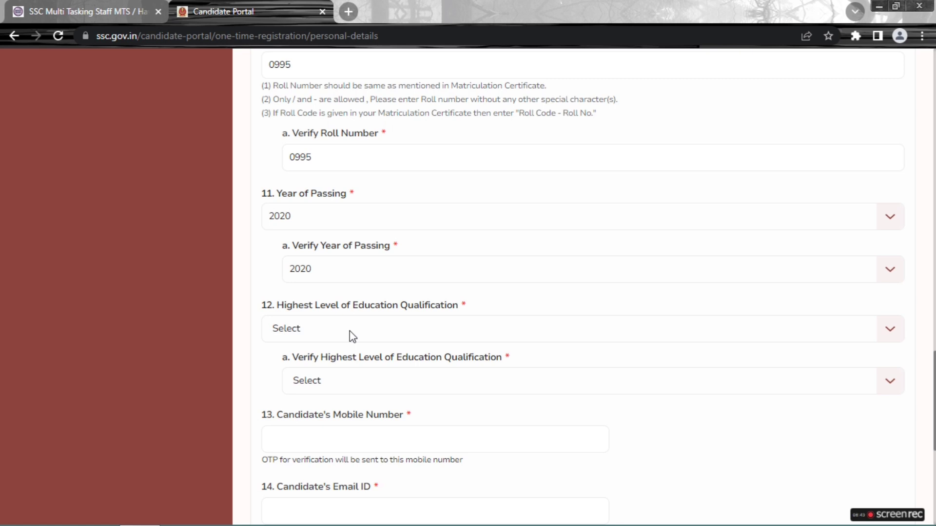
# Choose Graduation as highest qualification and in its Verify field
pyautogui.click(350, 332)
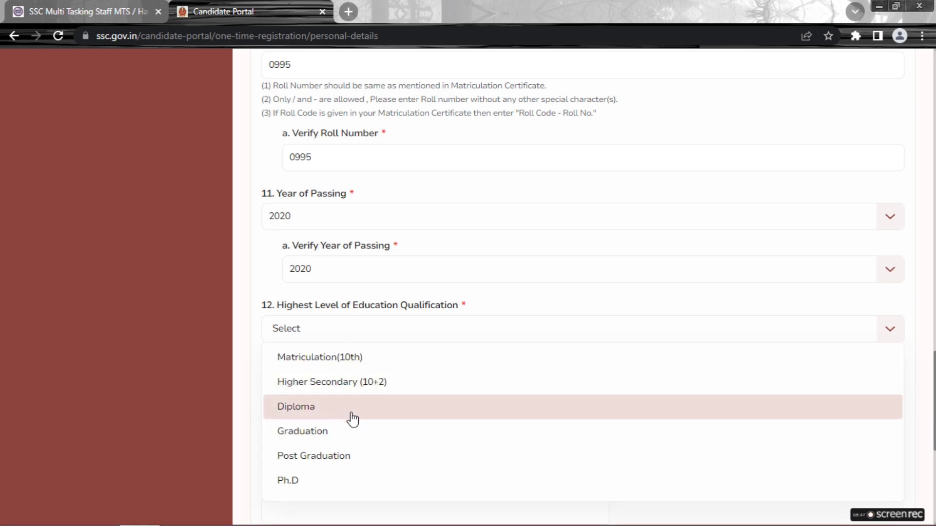
pyautogui.click(341, 433)
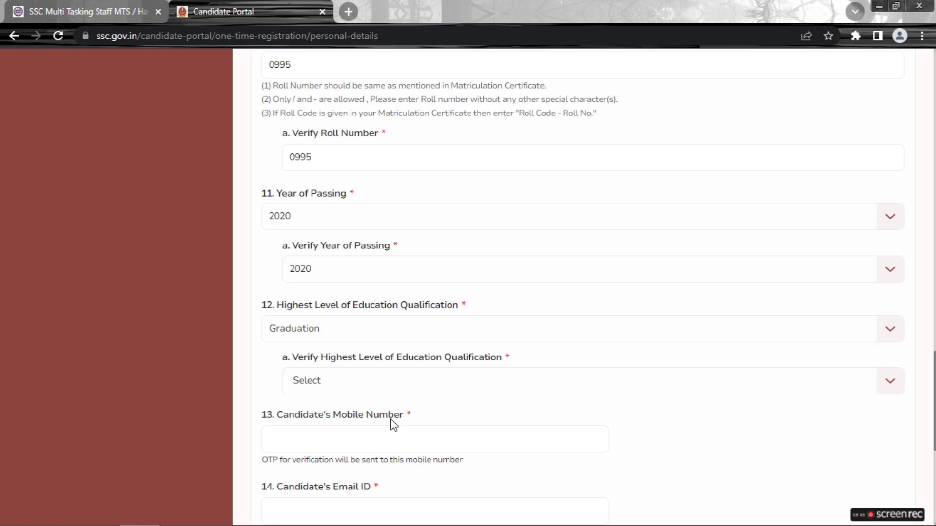
pyautogui.click(333, 382)
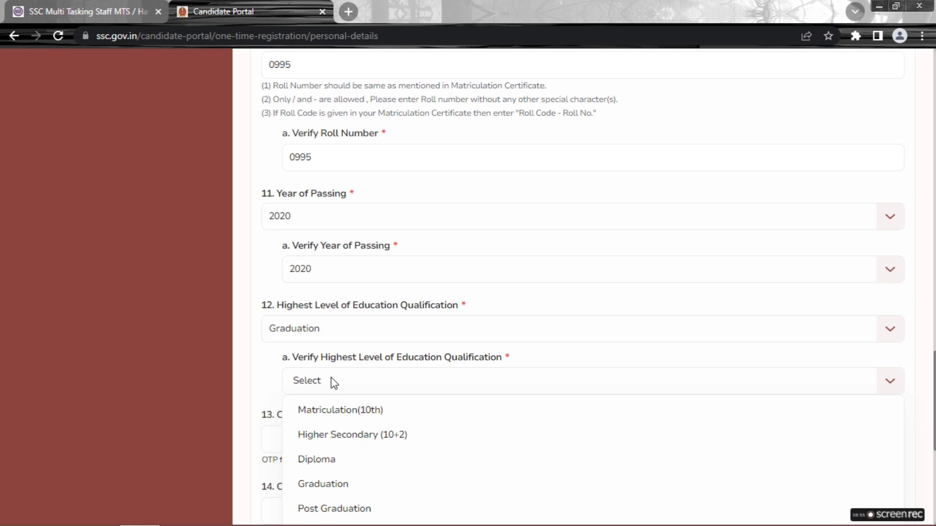
pyautogui.scroll(-1, 332, 378)
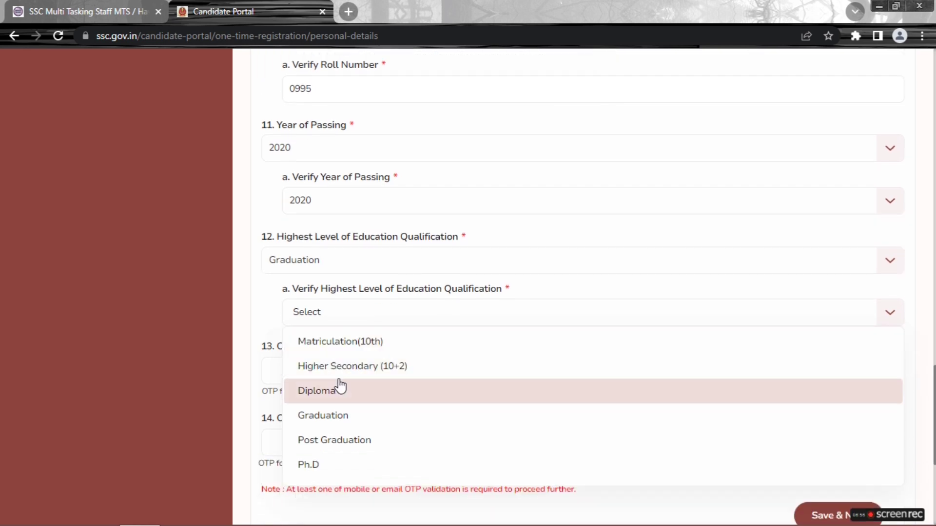
pyautogui.click(348, 424)
pyautogui.scroll(-2, 348, 428)
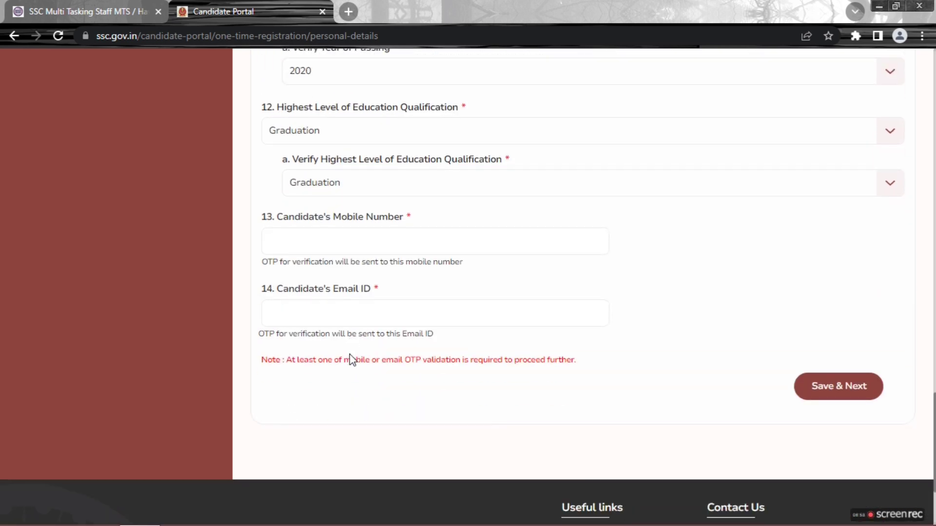
# Paste the candidate's mobile number and type the candidate's email ID
pyautogui.click(353, 235)
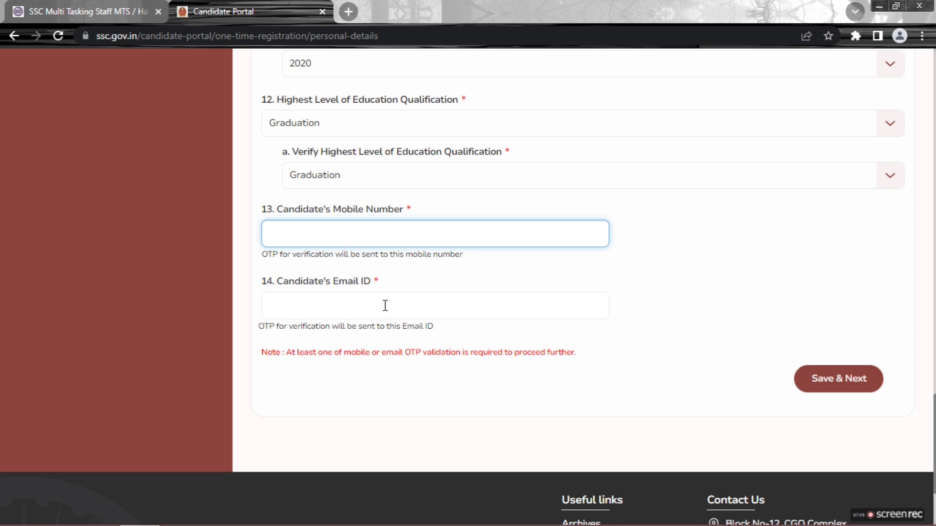
pyautogui.hotkey('ctrl', 'v')
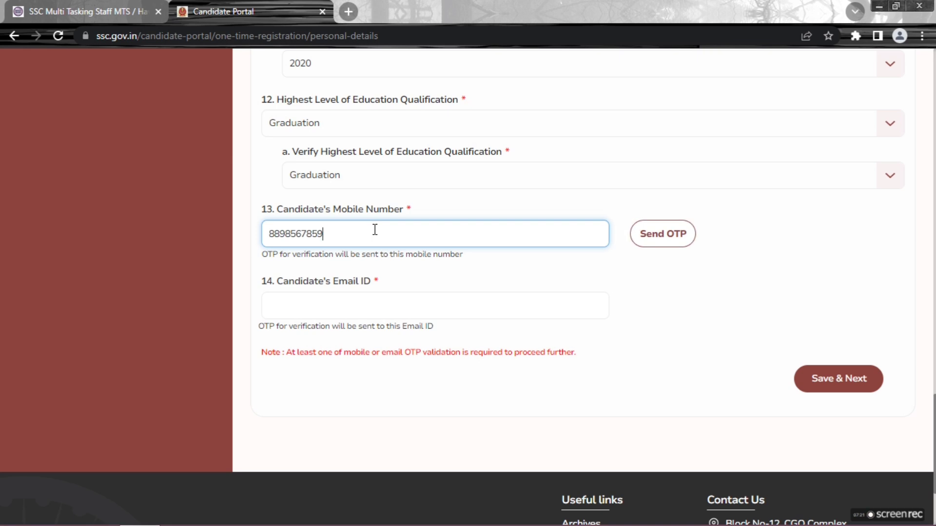
pyautogui.click(333, 305)
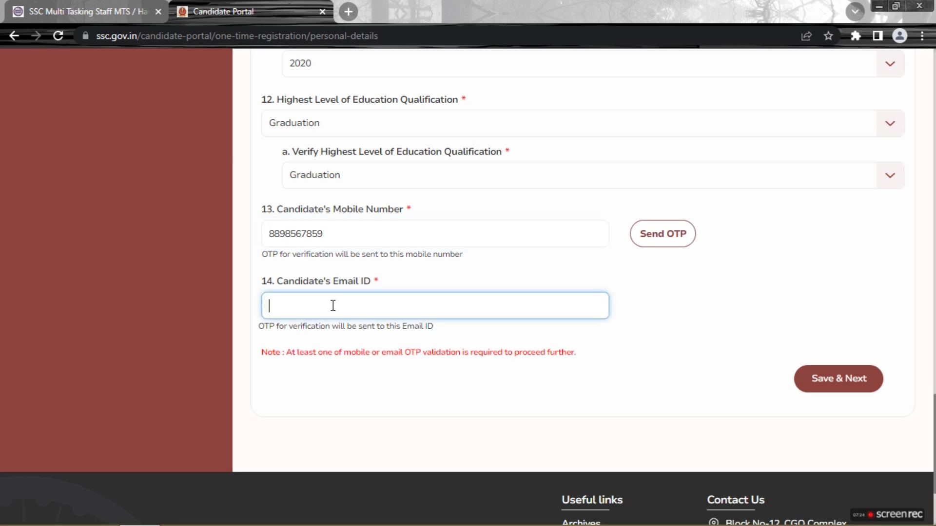
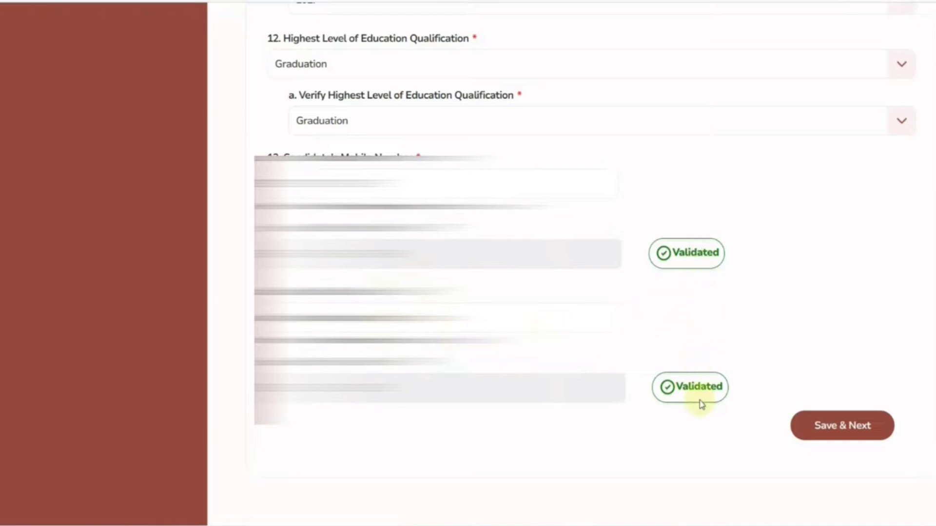
# Save the personal details, continue past the registration note, and enter the login captcha
pyautogui.click(843, 430)
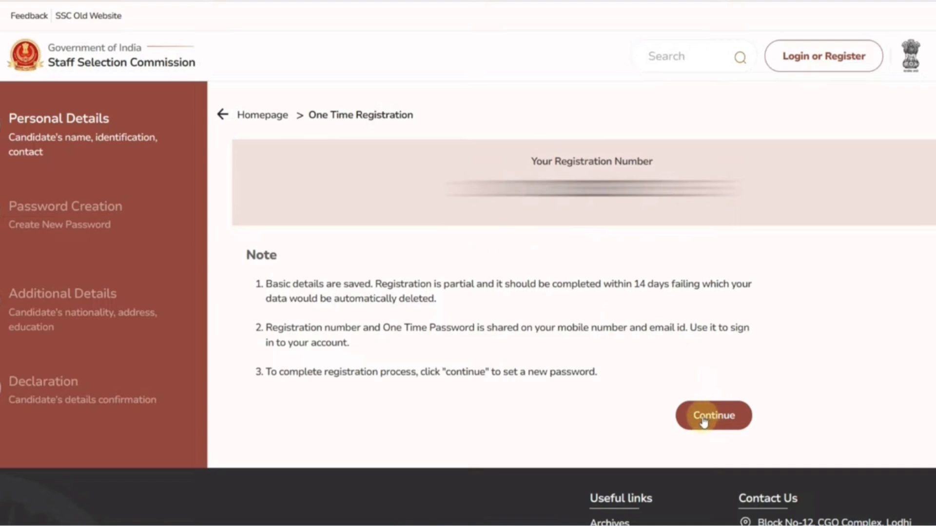
pyautogui.click(703, 421)
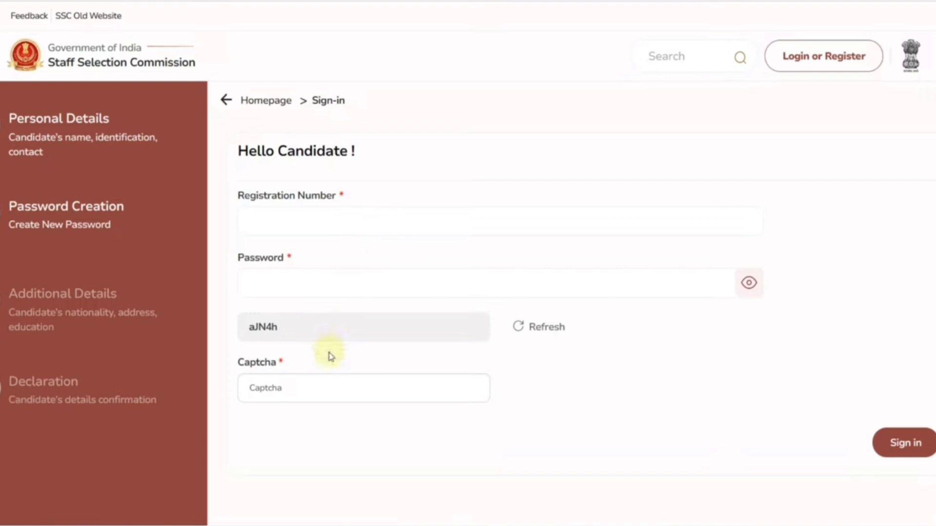
pyautogui.click(334, 388)
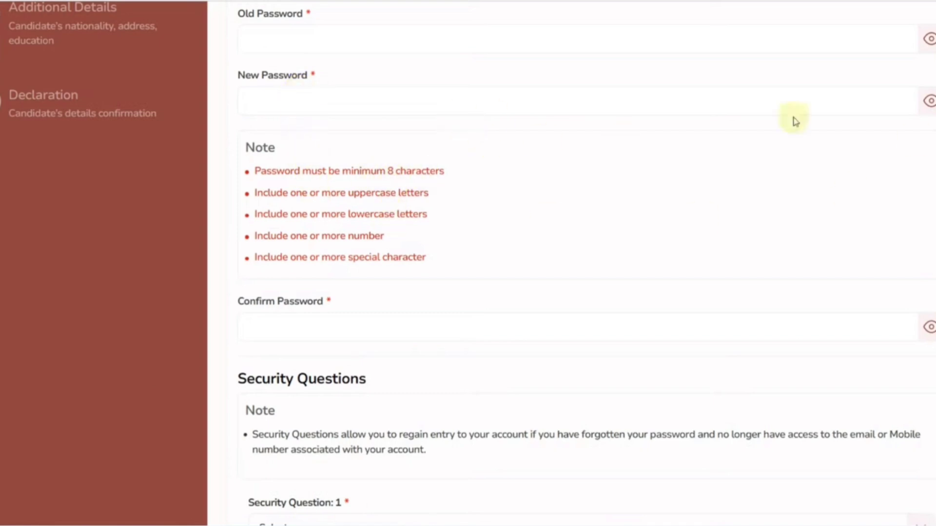
# Enter a new password in the password field, shown as plain text
pyautogui.click(929, 101)
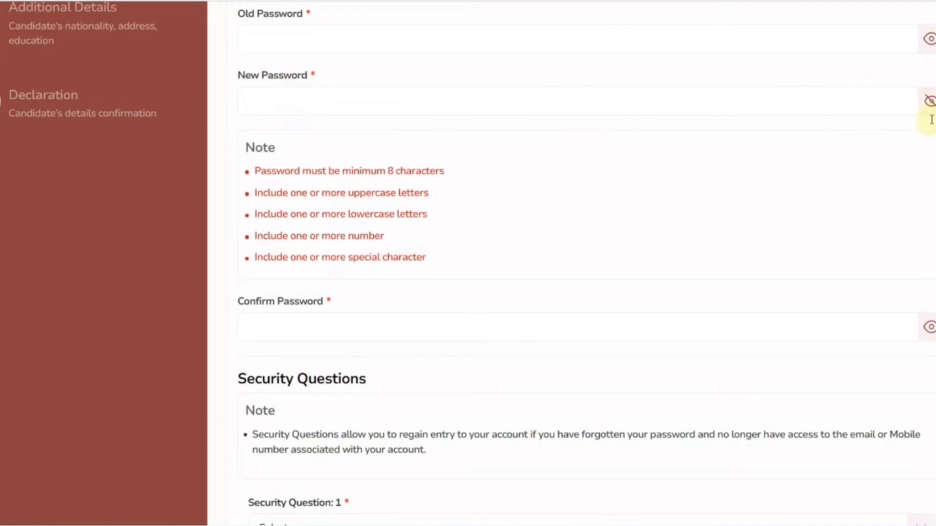
pyautogui.click(484, 104)
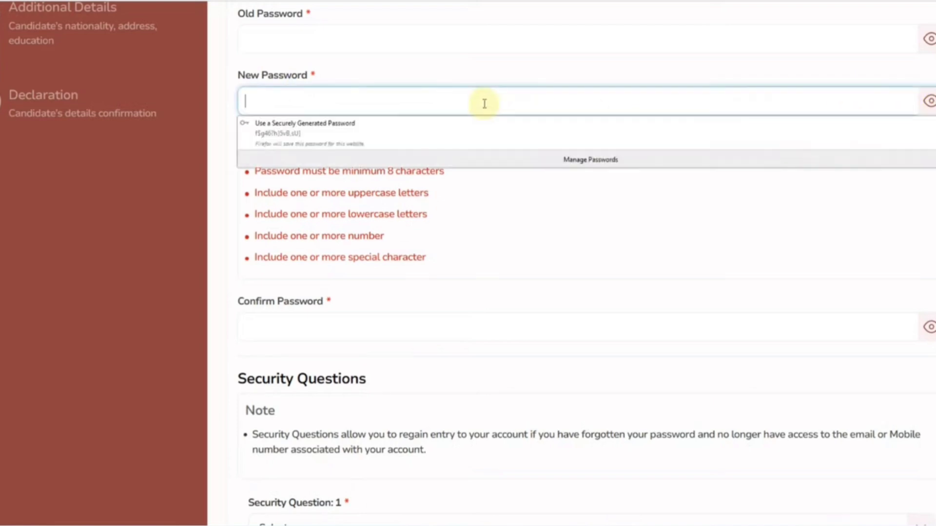
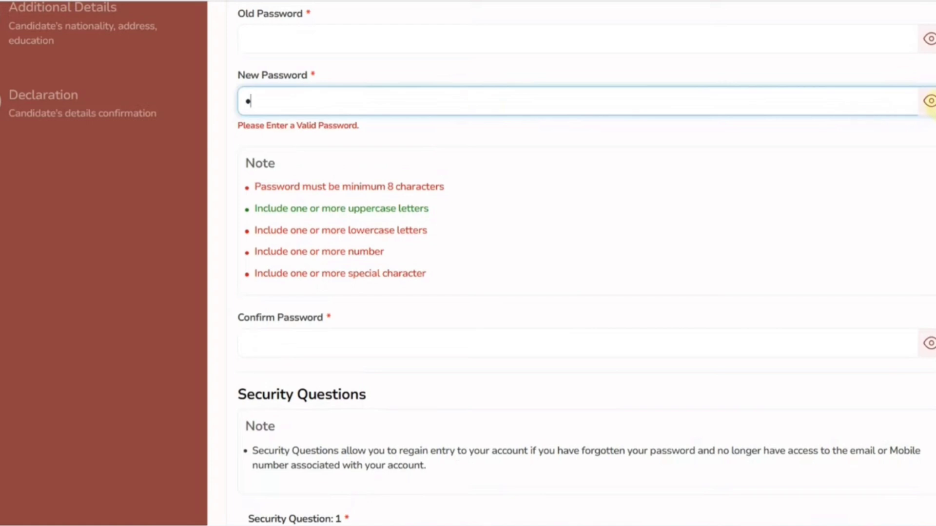
pyautogui.click(930, 101)
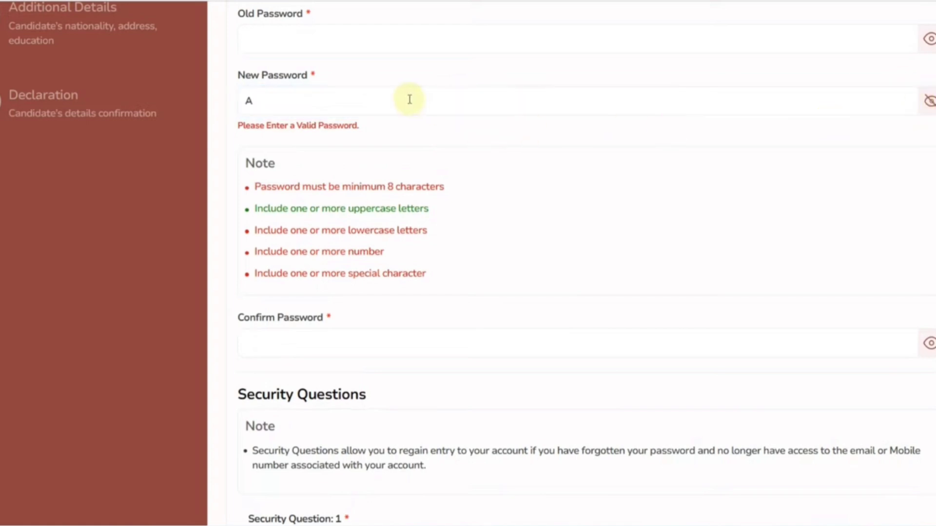
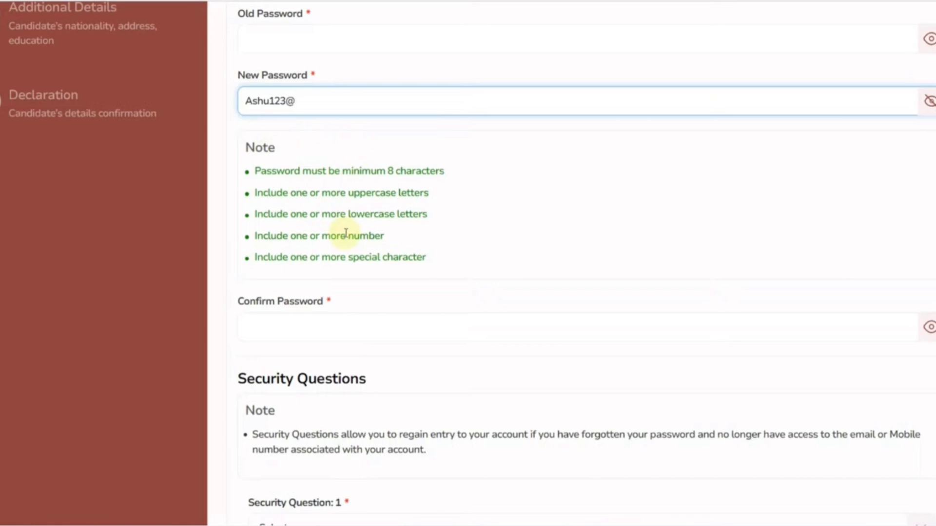
# Choose 'What city were you born in?' and 'What is your favorite movie?' as security questions, then save
pyautogui.scroll(-2, 346, 234)
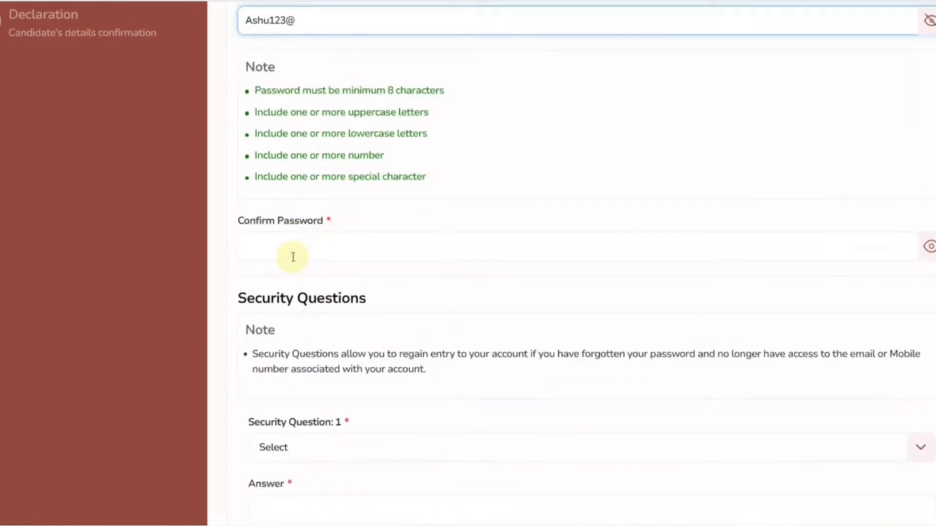
pyautogui.scroll(-5, 357, 242)
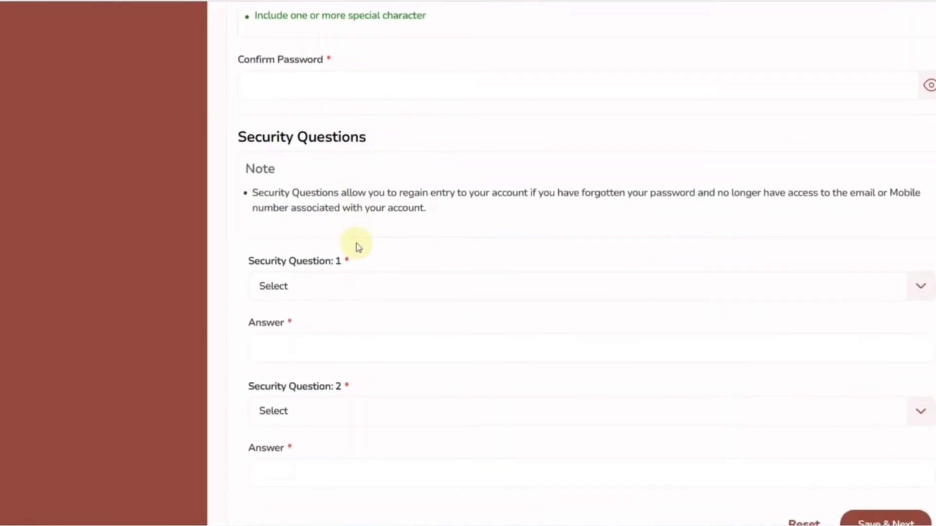
pyautogui.scroll(-3, 357, 248)
pyautogui.click(318, 129)
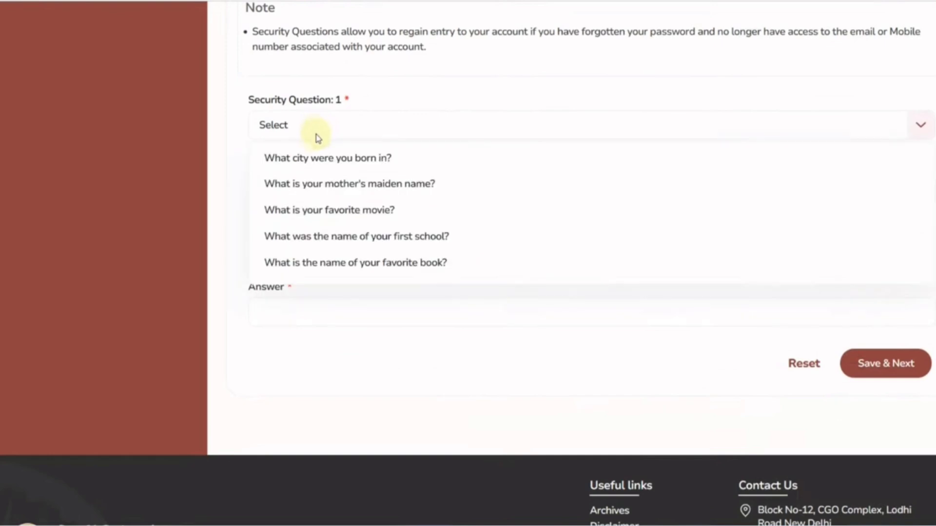
pyautogui.click(342, 166)
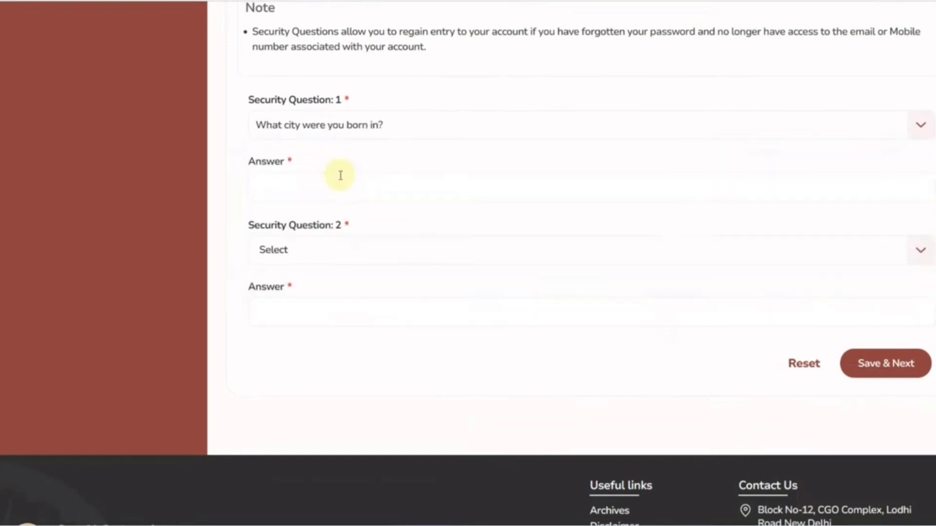
pyautogui.click(321, 254)
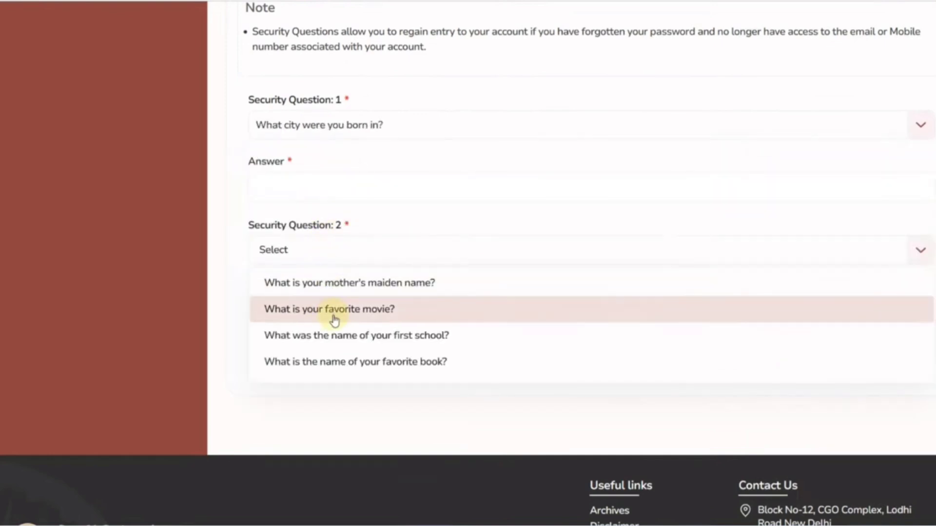
pyautogui.click(332, 317)
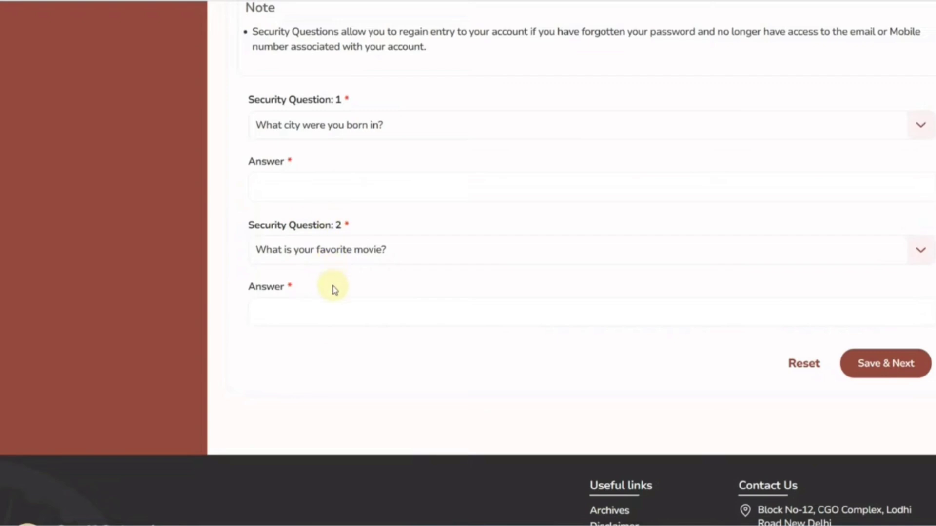
pyautogui.click(873, 366)
# Set Category and Verify Category to SC, and nationality to Citizen Of India
pyautogui.scroll(-2, 392, 249)
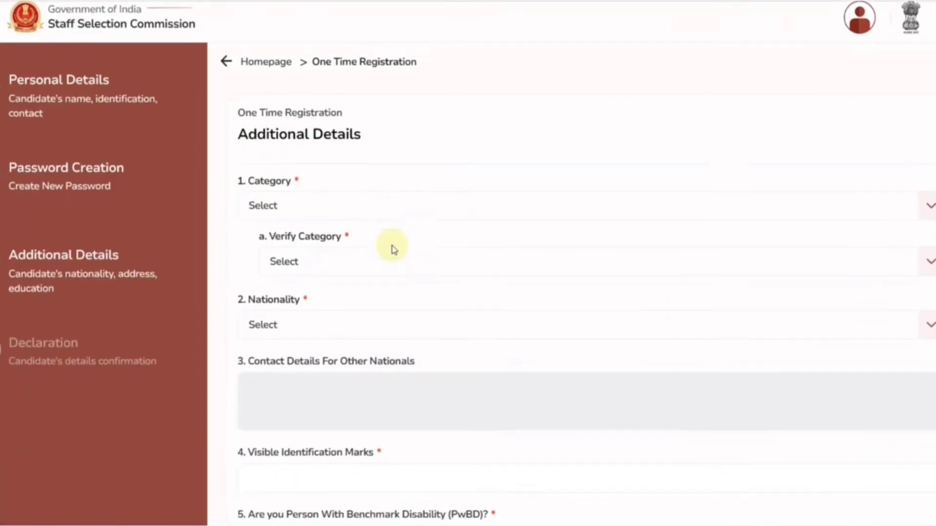
pyautogui.click(317, 174)
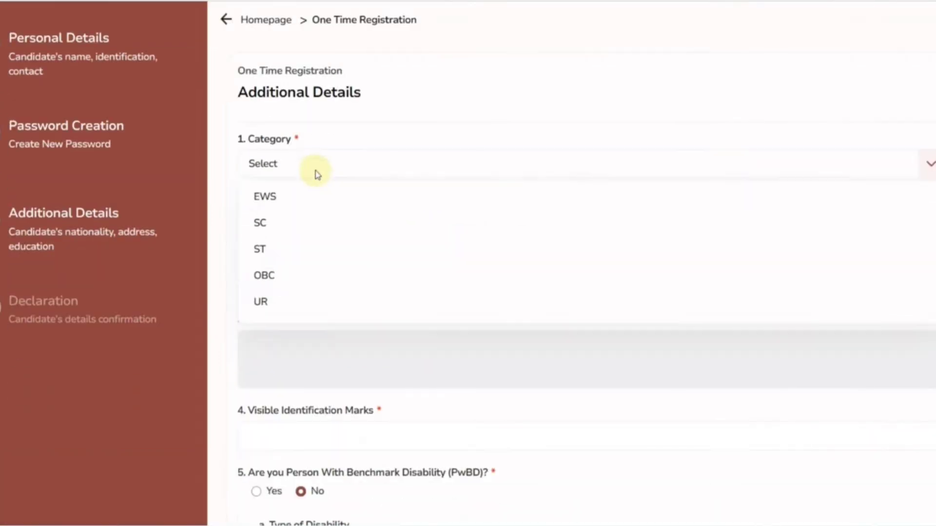
pyautogui.click(313, 229)
pyautogui.click(310, 225)
pyautogui.click(325, 283)
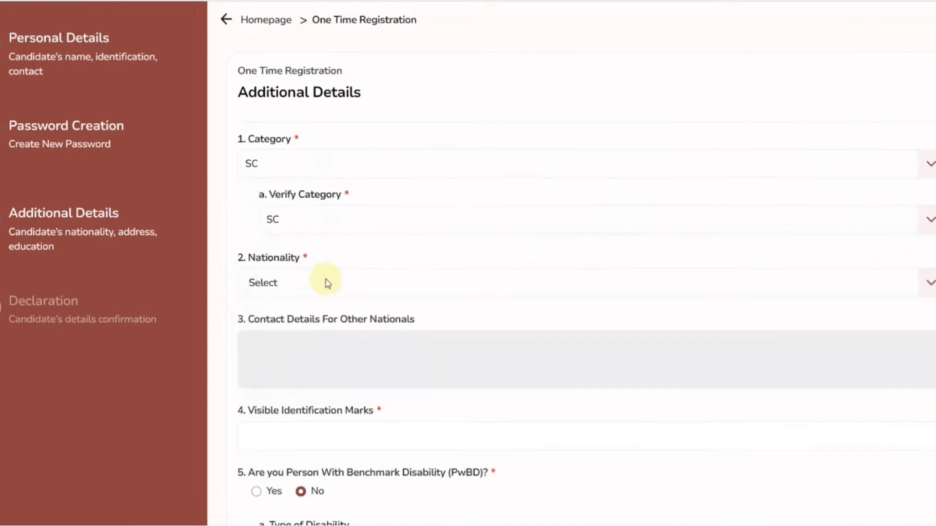
pyautogui.scroll(-2, 327, 283)
pyautogui.click(309, 215)
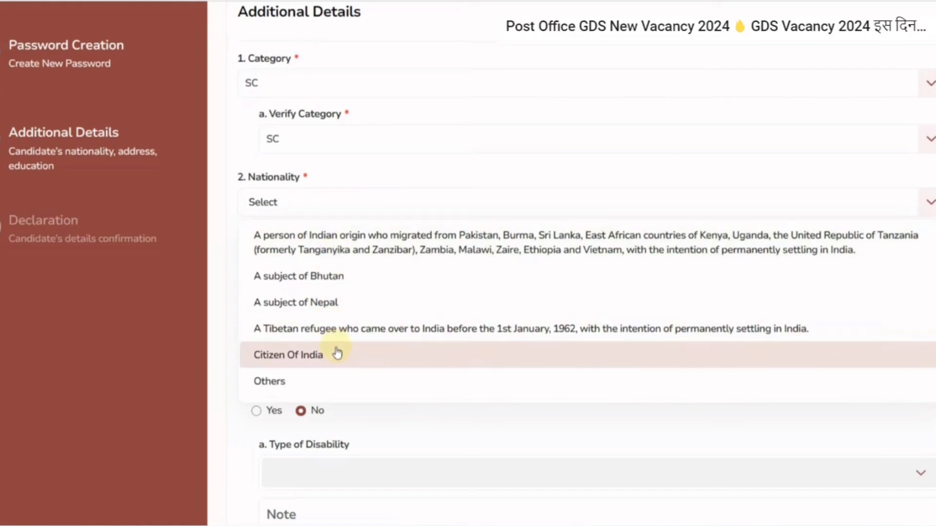
pyautogui.click(338, 353)
# Enter NO MARK as identification marks and set the PwBD answer back to No
pyautogui.scroll(-3, 424, 303)
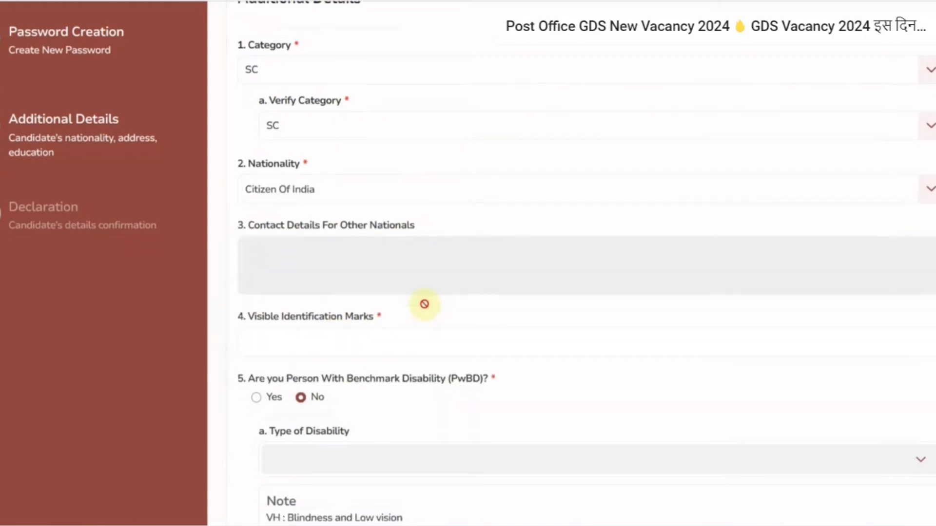
pyautogui.scroll(-2, 404, 289)
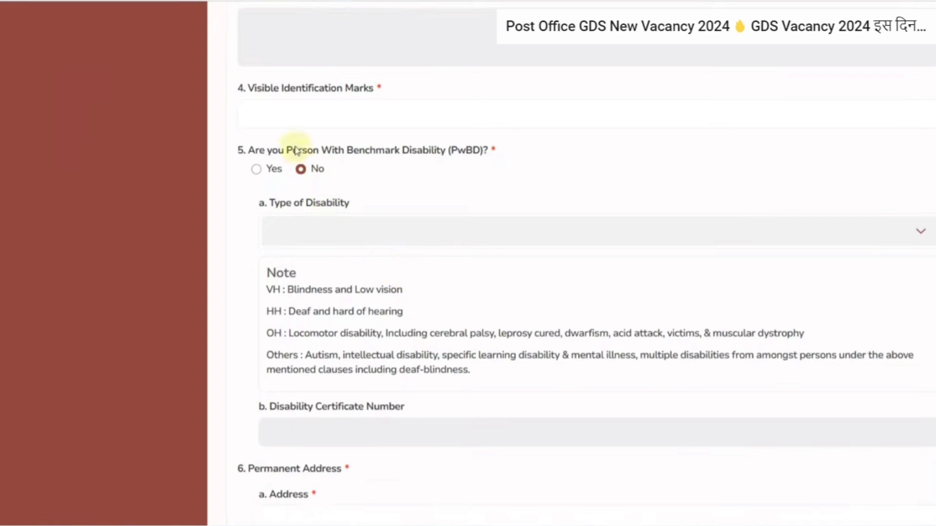
pyautogui.click(296, 120)
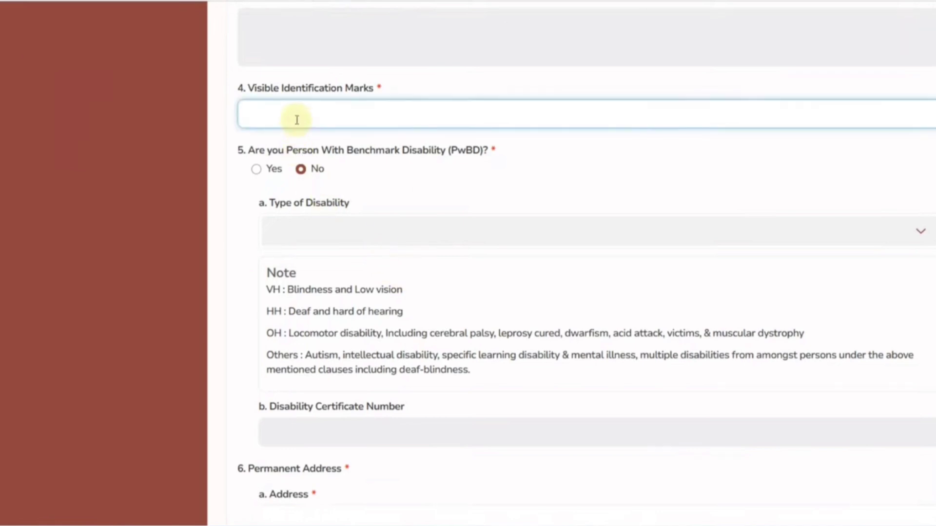
pyautogui.write('NO MARK')
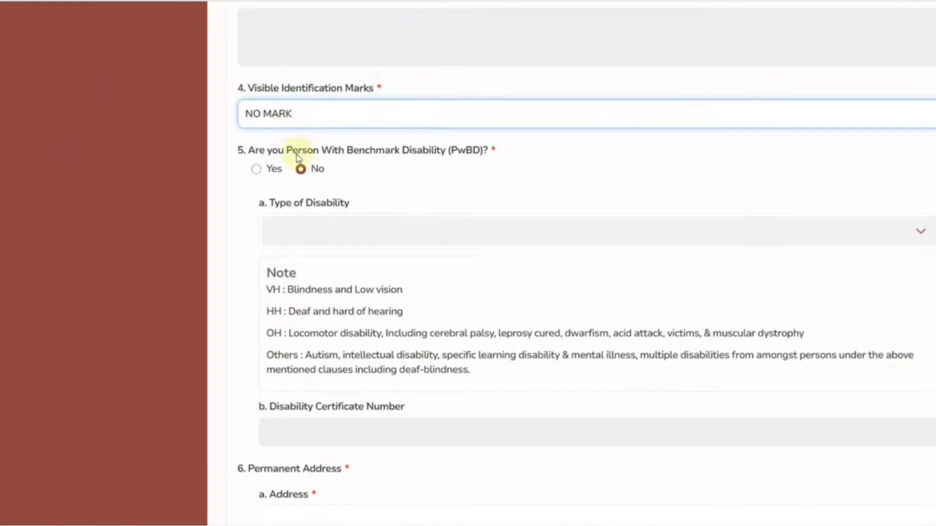
pyautogui.click(256, 169)
pyautogui.scroll(-2, 377, 231)
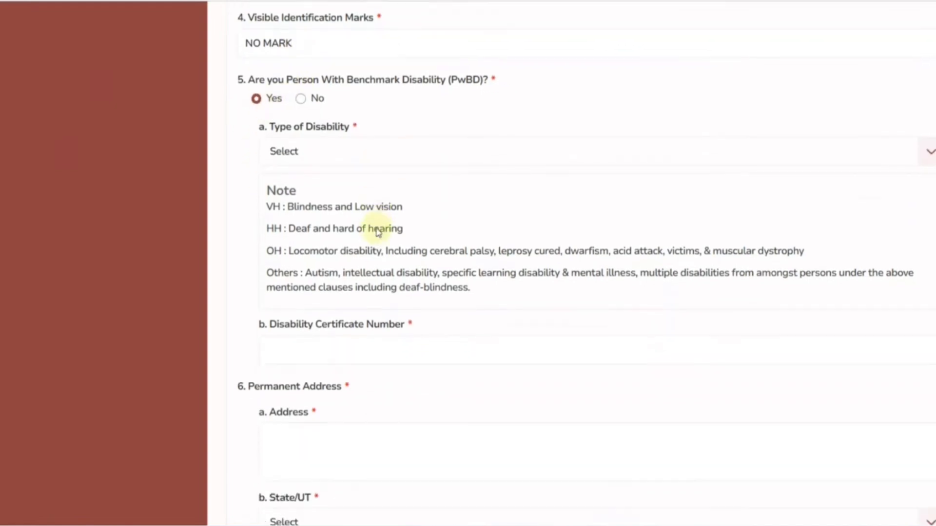
pyautogui.click(341, 146)
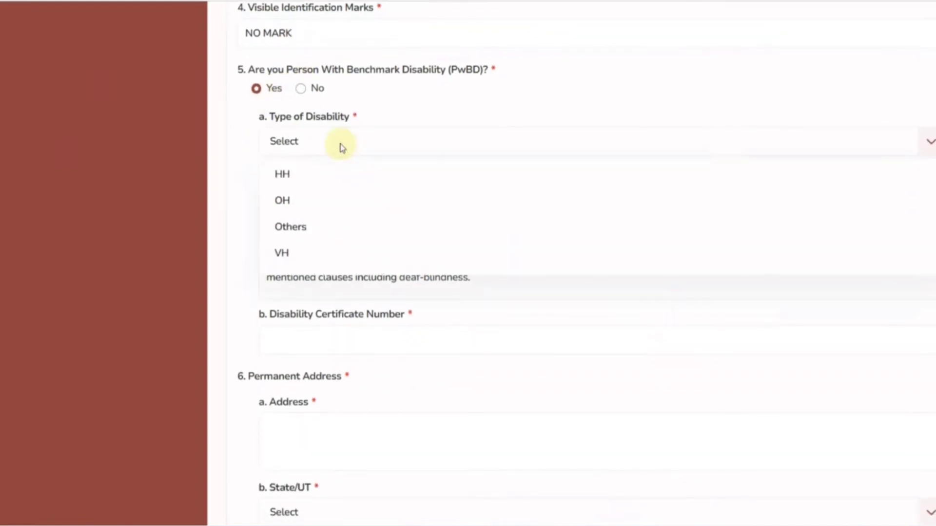
pyautogui.click(250, 204)
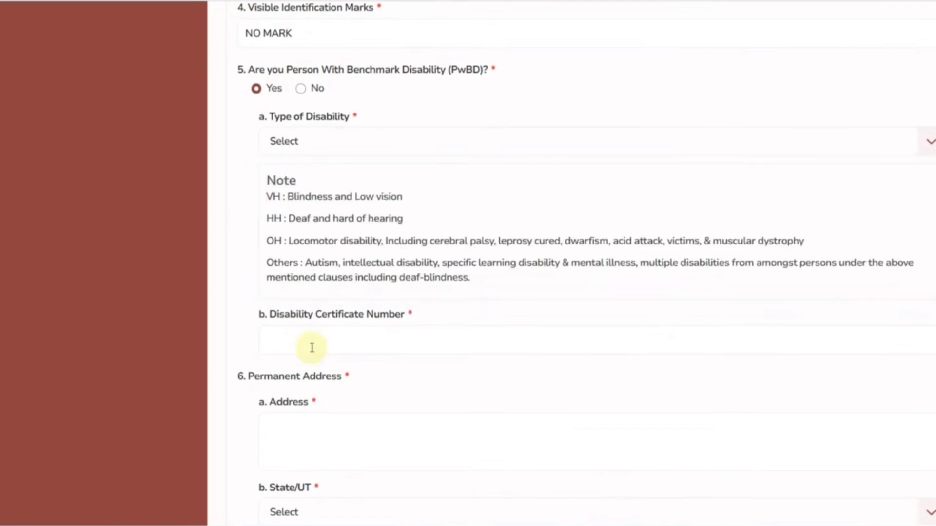
pyautogui.click(301, 89)
pyautogui.scroll(-7, 360, 188)
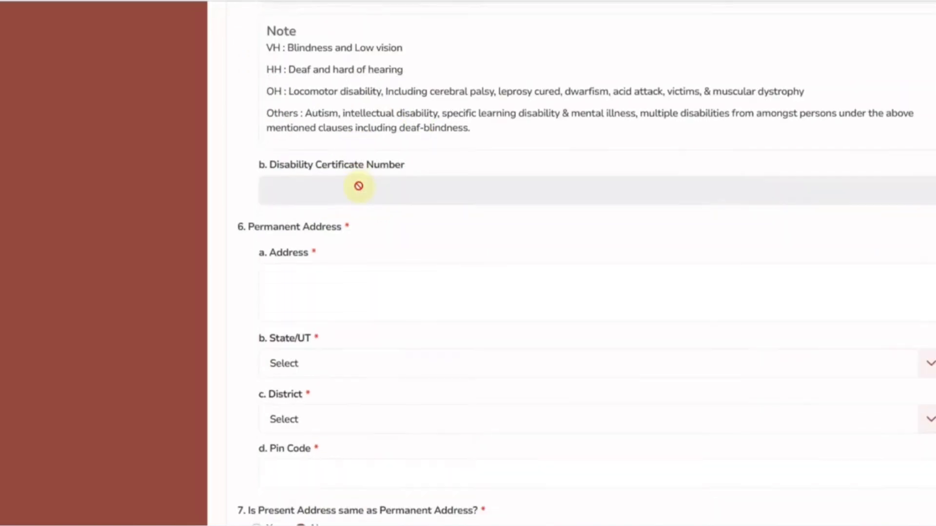
pyautogui.click(322, 141)
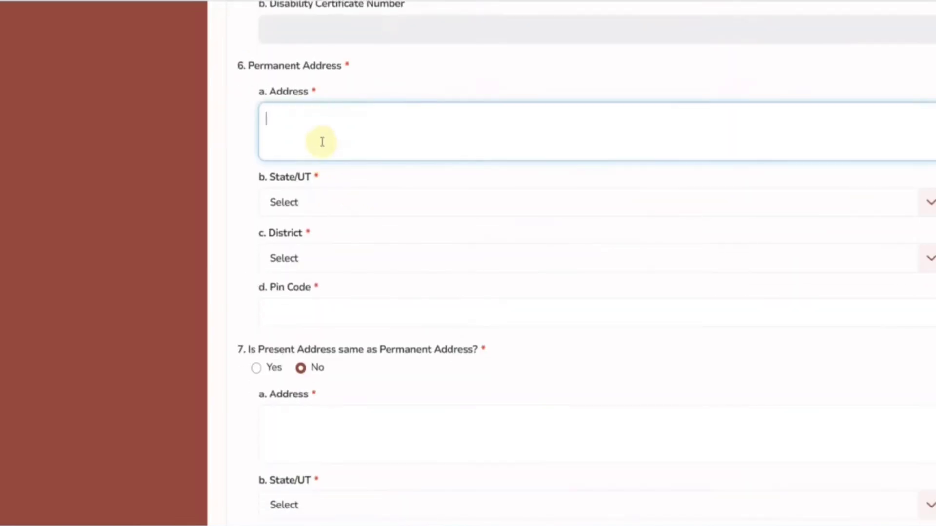
pyautogui.click(356, 202)
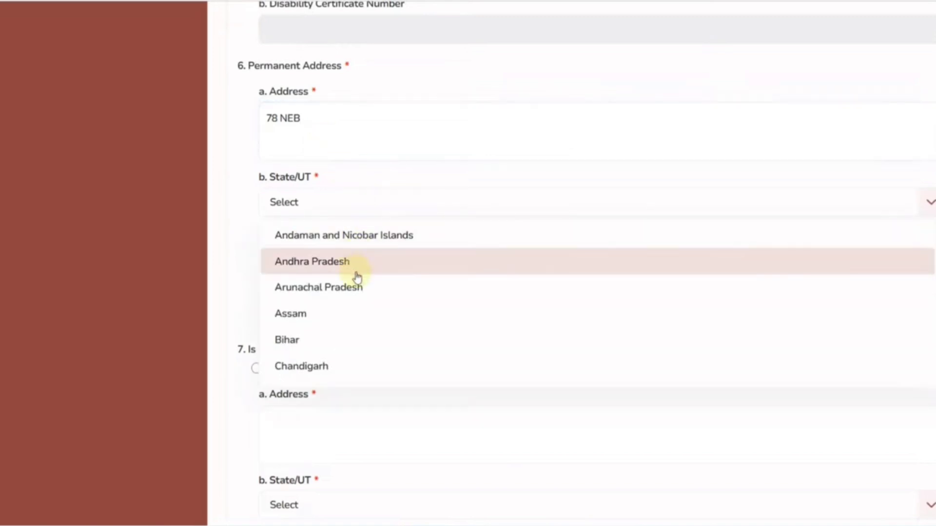
pyautogui.scroll(-5, 356, 271)
pyautogui.scroll(-3, 341, 293)
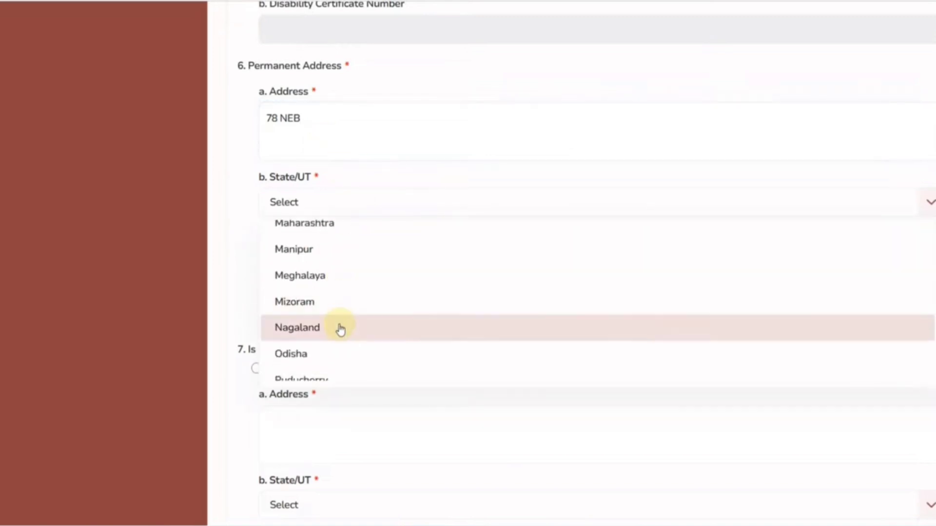
pyautogui.scroll(-2, 339, 328)
pyautogui.click(330, 353)
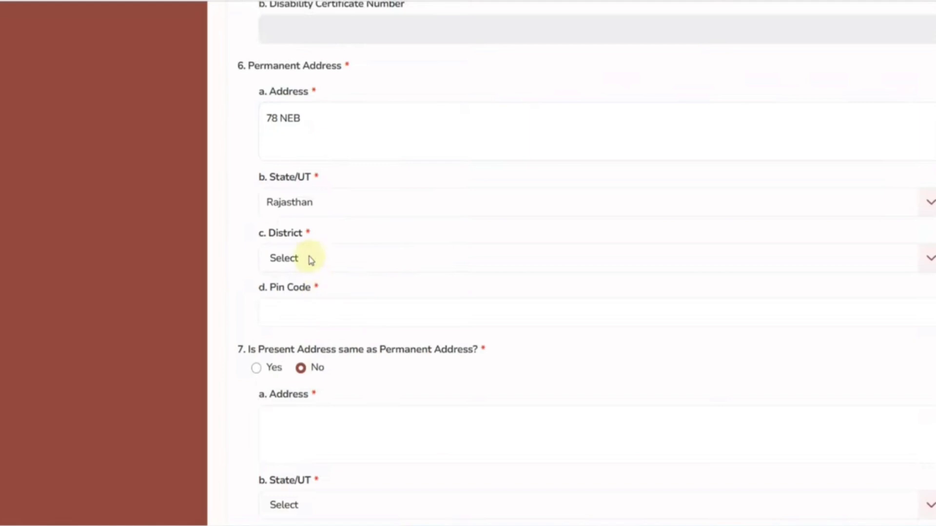
pyautogui.click(310, 266)
pyautogui.click(309, 318)
pyautogui.click(314, 310)
pyautogui.write('301001')
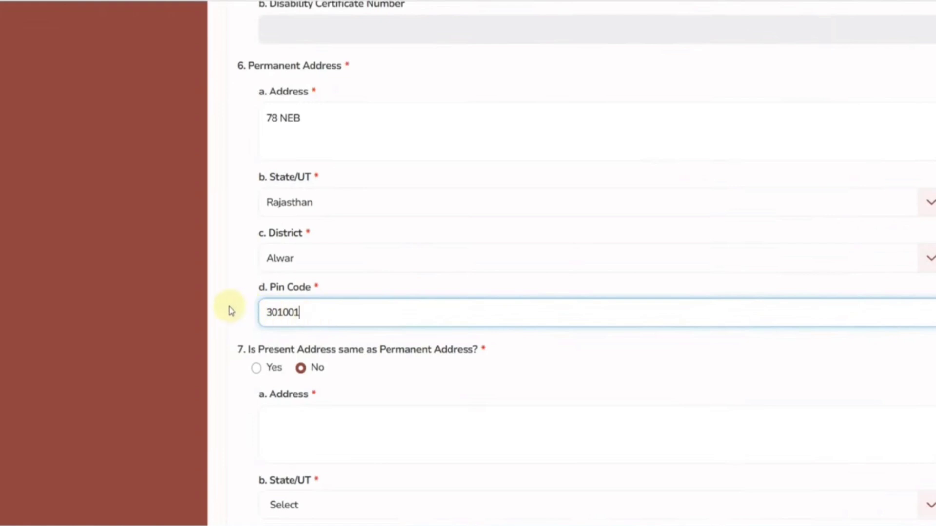
pyautogui.click(230, 310)
# Mark the present address as same as permanent and save the additional details
pyautogui.scroll(-3, 261, 301)
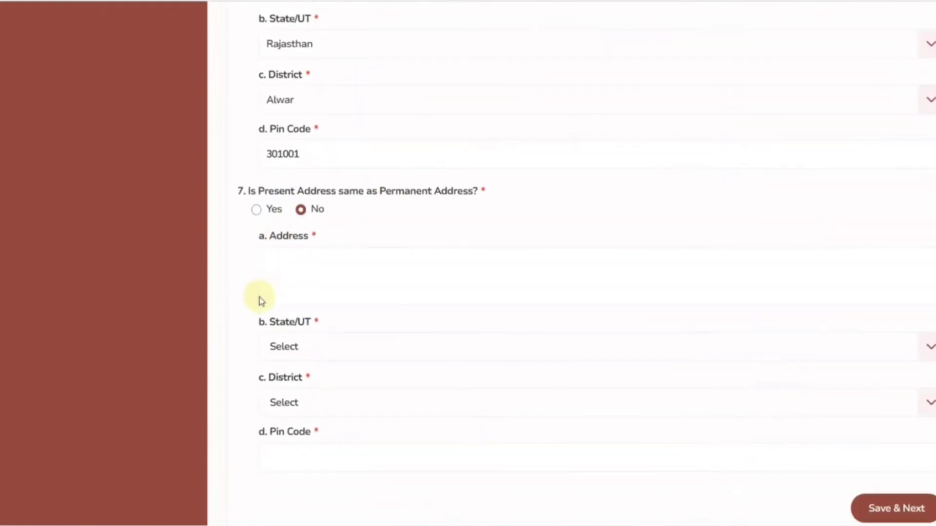
pyautogui.click(256, 207)
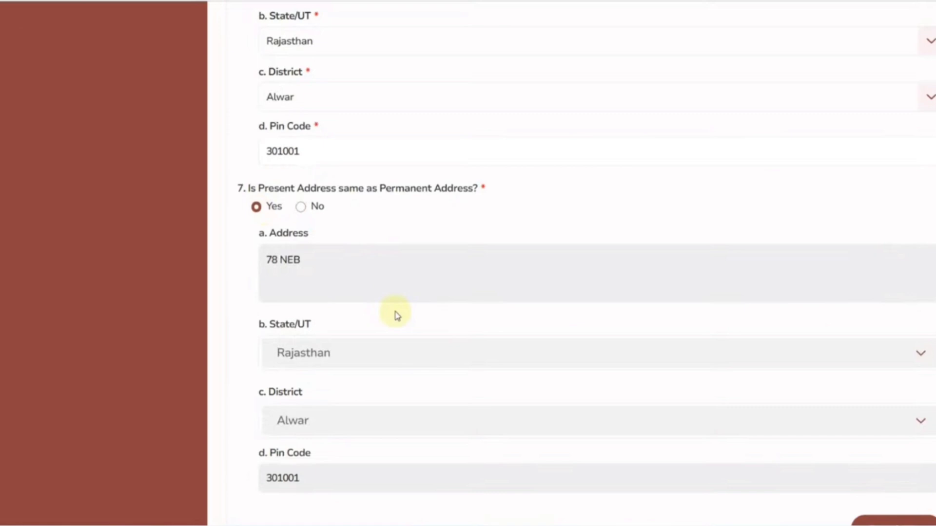
pyautogui.scroll(-3, 396, 316)
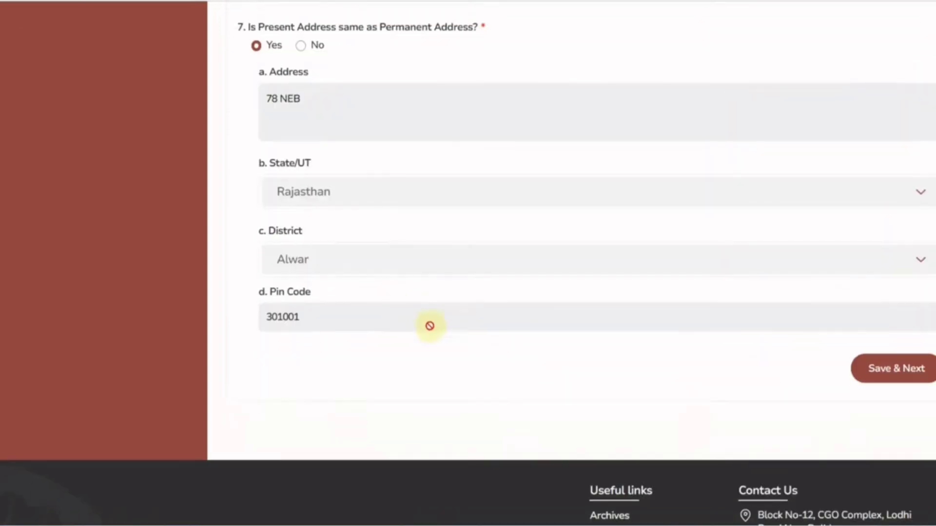
pyautogui.click(893, 379)
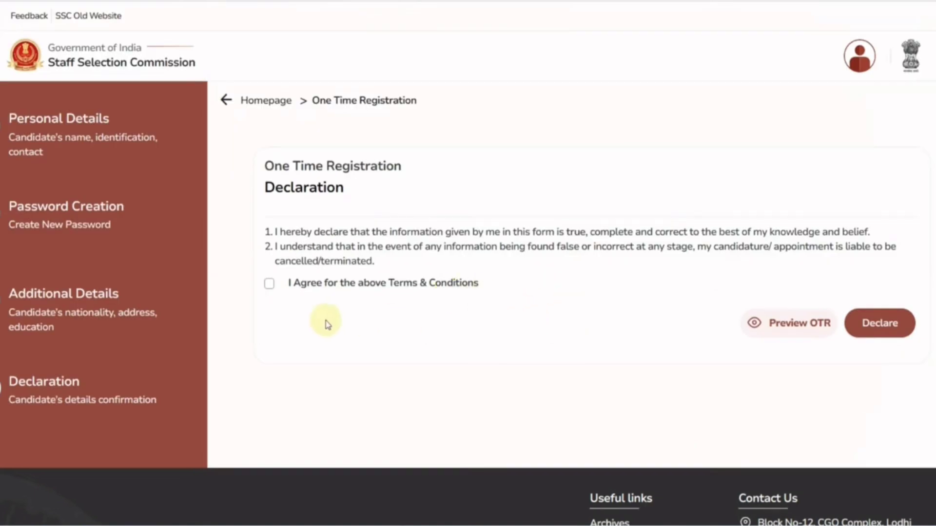
# Agree to the Terms & Conditions, submit the declaration, and dismiss the Success dialog
pyautogui.click(269, 287)
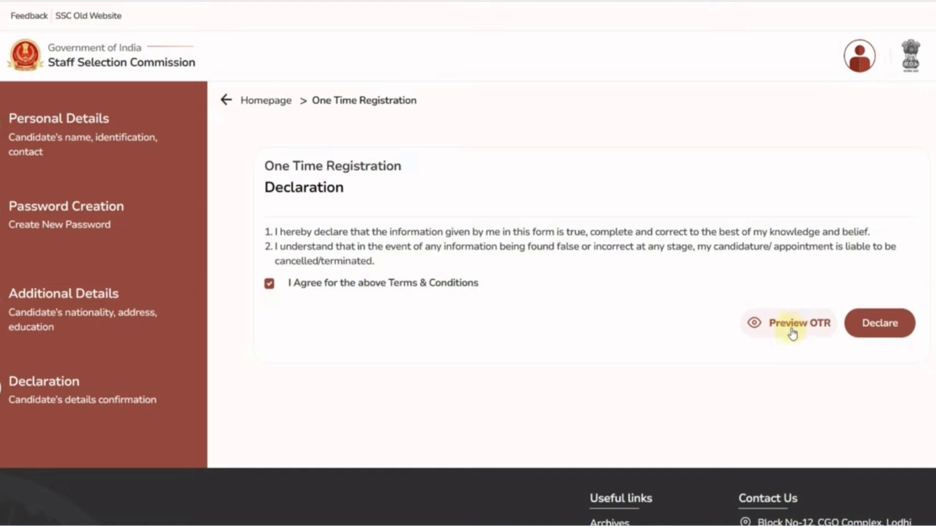
pyautogui.click(890, 336)
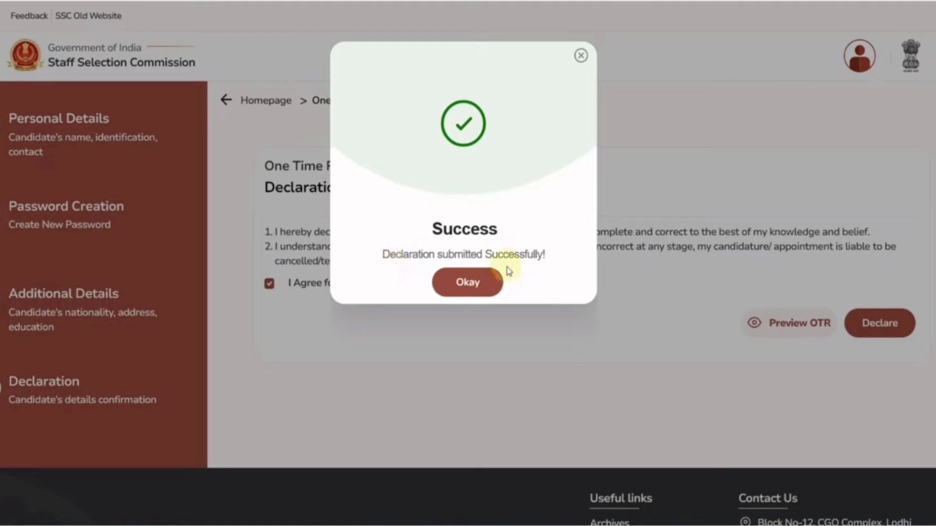
pyautogui.click(476, 290)
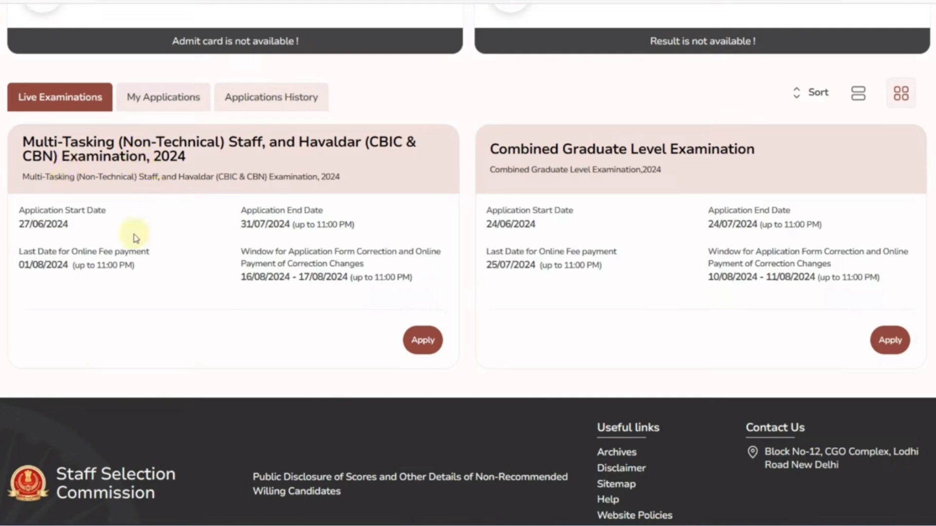
# Start the Multi-Tasking Staff 2024 application and scroll through its instructions page
pyautogui.click(423, 342)
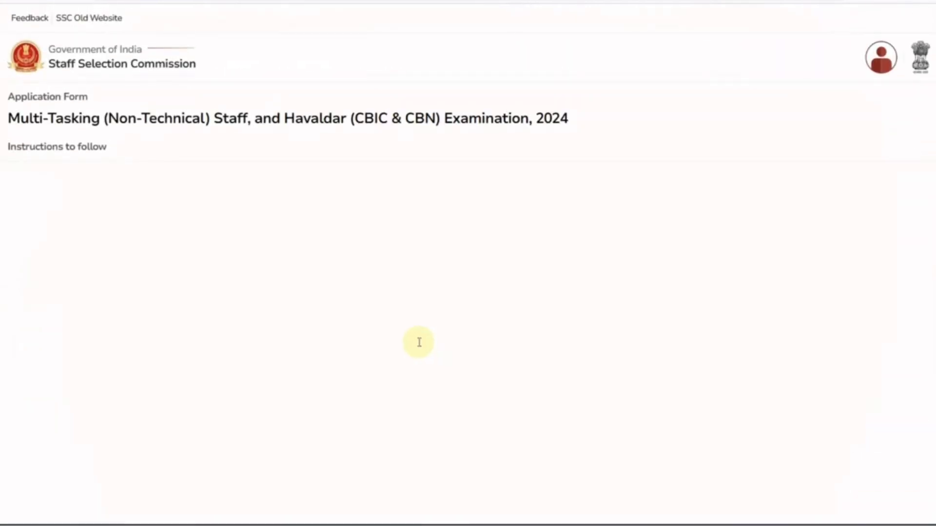
pyautogui.scroll(-10, 419, 342)
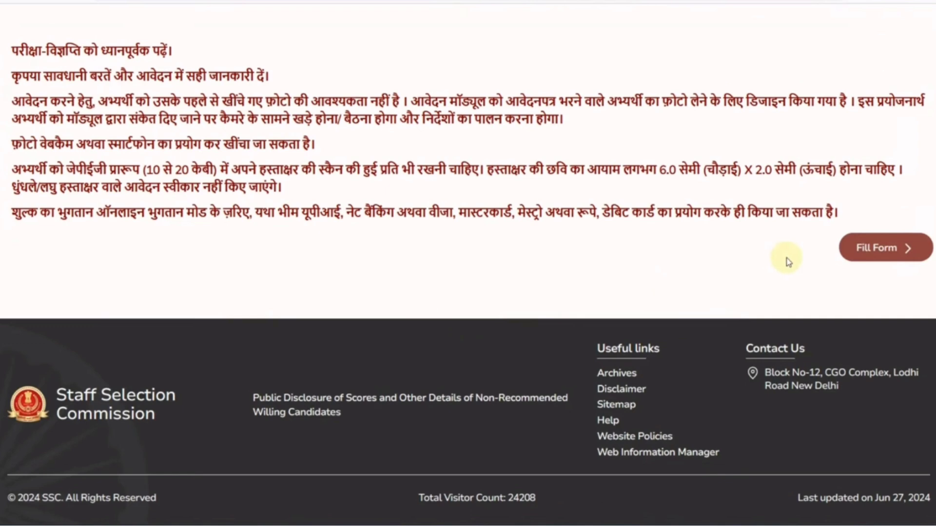
# Proceed to the application form and choose the highest educational qualification
pyautogui.click(861, 258)
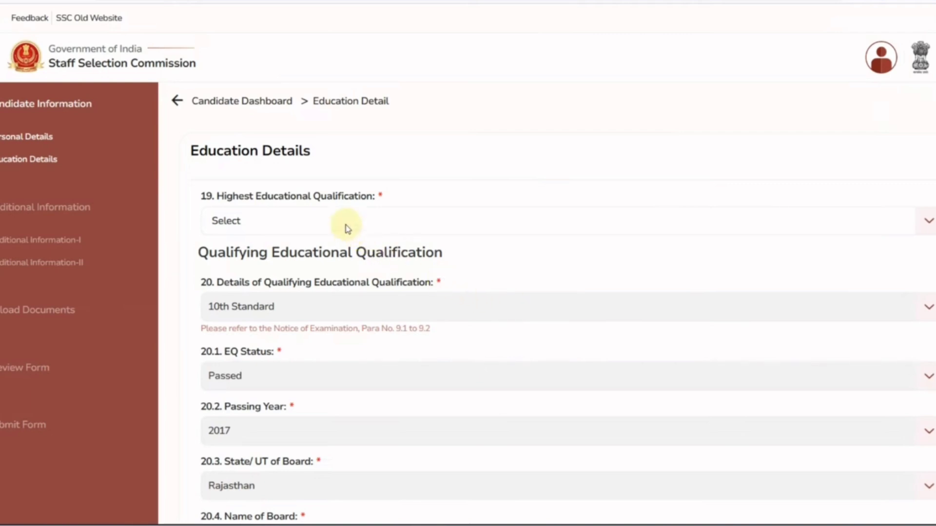
pyautogui.click(315, 227)
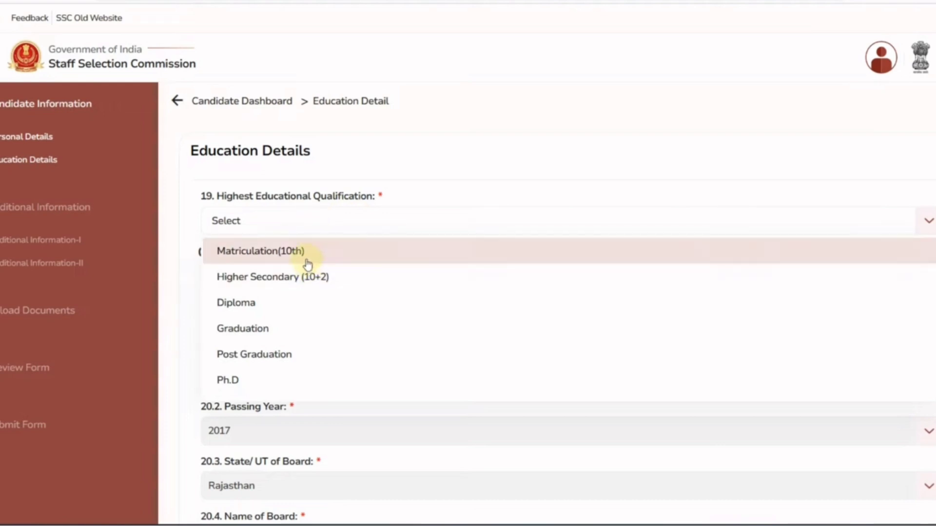
pyautogui.moveTo(217, 196); pyautogui.dragTo(313, 196)
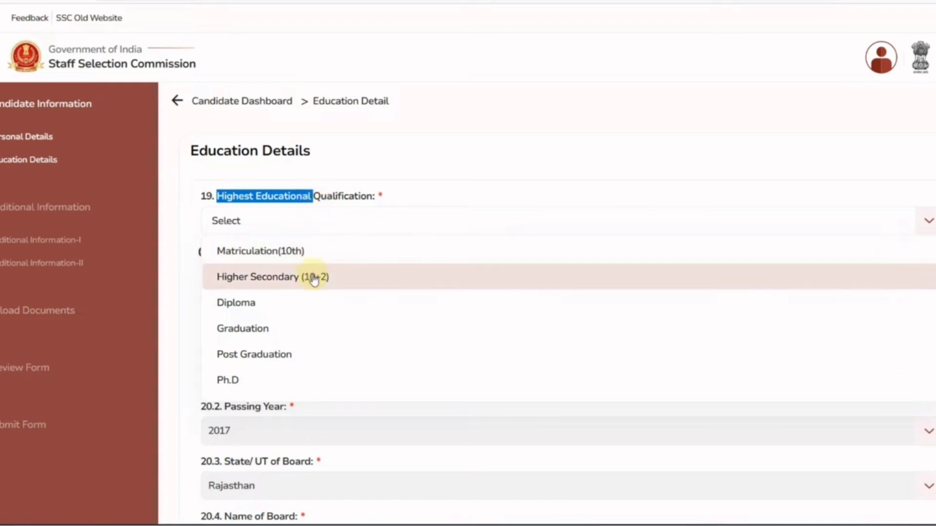
pyautogui.click(289, 330)
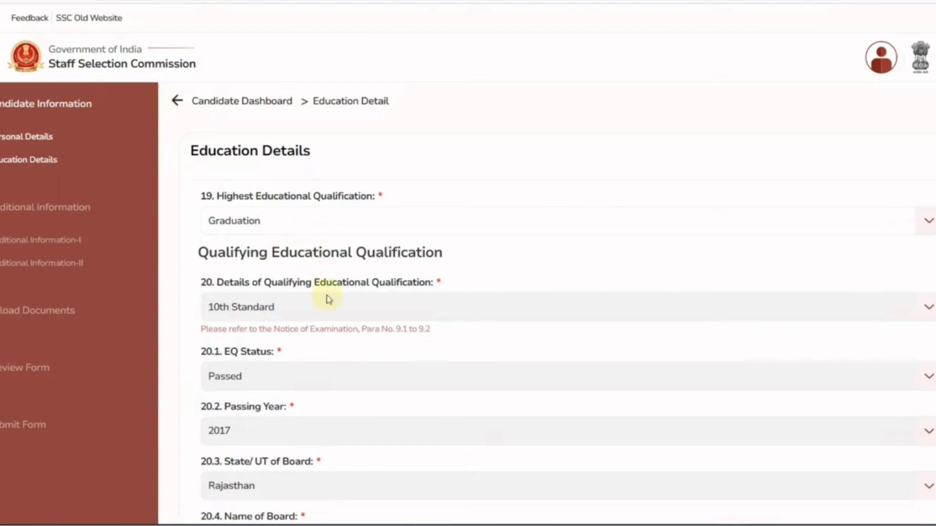
# Enter 82.00 as the percentage and save the education details
pyautogui.scroll(-2, 316, 302)
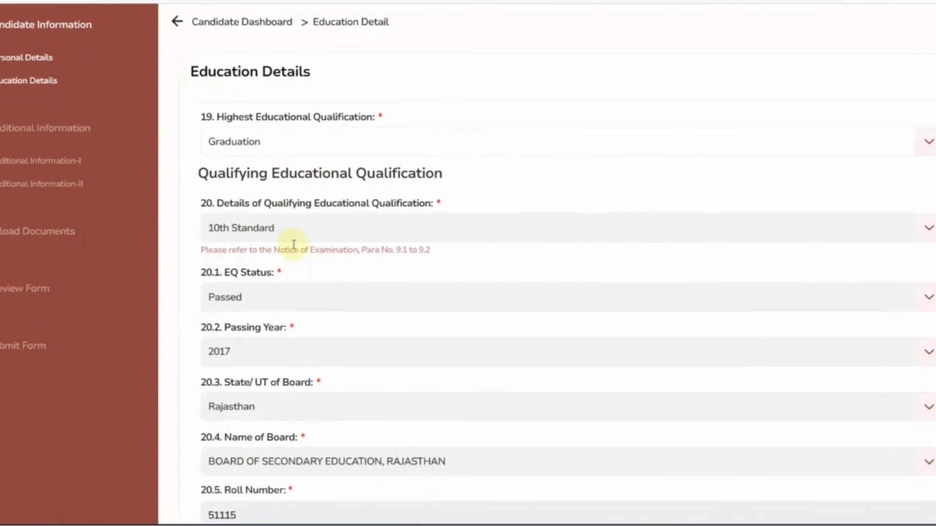
pyautogui.scroll(-5, 293, 331)
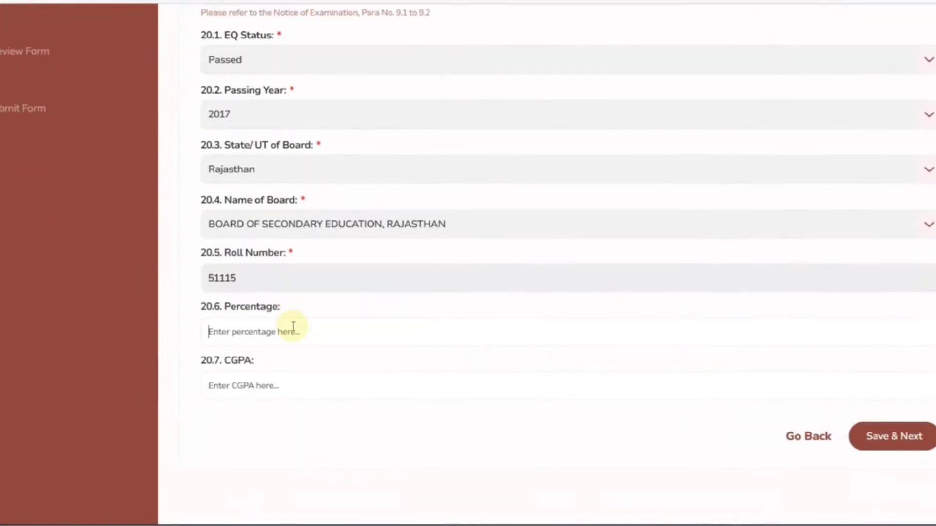
pyautogui.click(293, 327)
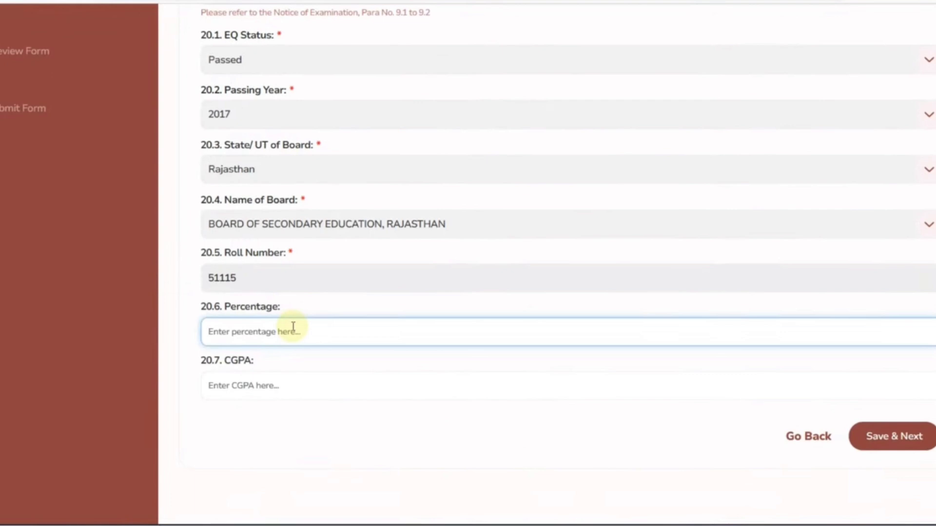
pyautogui.write('82.00')
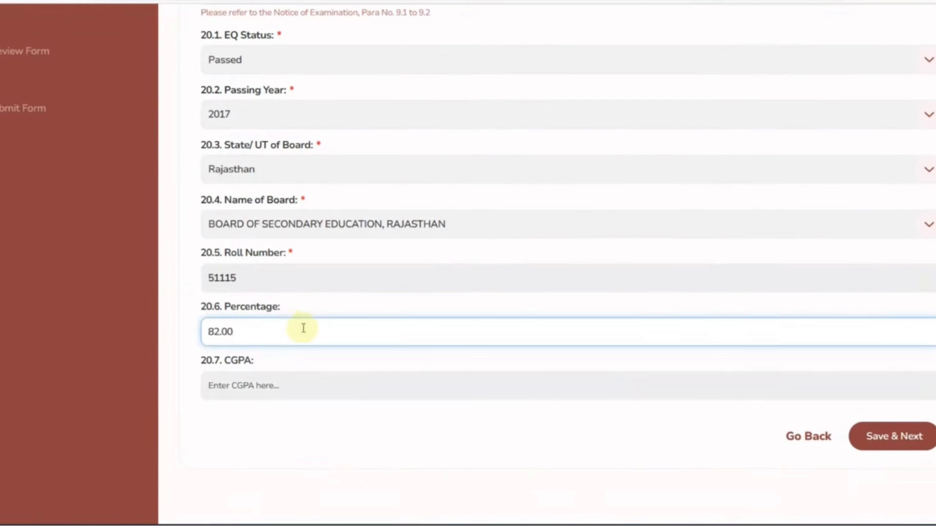
pyautogui.click(707, 463)
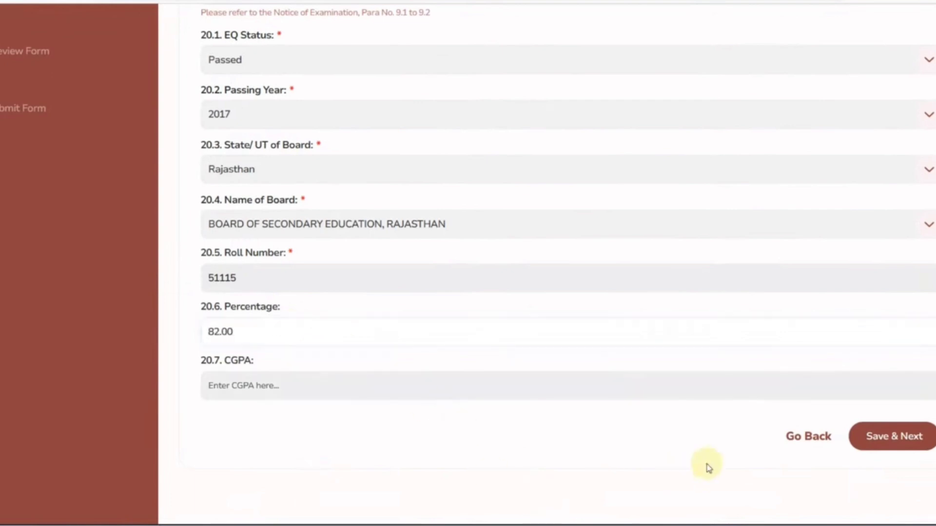
pyautogui.click(896, 442)
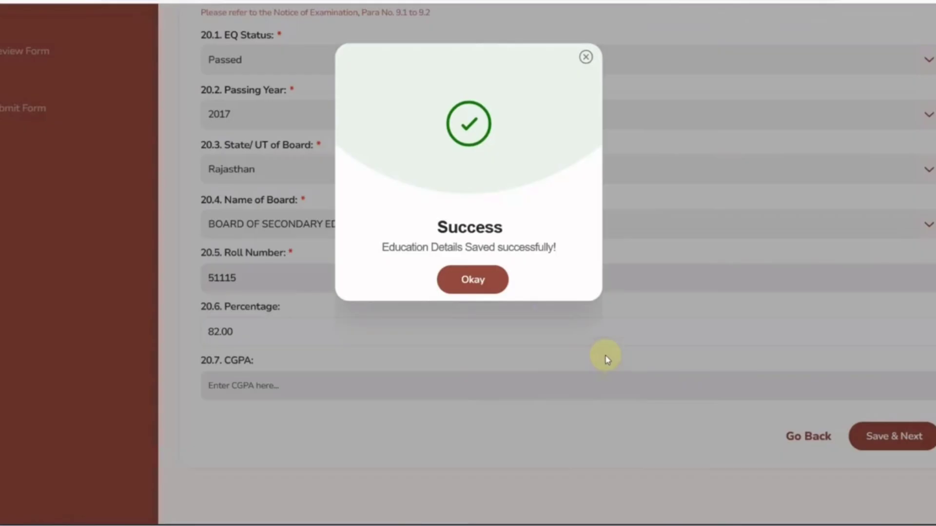
# Answer No for ex-servicemen, choose age relaxation 01 - SC/ST, and save Additional Information-I
pyautogui.click(484, 288)
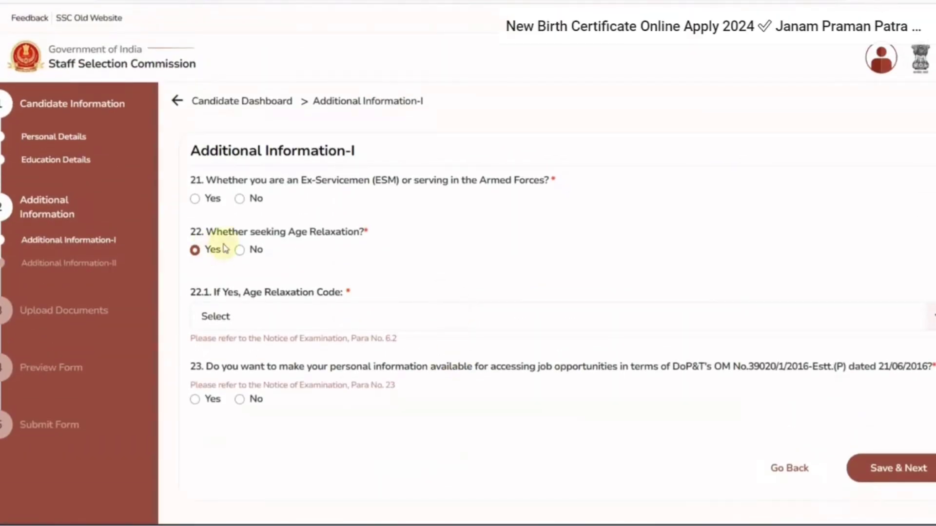
pyautogui.click(239, 198)
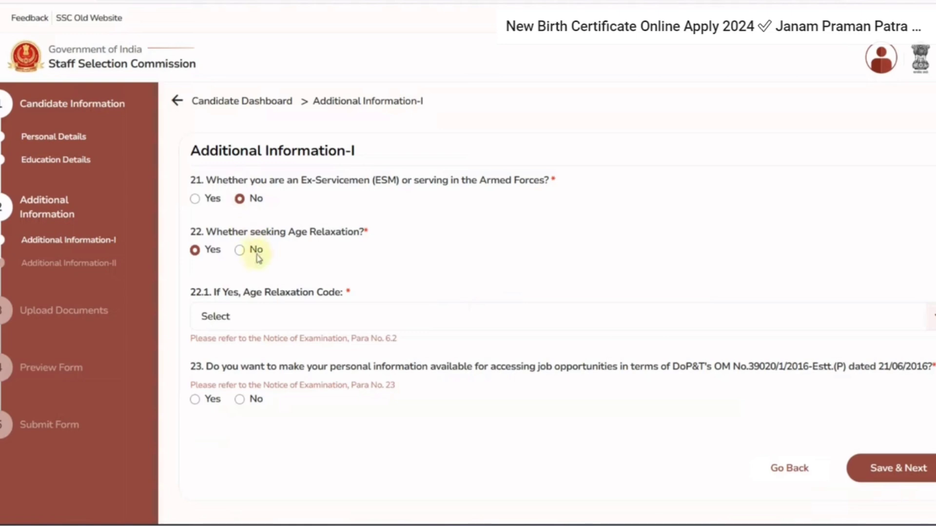
pyautogui.click(255, 317)
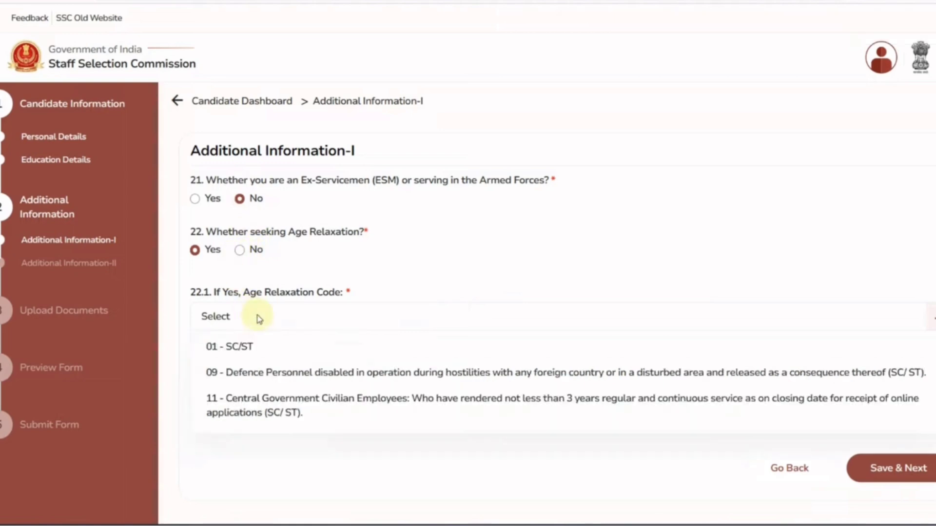
pyautogui.click(259, 347)
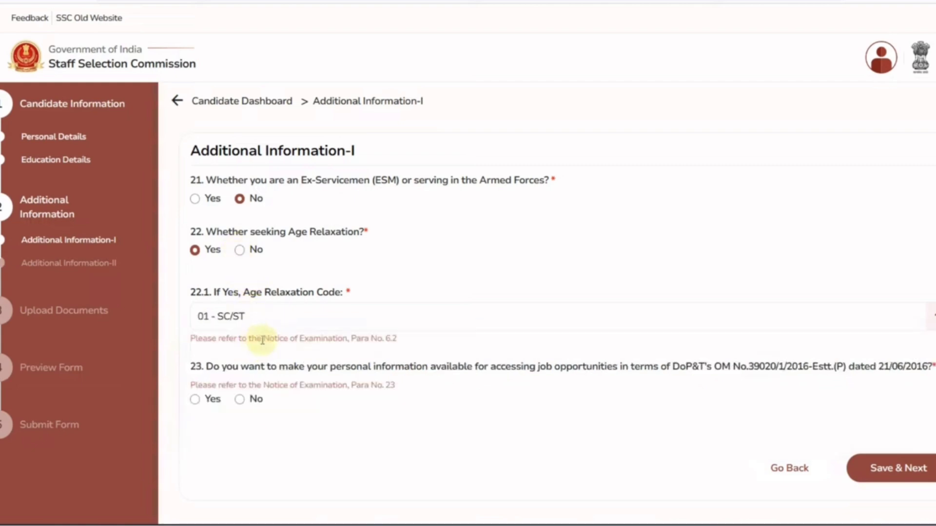
pyautogui.scroll(-2, 360, 336)
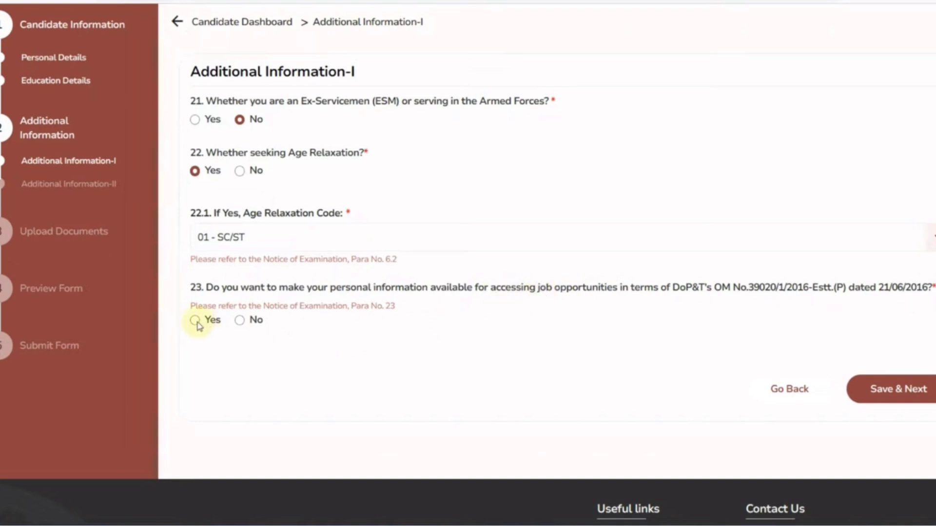
pyautogui.click(881, 396)
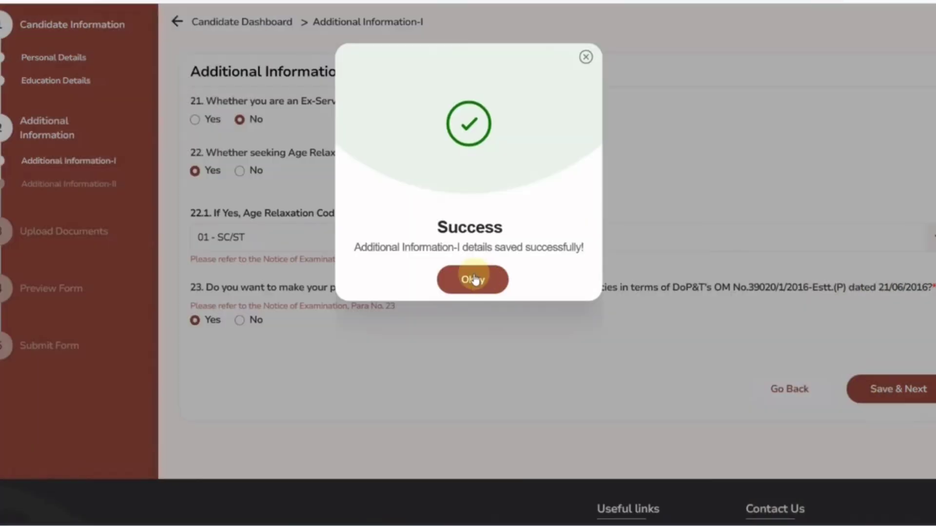
pyautogui.click(473, 279)
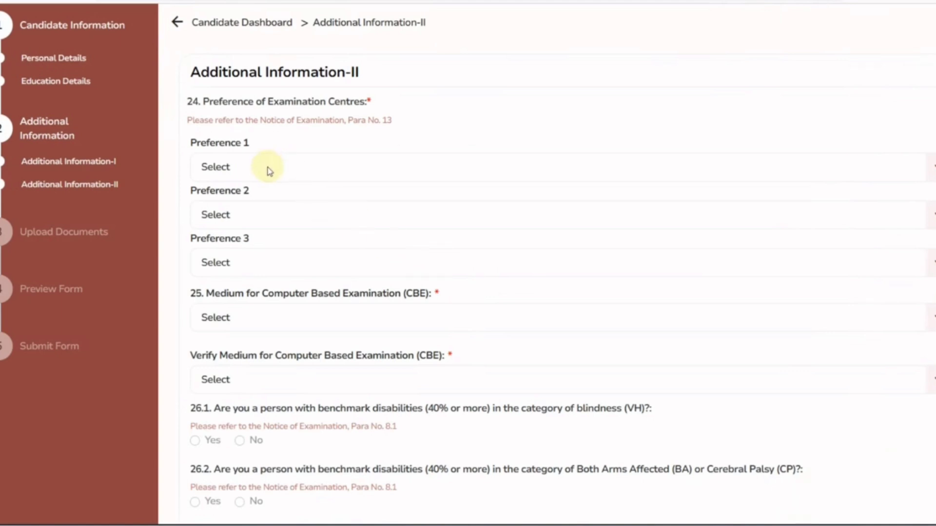
# Choose exam centres CR-Agra(3001), CR-Patna (3206) and CR-Kanpur (3009) as preferences 1–3
pyautogui.click(269, 171)
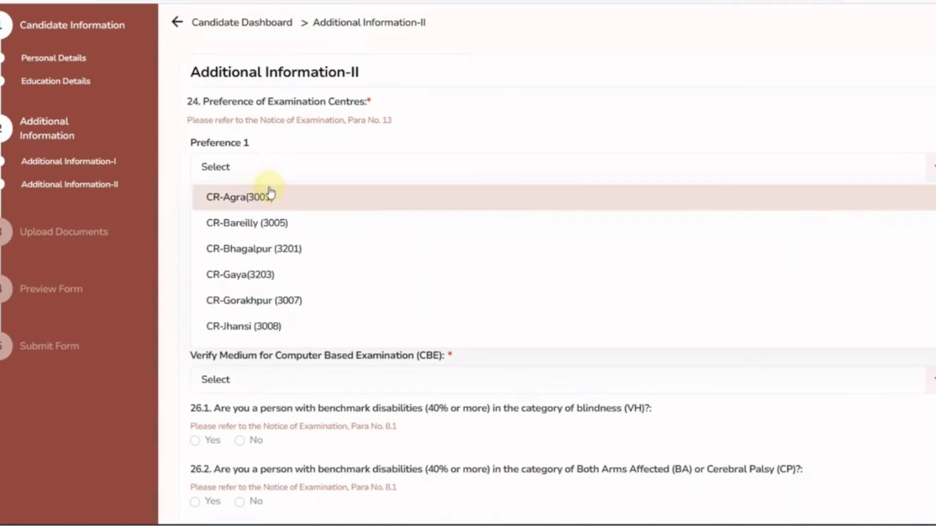
pyautogui.scroll(-10, 270, 194)
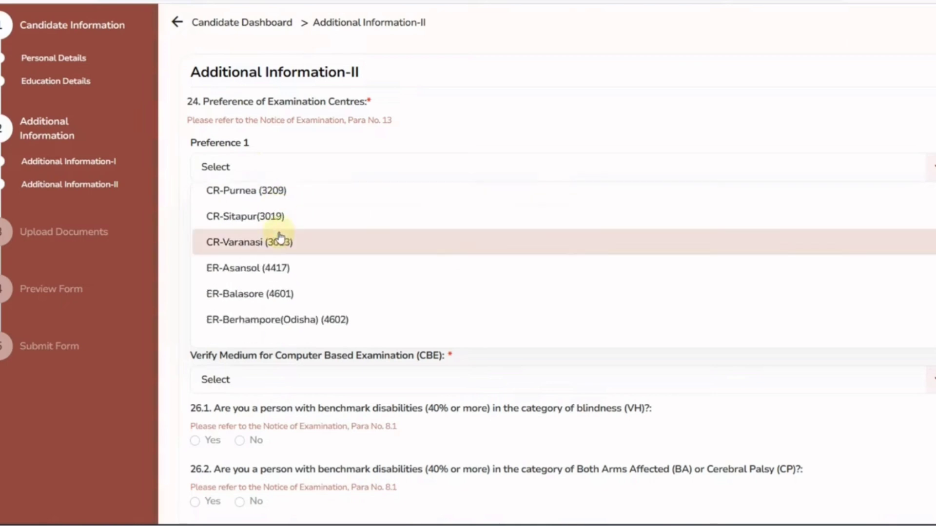
pyautogui.scroll(-3, 297, 271)
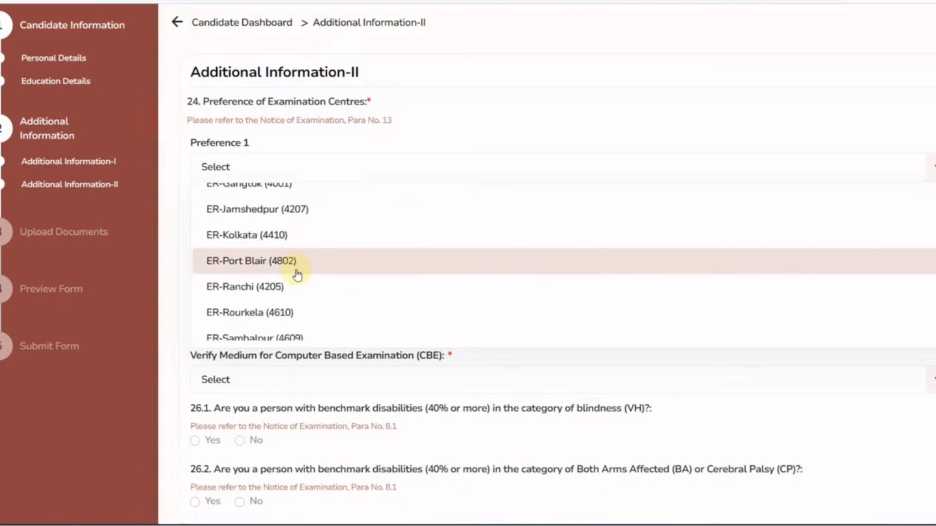
pyautogui.scroll(-3, 297, 275)
pyautogui.scroll(15, 297, 275)
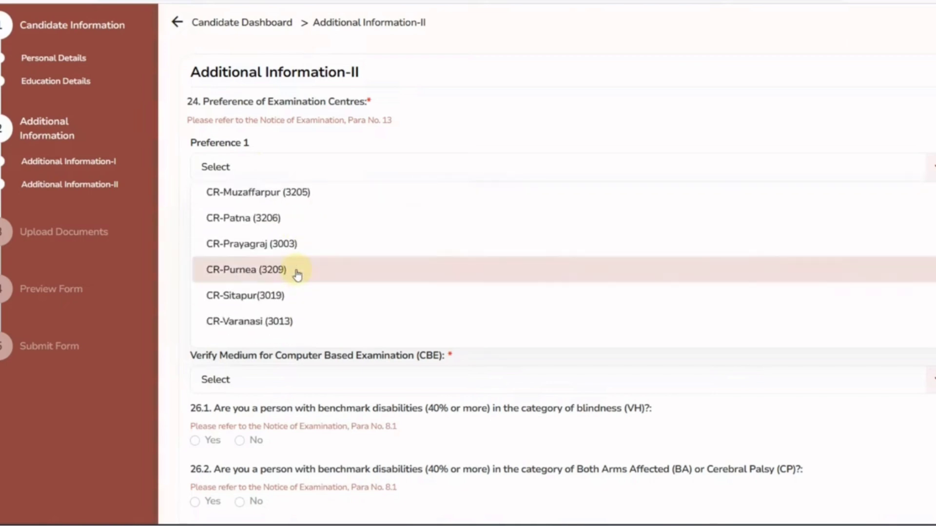
pyautogui.scroll(1, 297, 275)
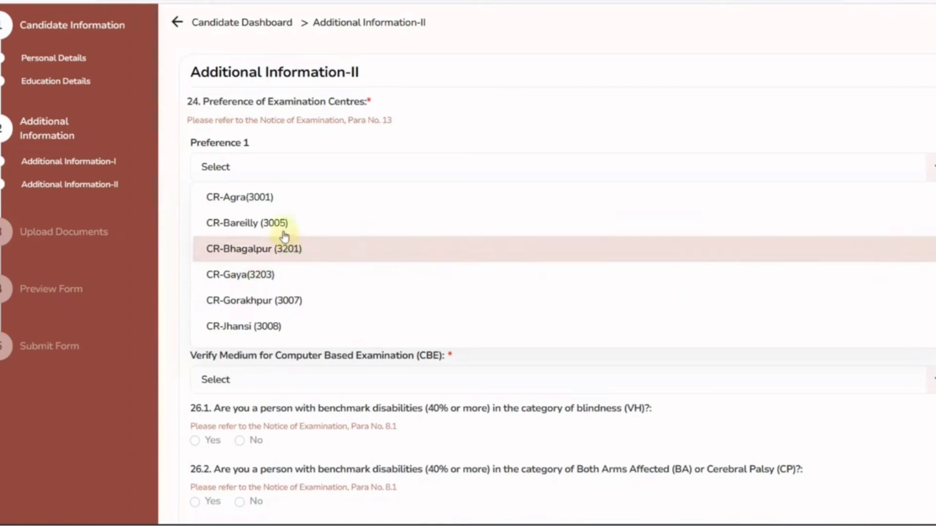
pyautogui.click(269, 209)
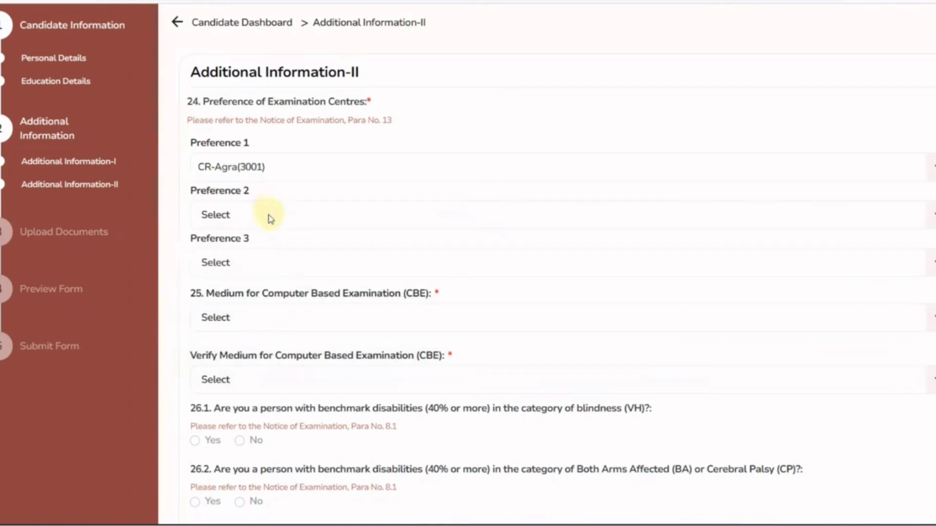
pyautogui.click(270, 217)
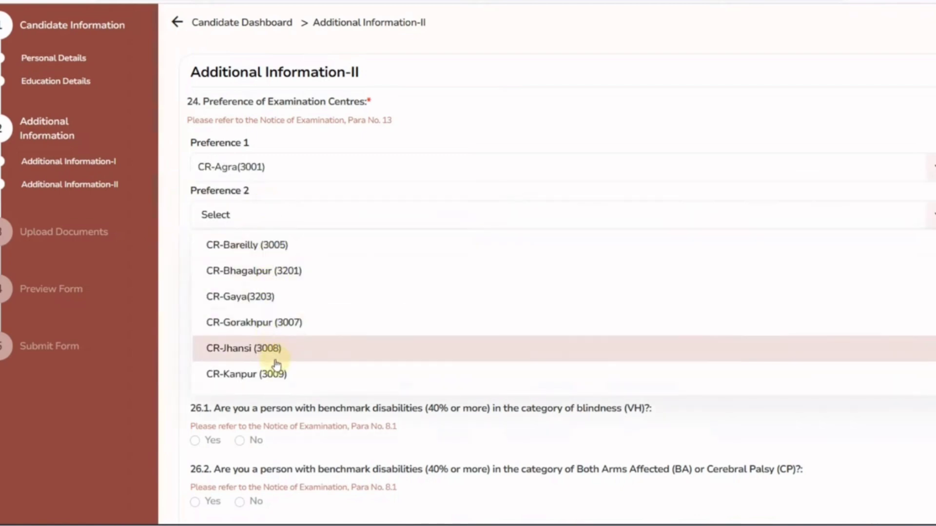
pyautogui.scroll(-2, 276, 365)
pyautogui.scroll(-2, 272, 362)
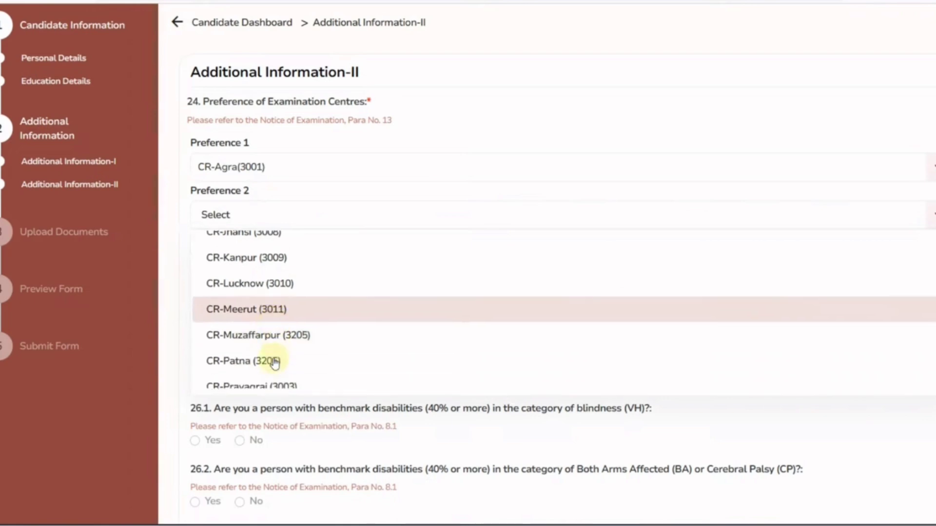
pyautogui.click(268, 319)
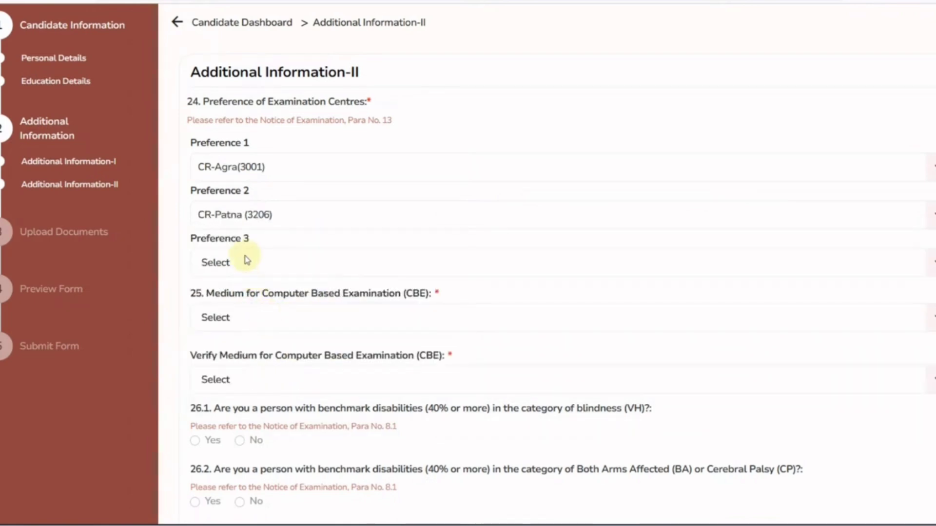
pyautogui.click(245, 267)
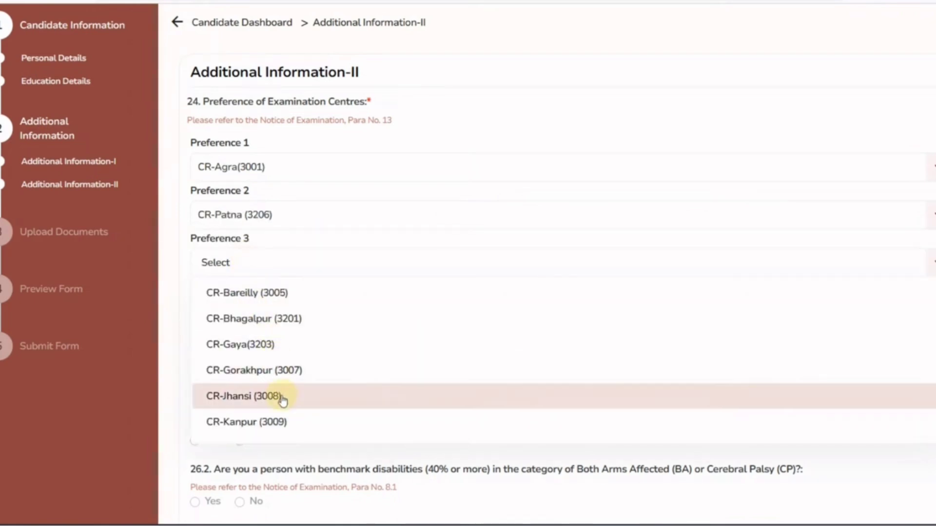
pyautogui.click(286, 422)
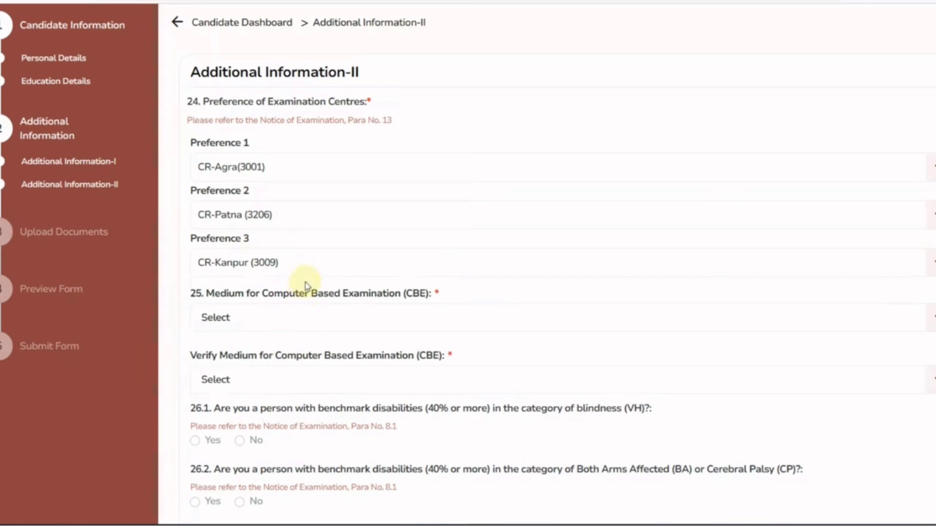
pyautogui.scroll(-3, 309, 275)
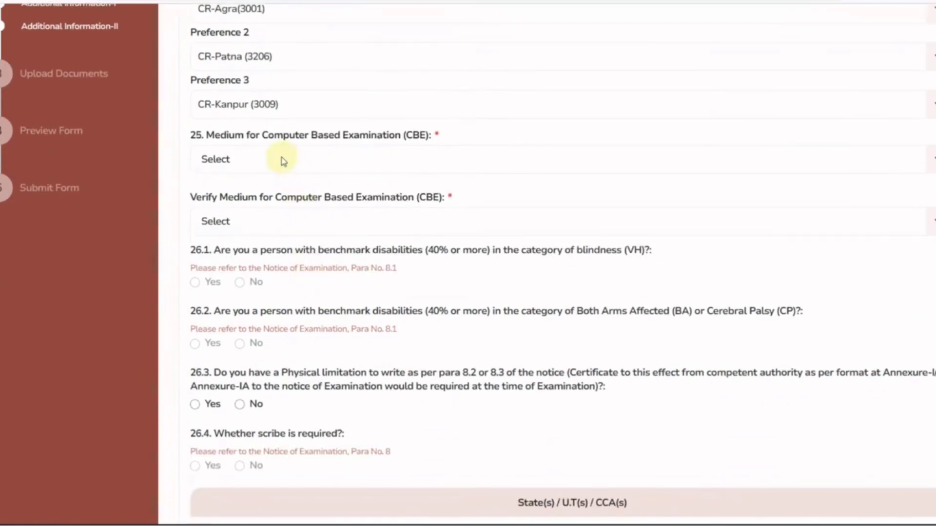
pyautogui.click(322, 160)
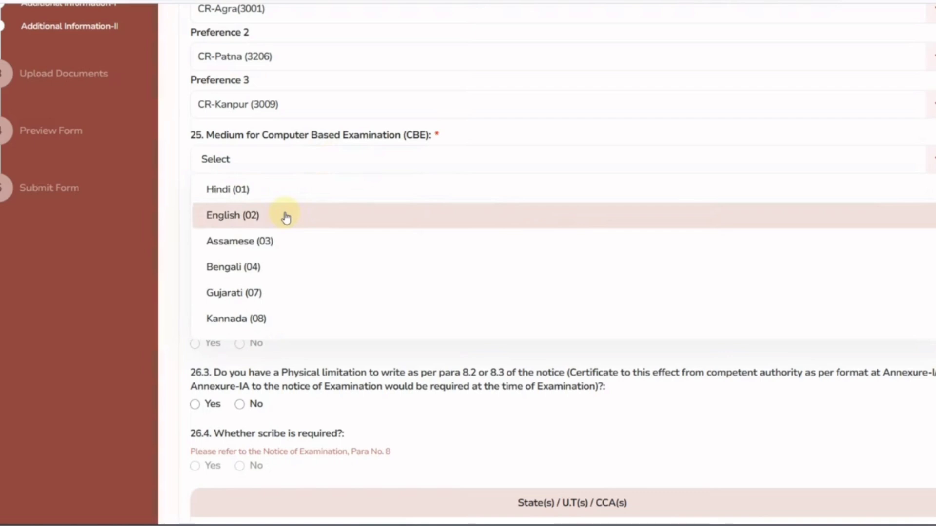
pyautogui.click(280, 197)
pyautogui.click(278, 216)
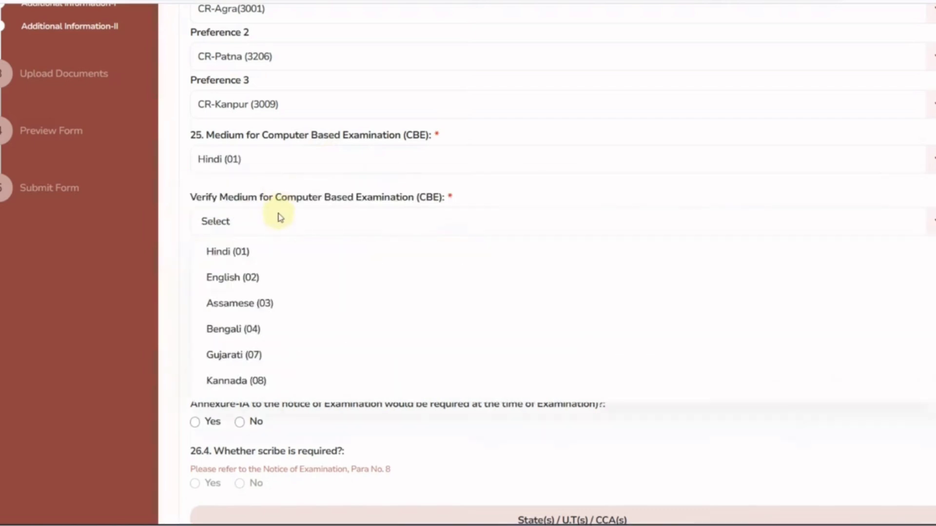
pyautogui.click(262, 253)
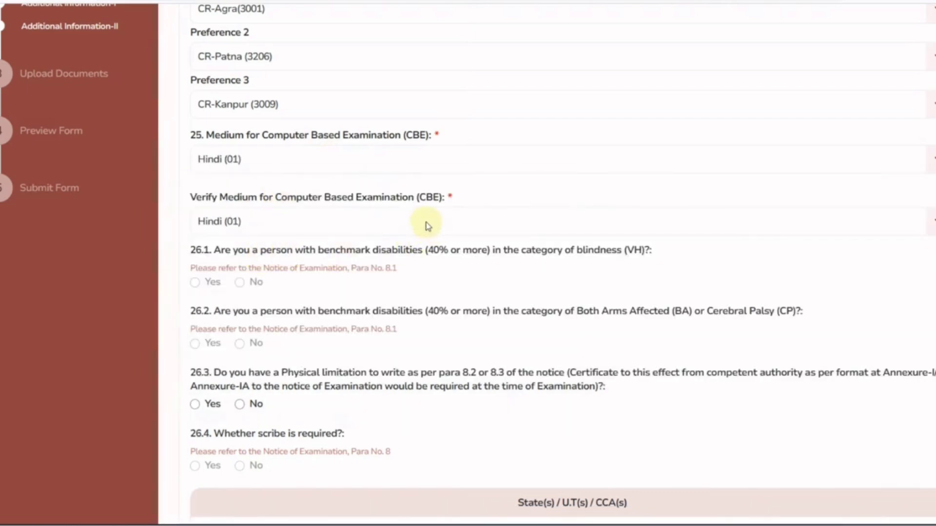
pyautogui.scroll(-3, 427, 225)
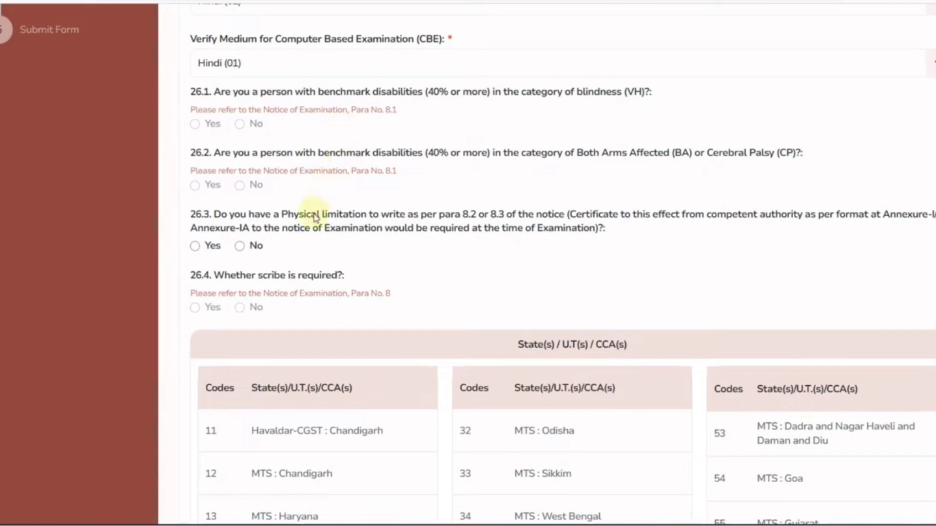
pyautogui.click(240, 246)
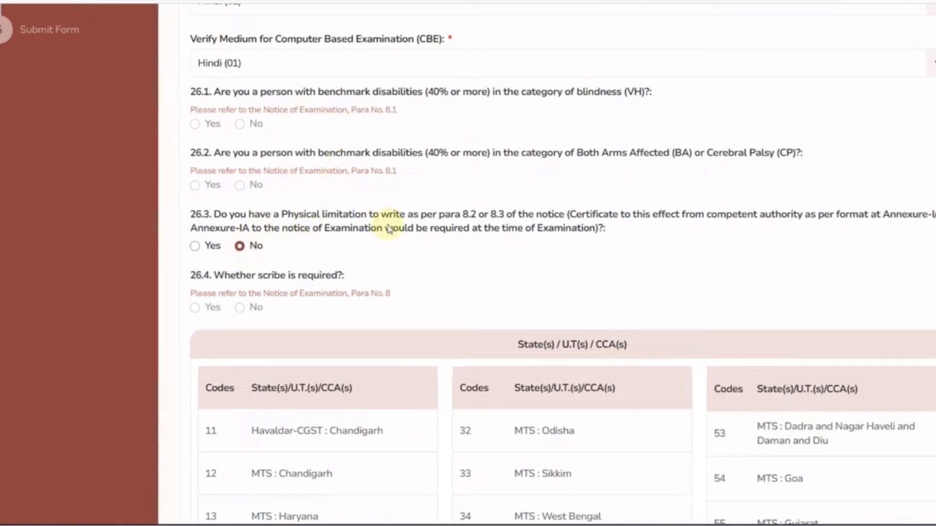
pyautogui.scroll(-2, 388, 229)
pyautogui.scroll(-3, 388, 229)
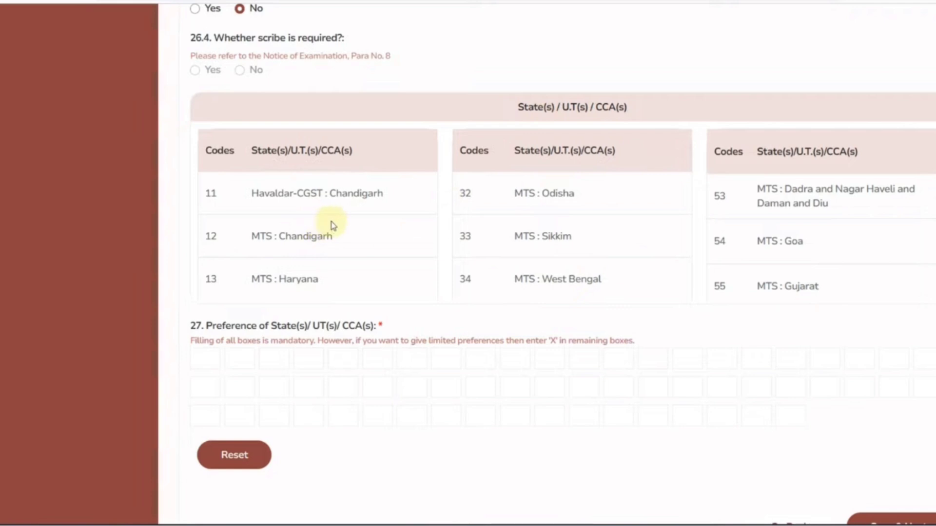
# Scroll through the State(s) table to check the state codes
pyautogui.scroll(-3, 718, 231)
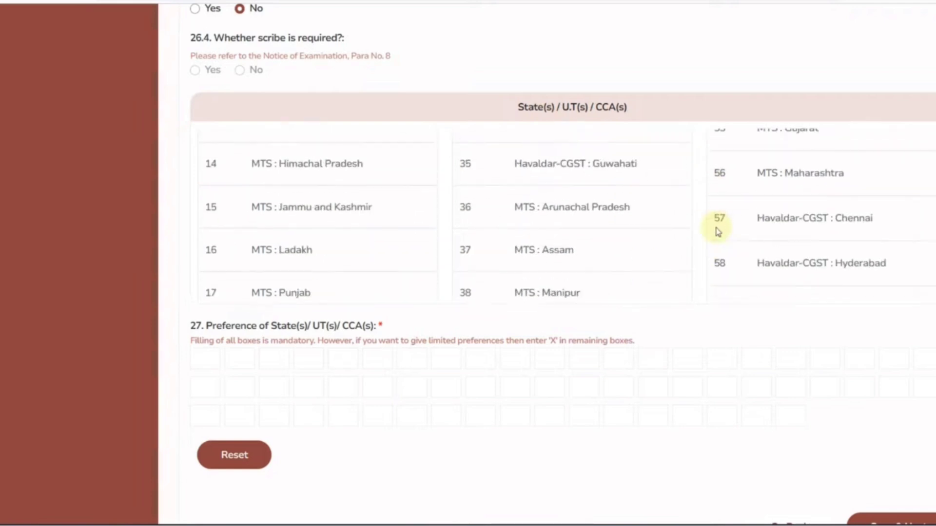
pyautogui.scroll(-5, 717, 231)
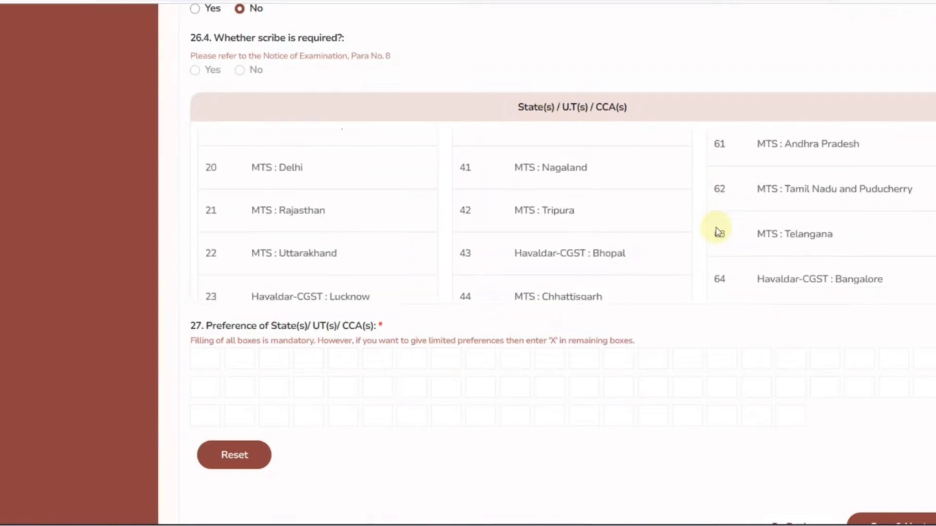
pyautogui.scroll(-5, 718, 230)
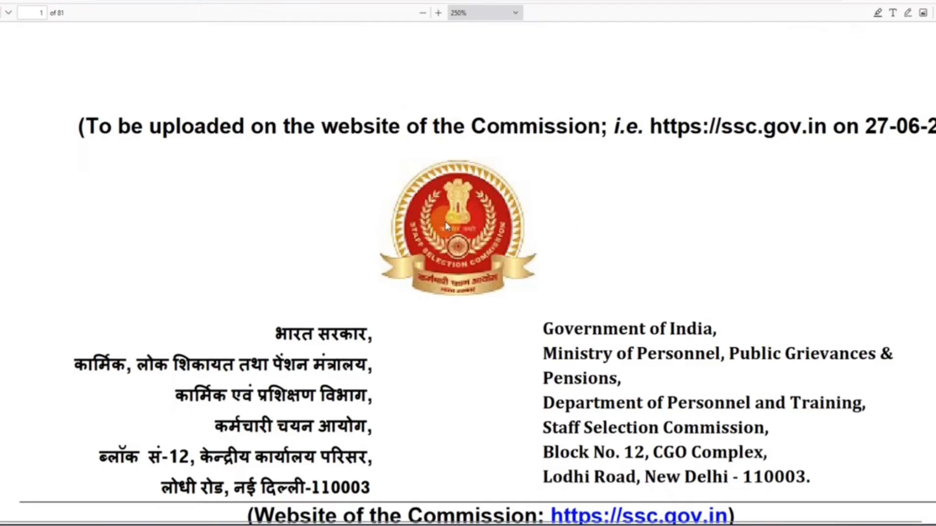
pyautogui.scroll(-5, 448, 226)
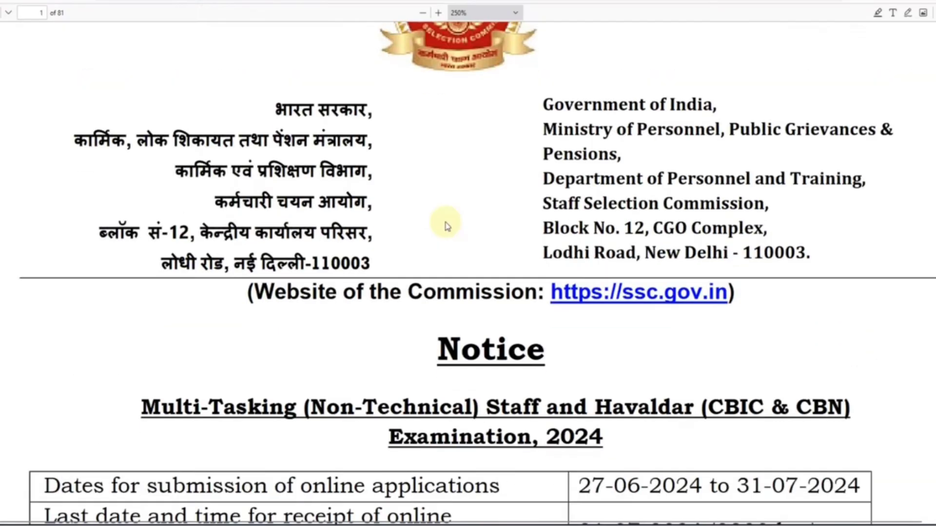
pyautogui.scroll(-7, 448, 226)
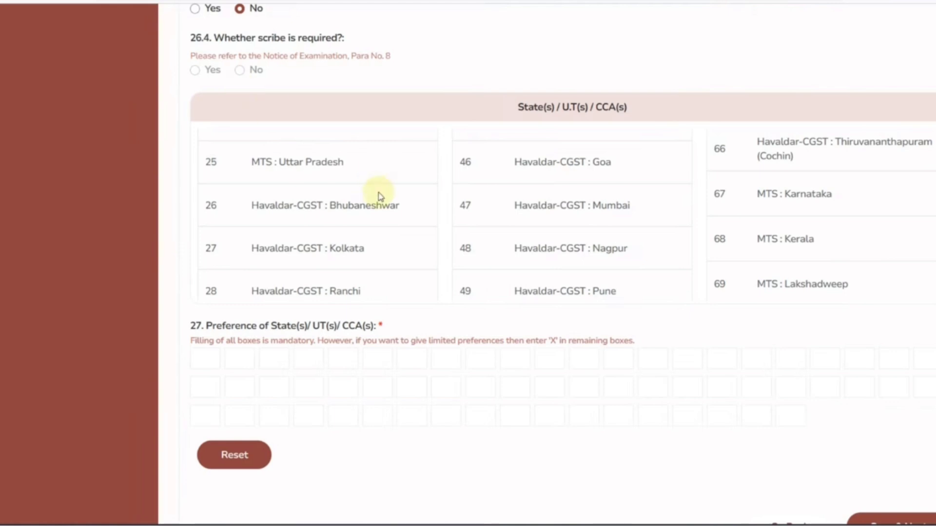
pyautogui.scroll(6, 397, 223)
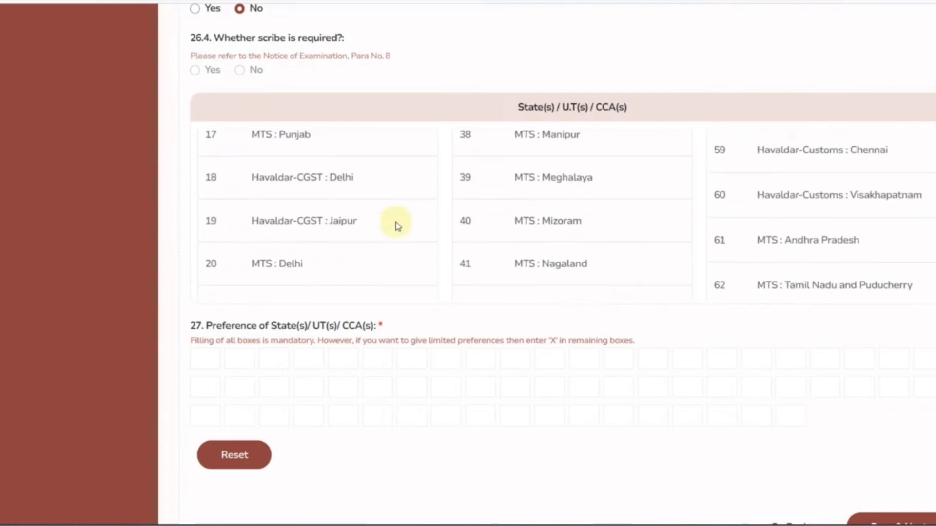
pyautogui.scroll(6, 396, 223)
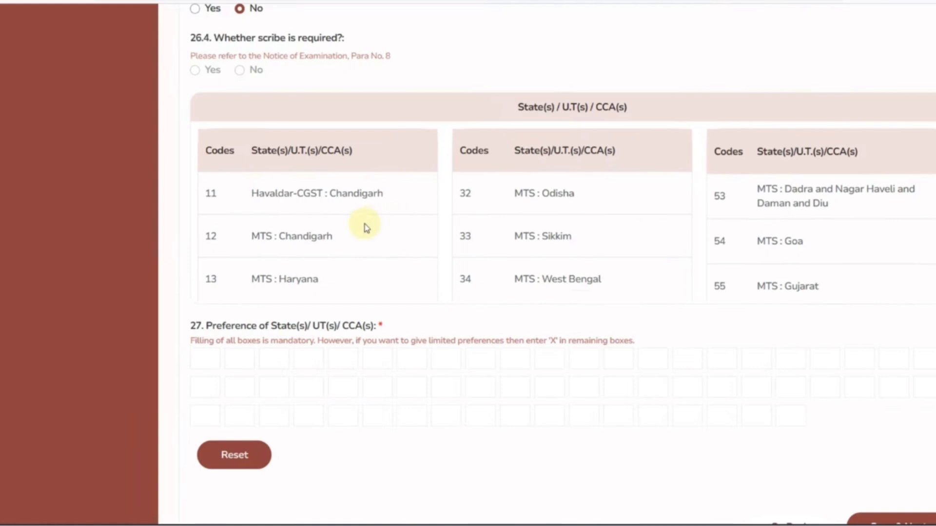
pyautogui.scroll(-1, 366, 233)
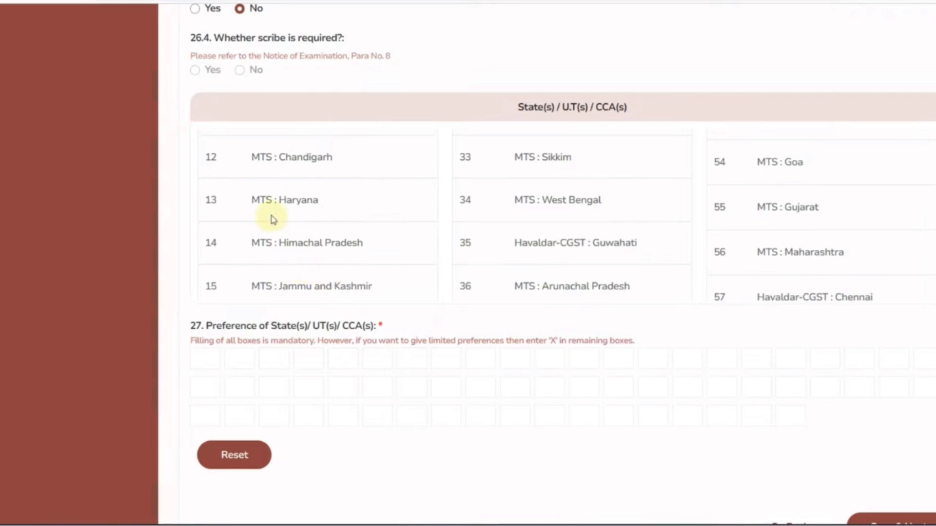
pyautogui.scroll(-2, 273, 220)
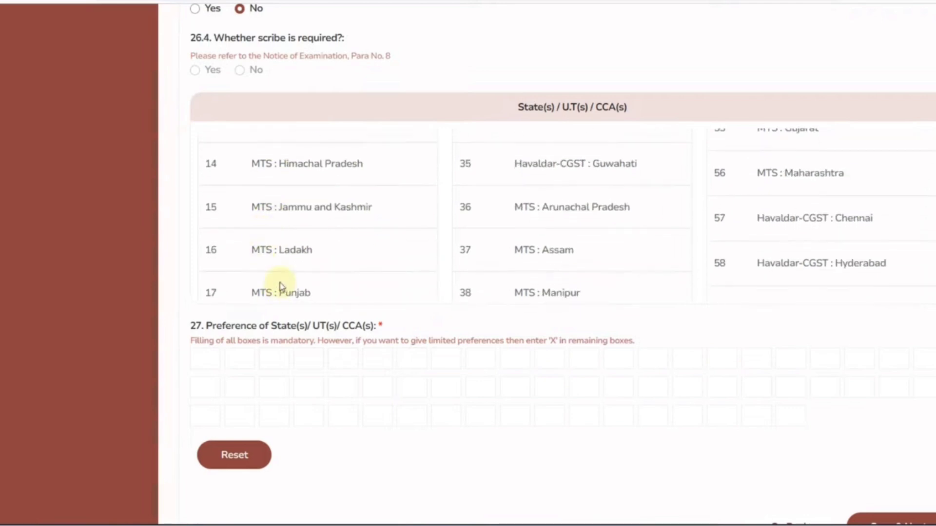
pyautogui.scroll(-3, 290, 265)
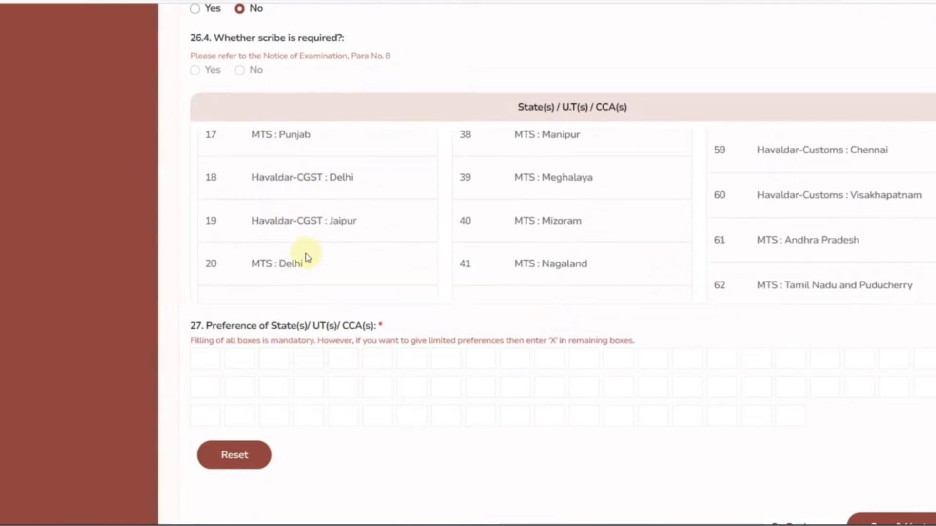
# Enter state code 20 in the first preference box and recheck the codes table
pyautogui.click(201, 359)
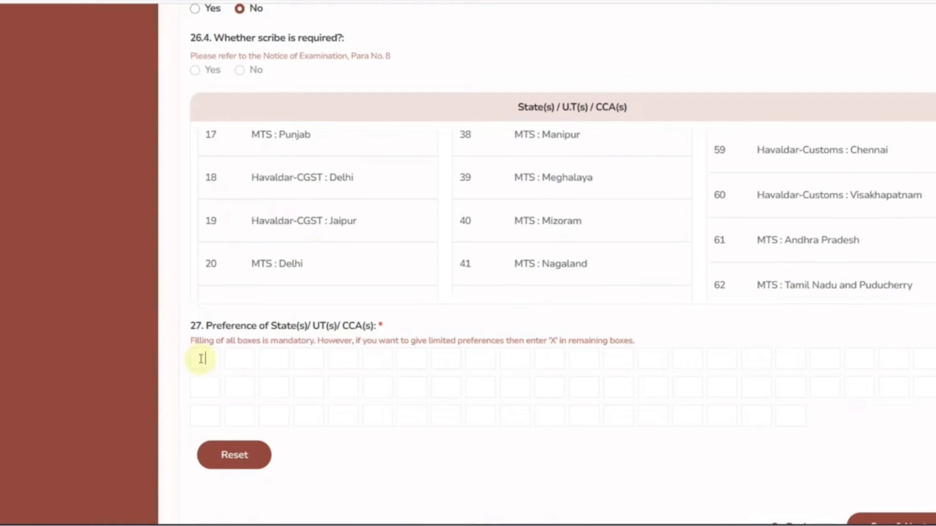
pyautogui.write('20')
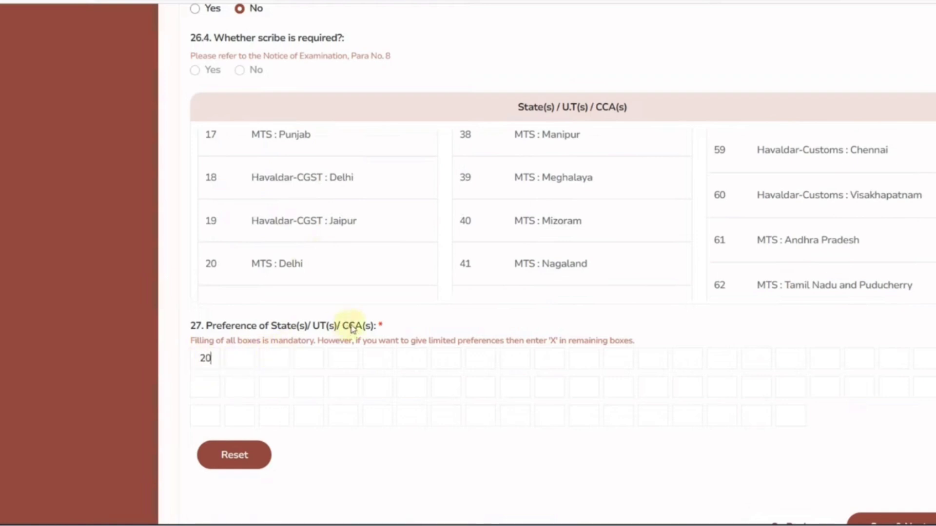
pyautogui.scroll(2, 387, 262)
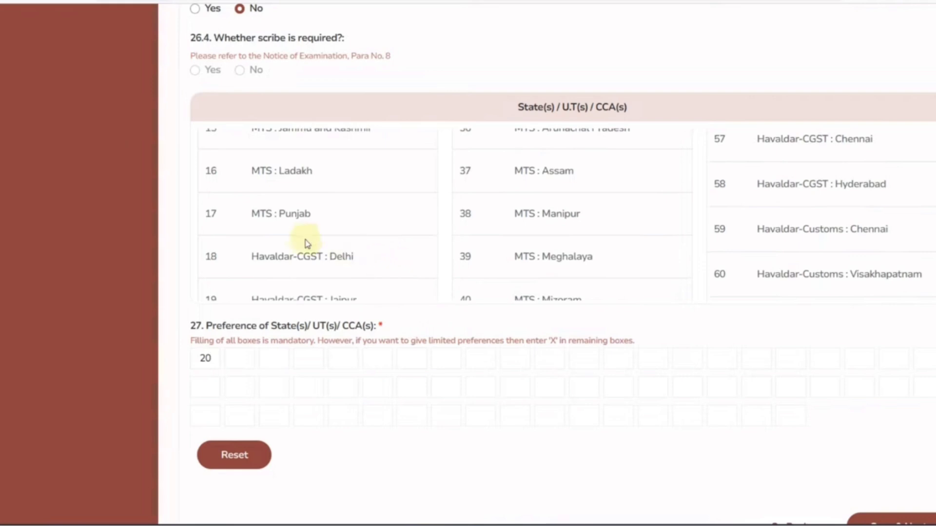
pyautogui.scroll(2, 298, 229)
pyautogui.scroll(3, 303, 230)
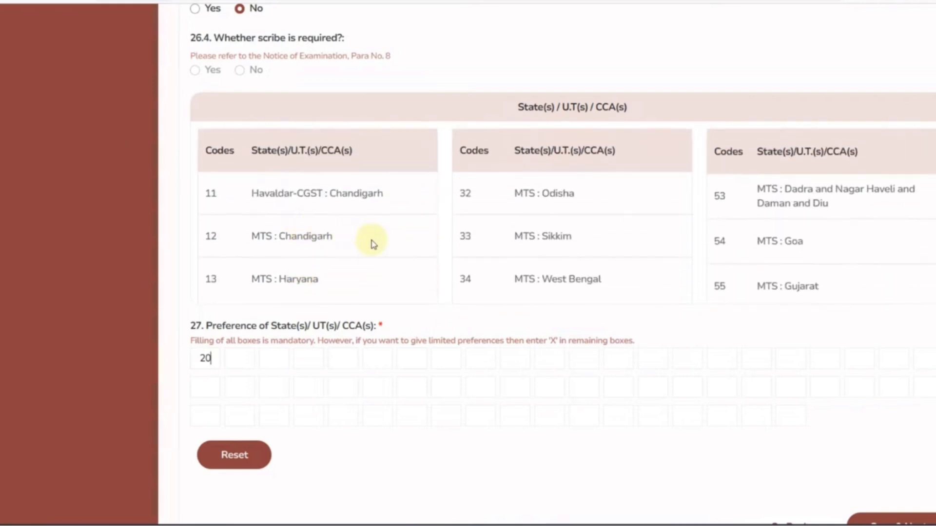
pyautogui.scroll(2, 373, 241)
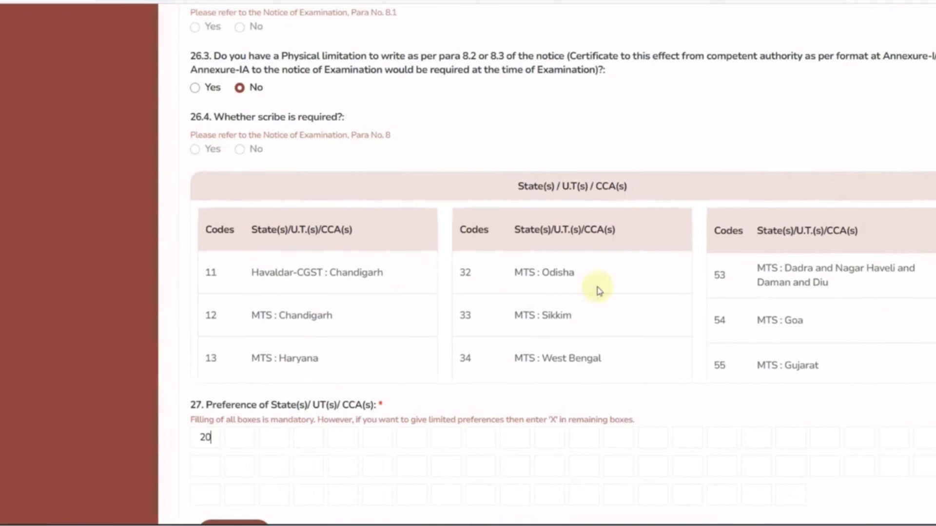
pyautogui.scroll(-5, 601, 291)
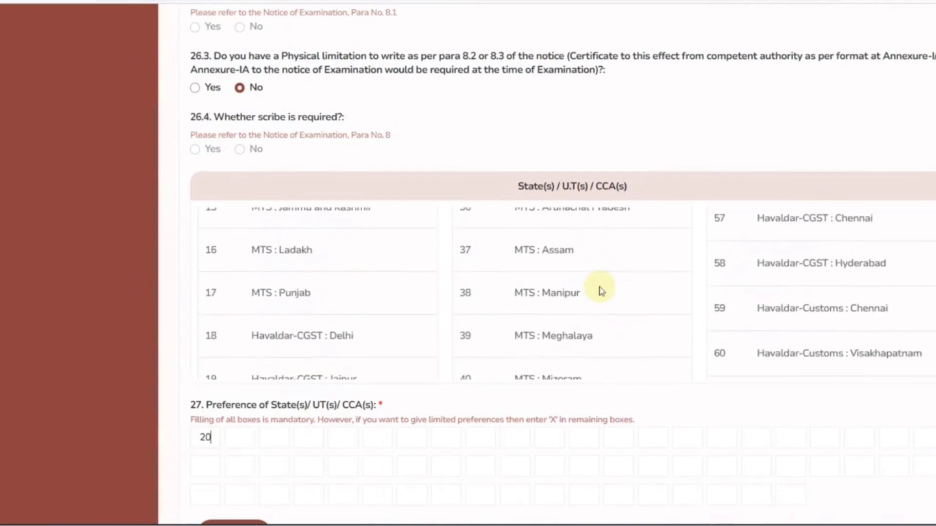
pyautogui.scroll(-2, 601, 291)
pyautogui.scroll(-2, 602, 292)
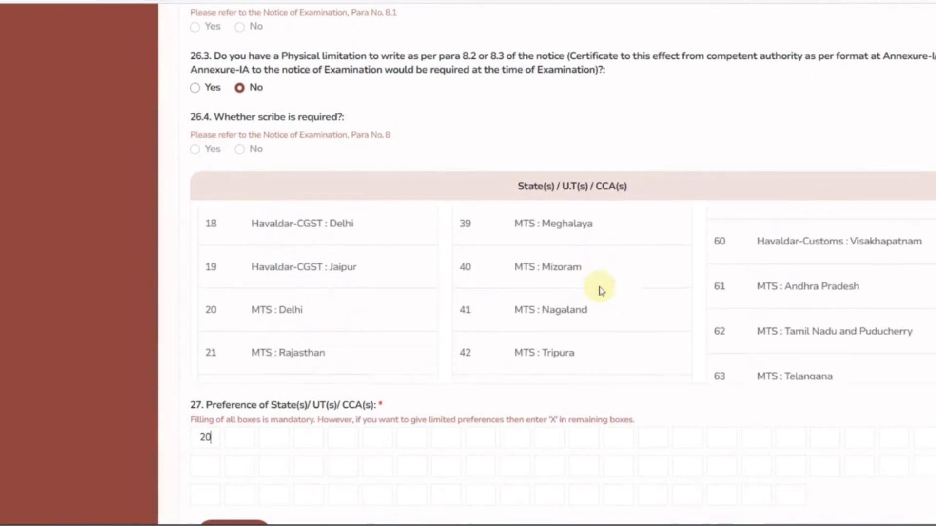
pyautogui.scroll(-2, 601, 291)
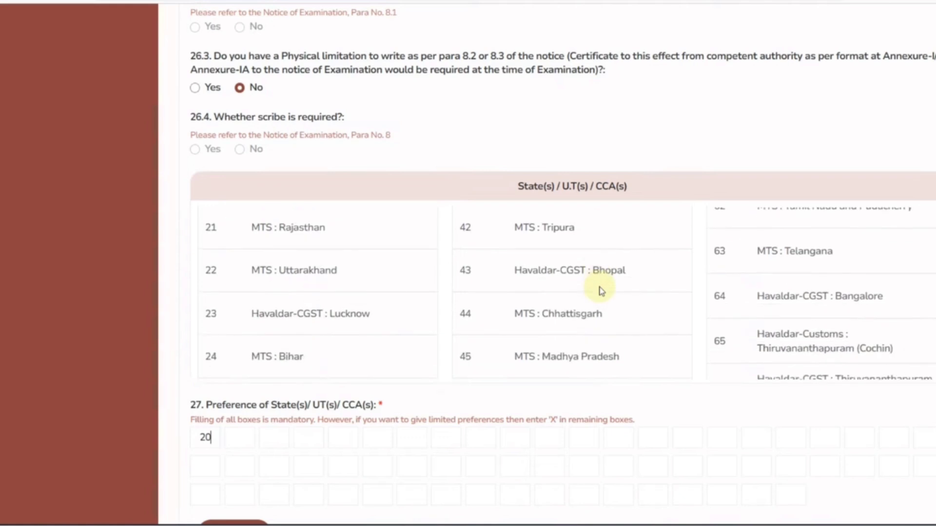
pyautogui.scroll(-2, 306, 390)
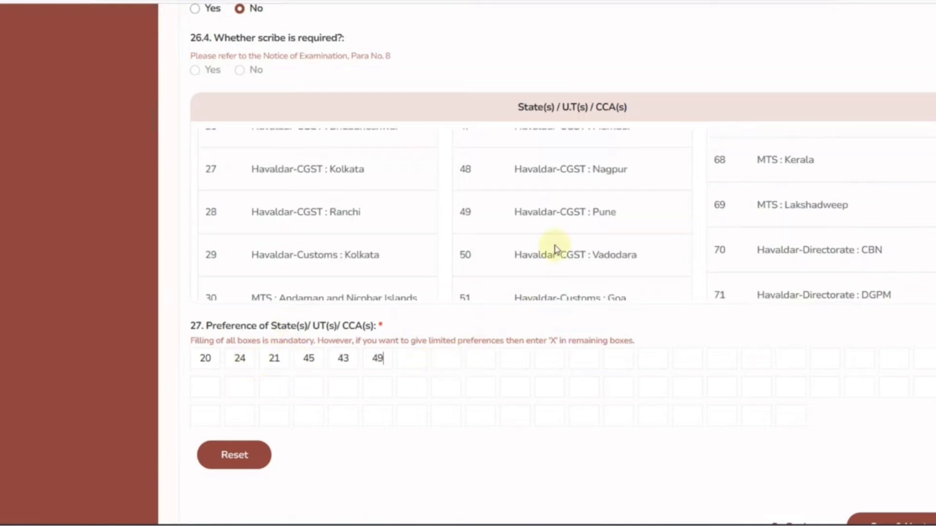
pyautogui.scroll(-1, 554, 246)
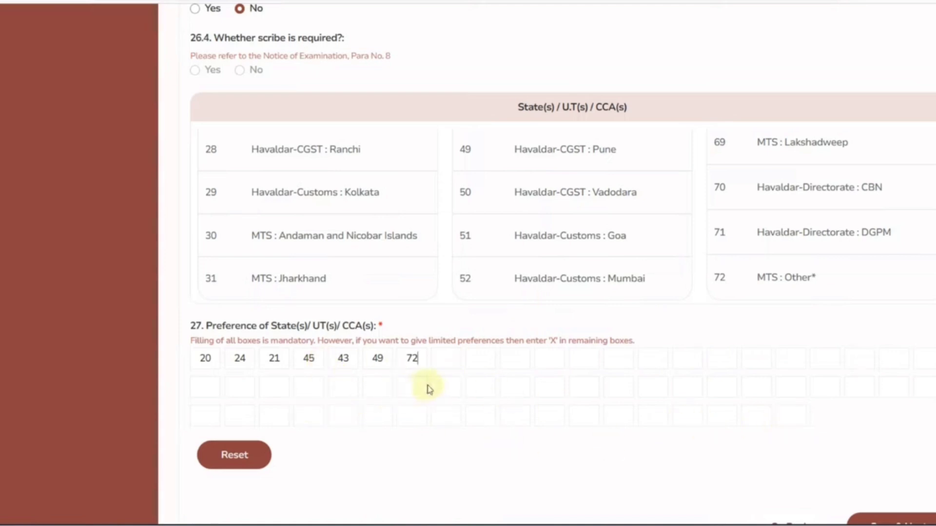
# Fill every state preference box after the seventh code with X
pyautogui.click(453, 364)
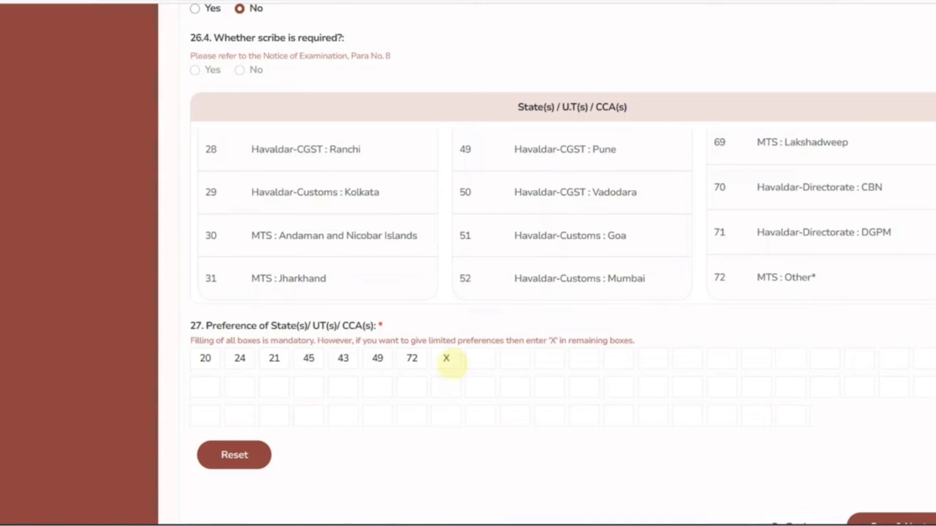
pyautogui.click(500, 438)
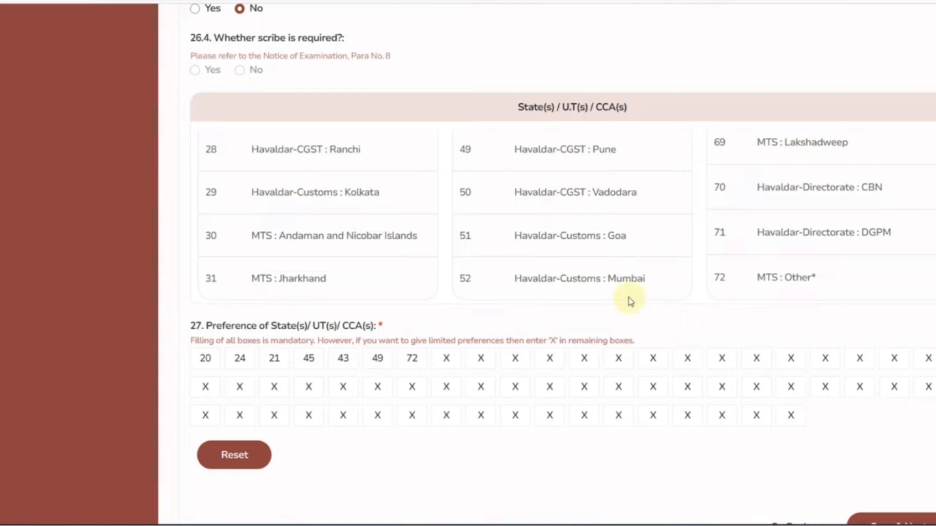
pyautogui.scroll(2, 629, 300)
pyautogui.scroll(4, 629, 299)
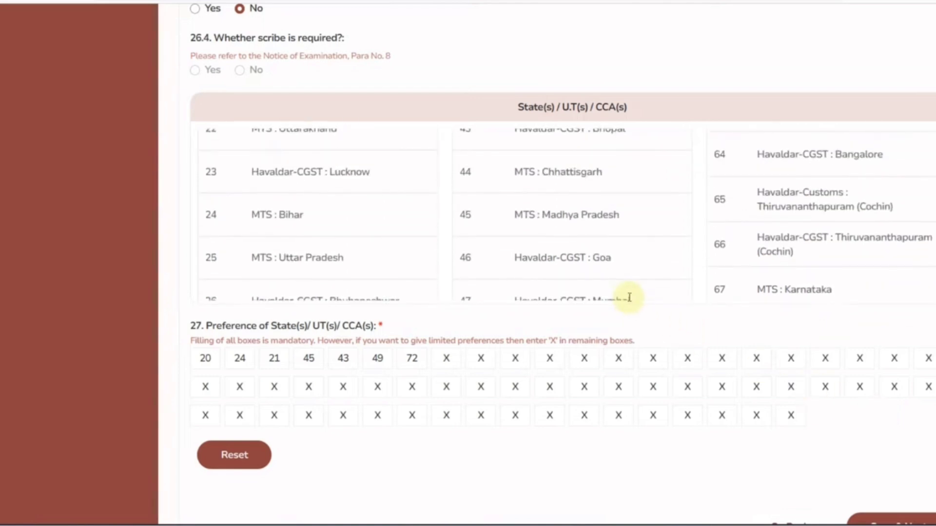
pyautogui.scroll(4, 629, 297)
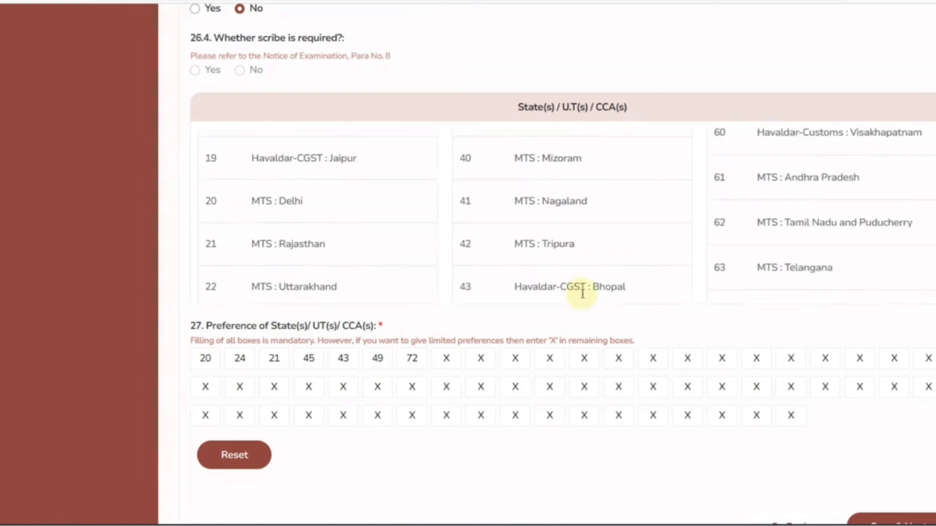
pyautogui.scroll(4, 583, 292)
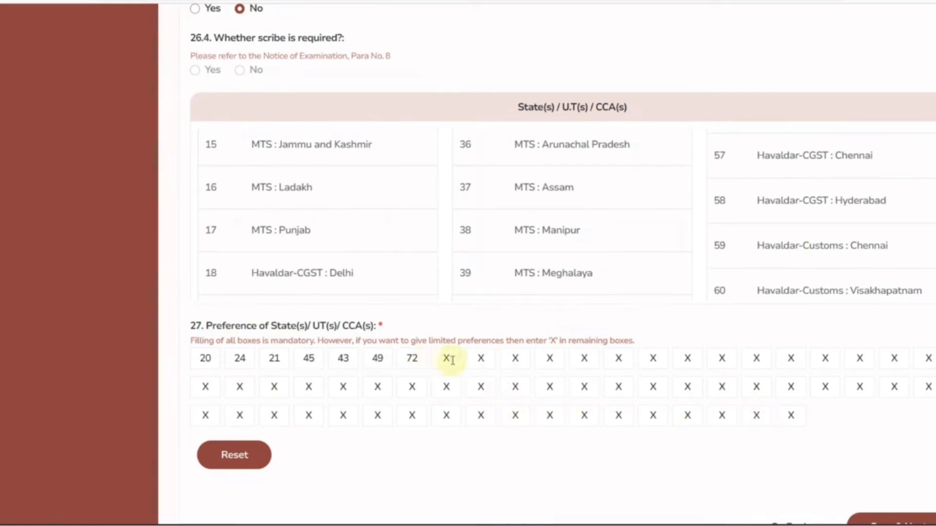
pyautogui.scroll(-2, 756, 380)
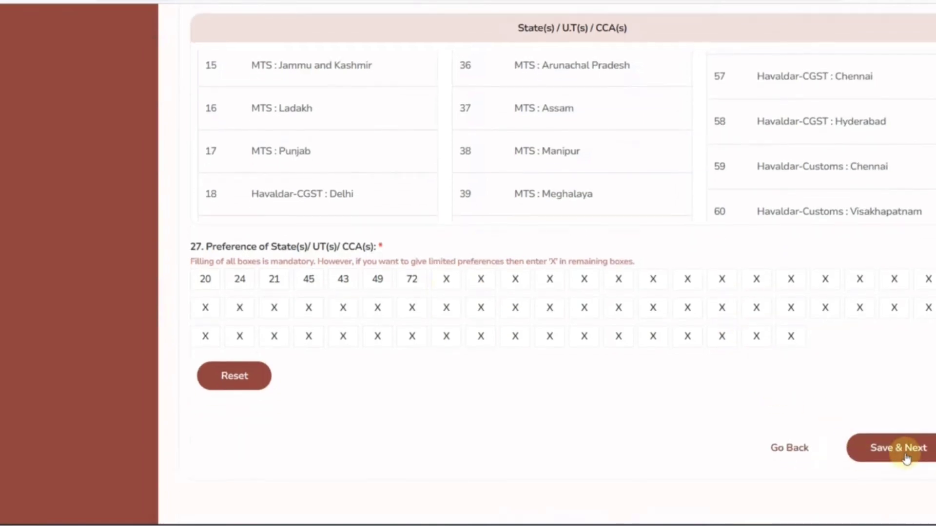
# Move to the Upload Photograph & Signature step and read the live-photo capture guidance
pyautogui.click(905, 457)
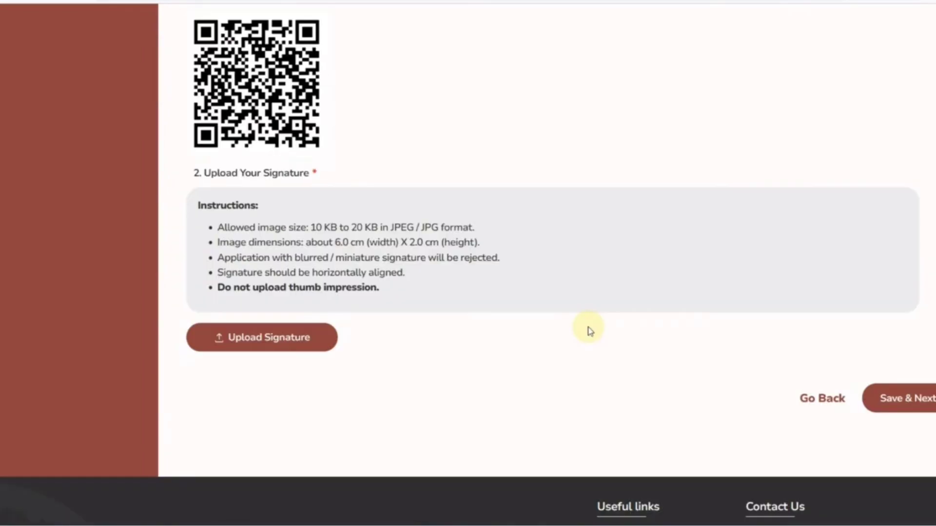
pyautogui.scroll(8, 590, 331)
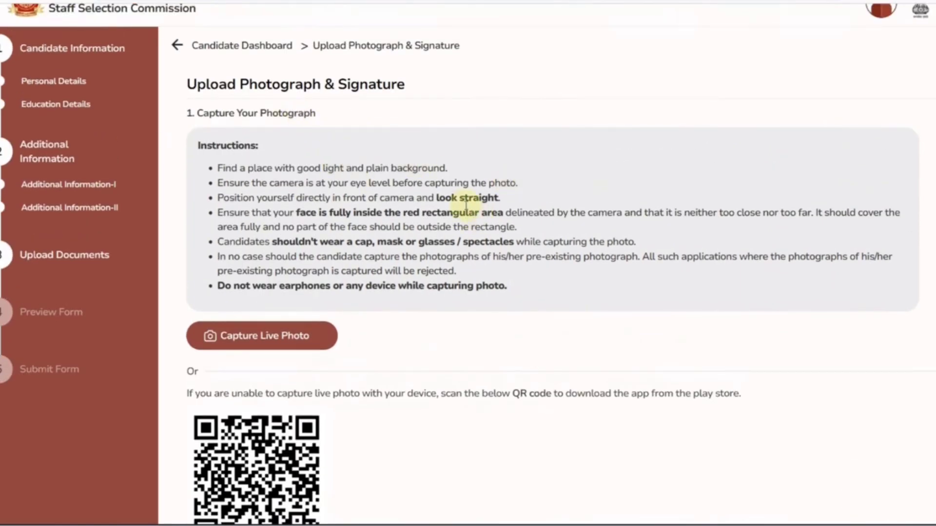
pyautogui.moveTo(320, 168); pyautogui.dragTo(366, 168)
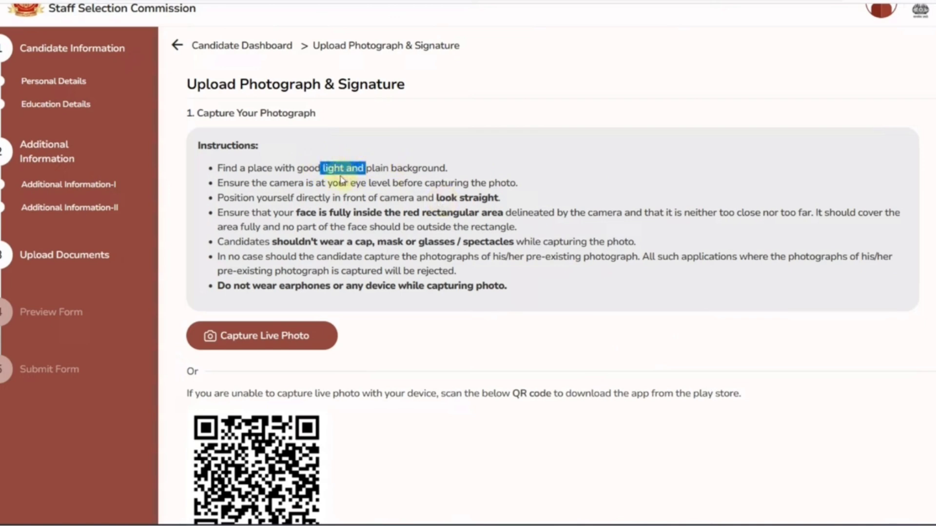
pyautogui.moveTo(374, 168); pyautogui.dragTo(443, 166)
pyautogui.click(448, 167)
pyautogui.moveTo(438, 198); pyautogui.dragTo(525, 197)
pyautogui.click(539, 199)
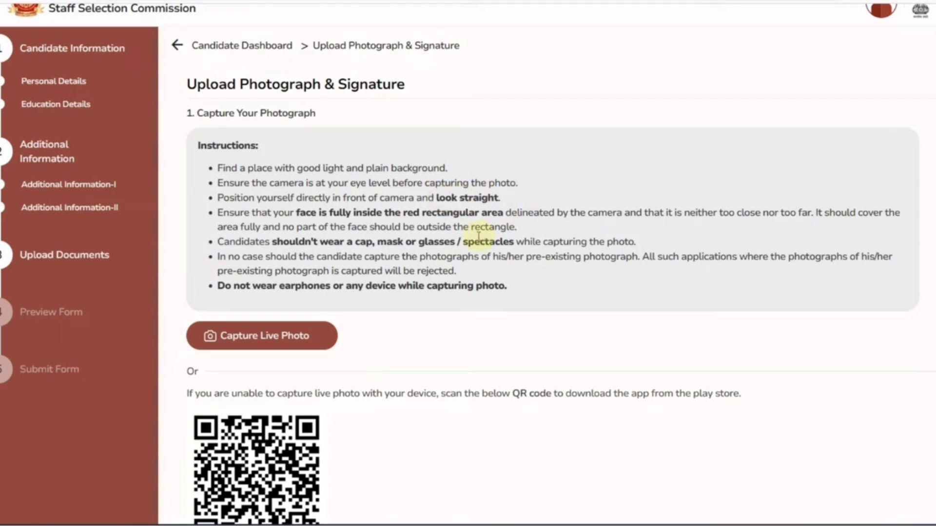
pyautogui.moveTo(307, 213); pyautogui.dragTo(320, 212)
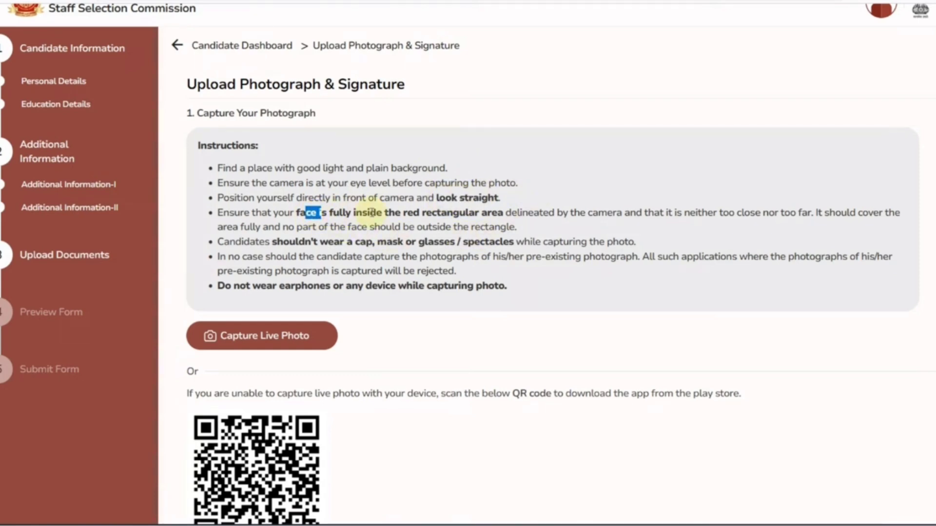
pyautogui.moveTo(402, 213); pyautogui.dragTo(482, 215)
pyautogui.click(493, 217)
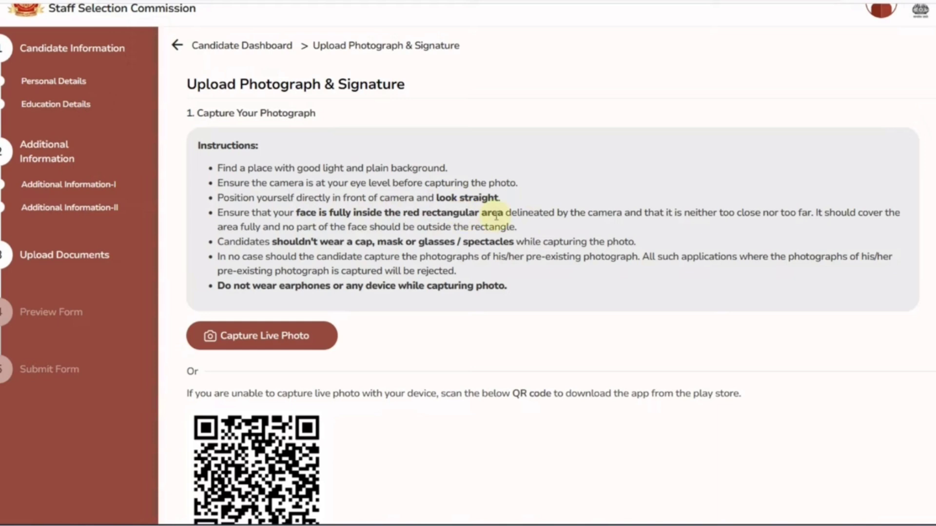
pyautogui.scroll(-7, 521, 229)
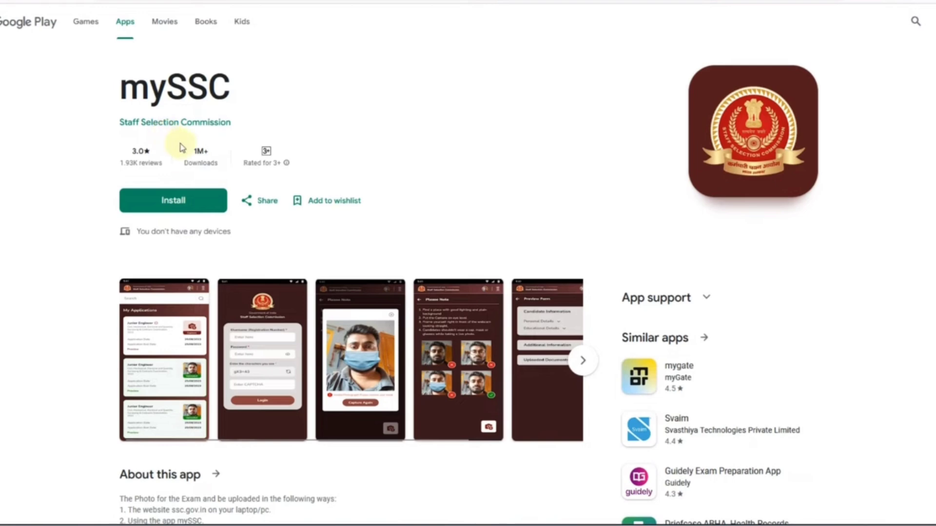
# Try installing mySSC from Google Play, then enlarge its login-screen screenshot
pyautogui.click(185, 208)
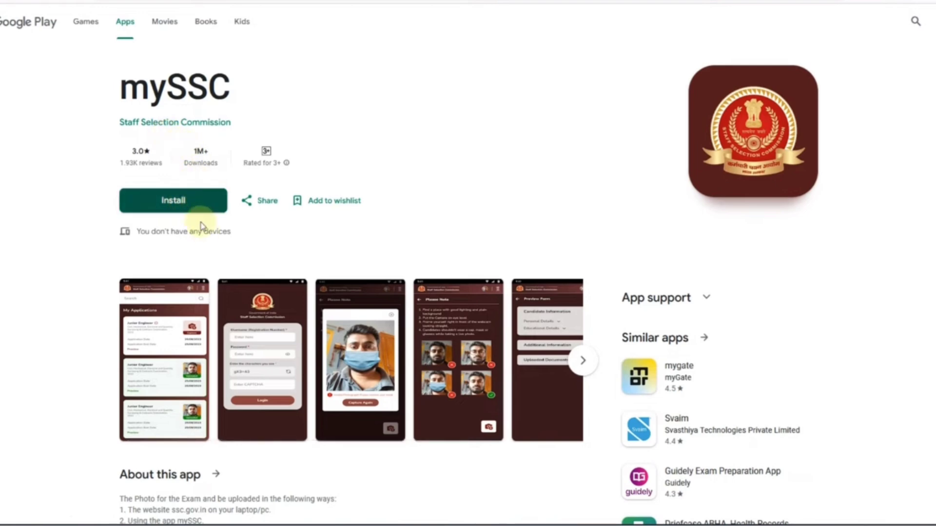
pyautogui.click(257, 323)
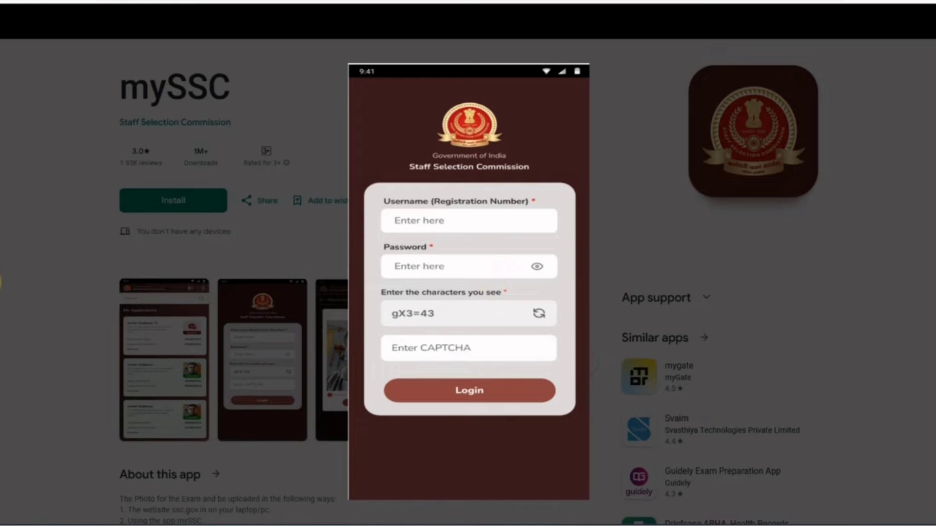
# Browse the mySSC My Applications, Invalid Photograph and photo guidelines screenshots, then return to the signature section
pyautogui.click(20, 287)
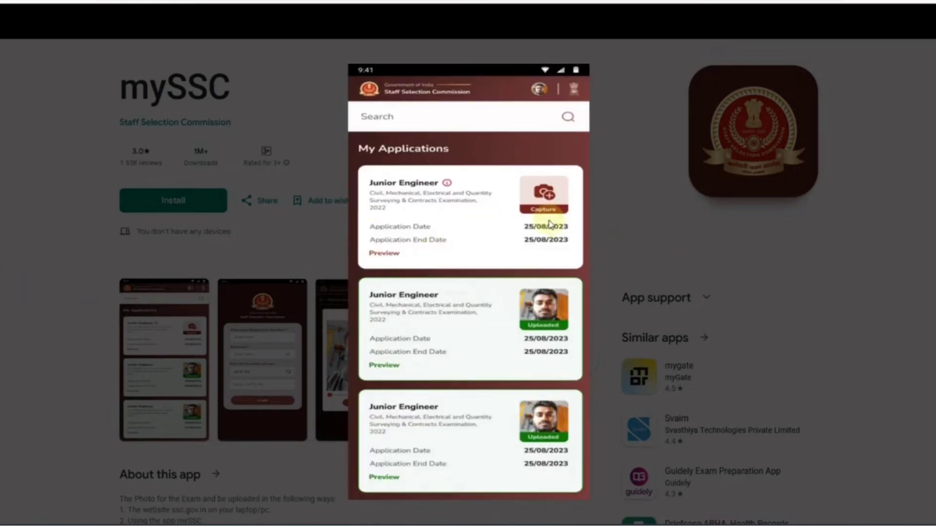
pyautogui.click(934, 273)
pyautogui.click(934, 273)
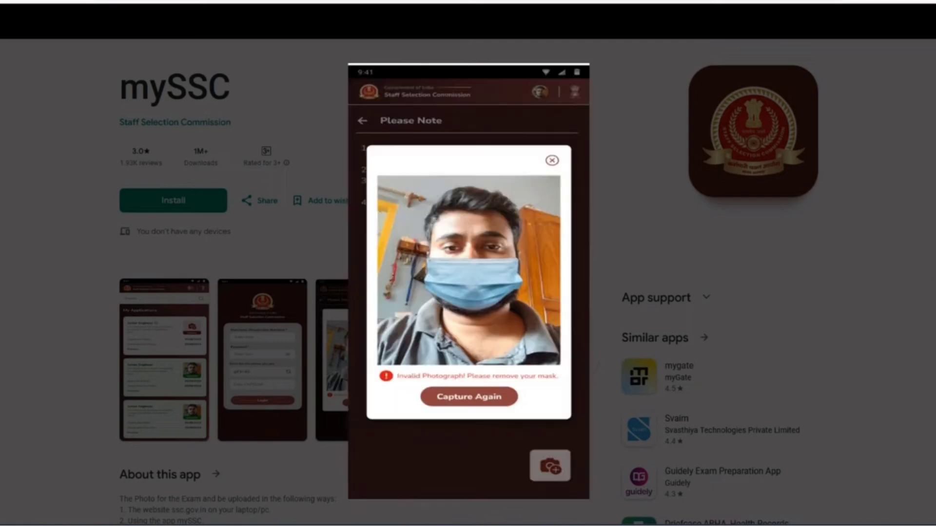
pyautogui.click(934, 273)
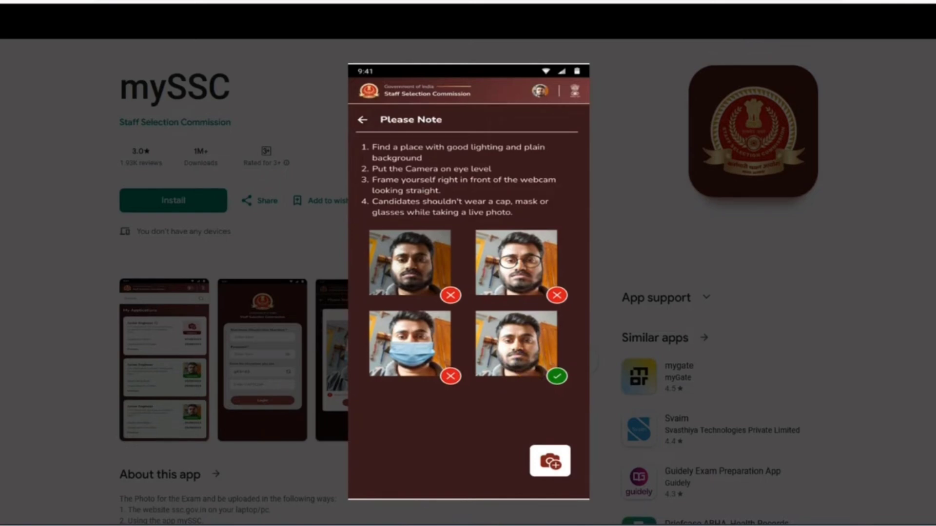
pyautogui.click(1, 303)
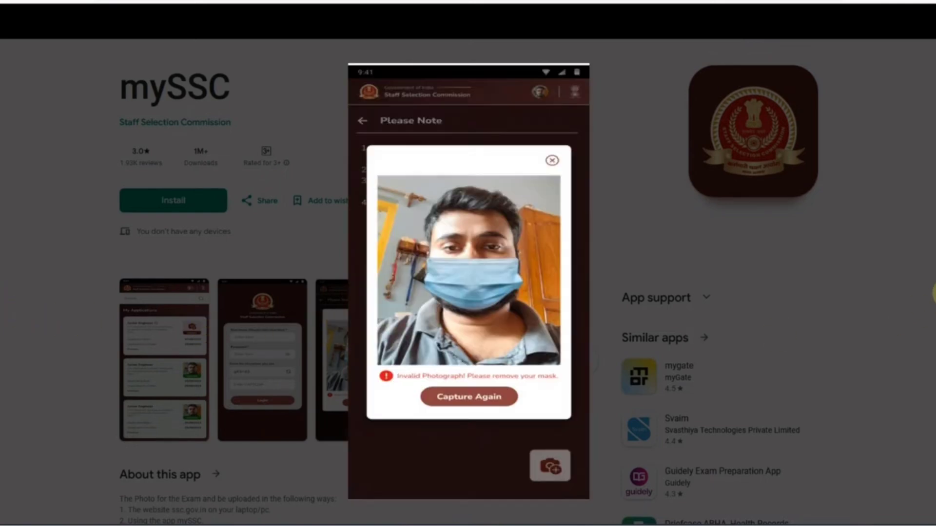
pyautogui.click(934, 292)
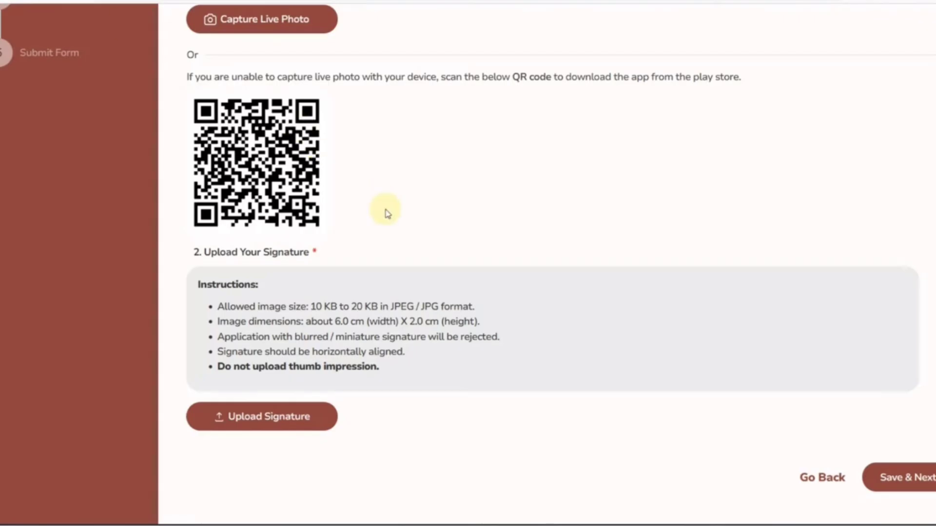
pyautogui.scroll(-3, 394, 321)
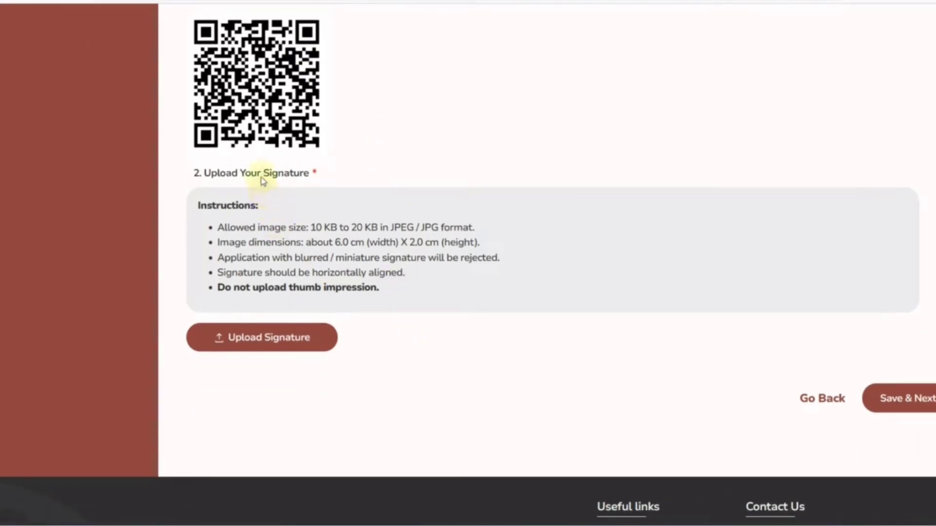
# Review the signature requirements, highlighting the Signature heading, 6.0 cm width and dimensions text
pyautogui.moveTo(265, 175); pyautogui.dragTo(322, 178)
pyautogui.click(323, 178)
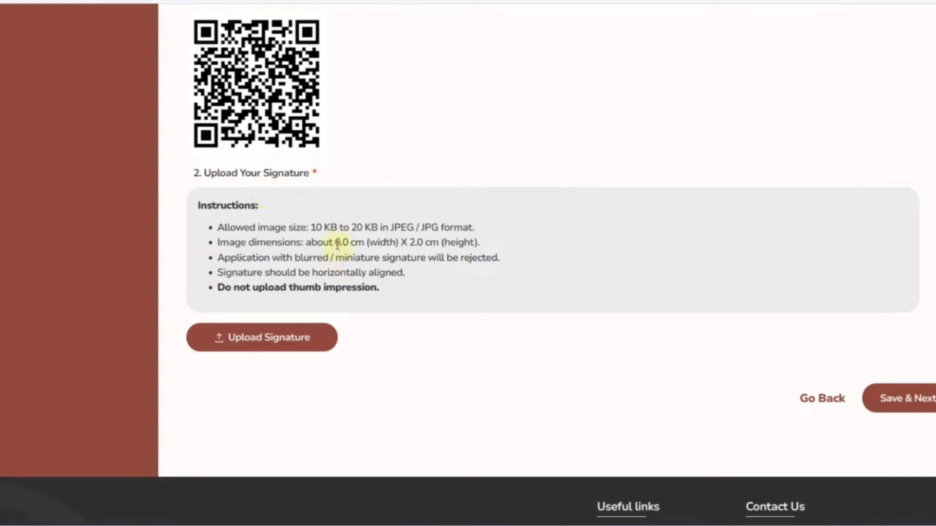
pyautogui.moveTo(337, 242); pyautogui.dragTo(373, 244)
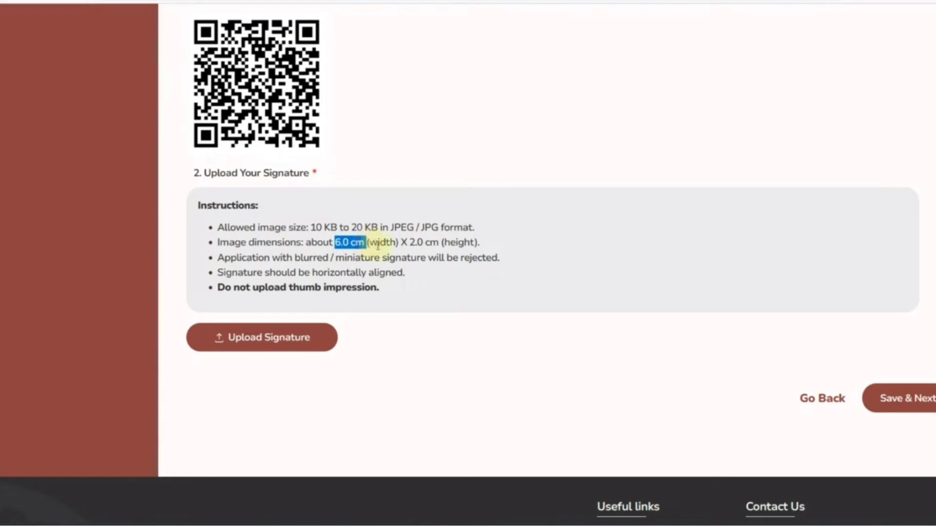
pyautogui.click(378, 245)
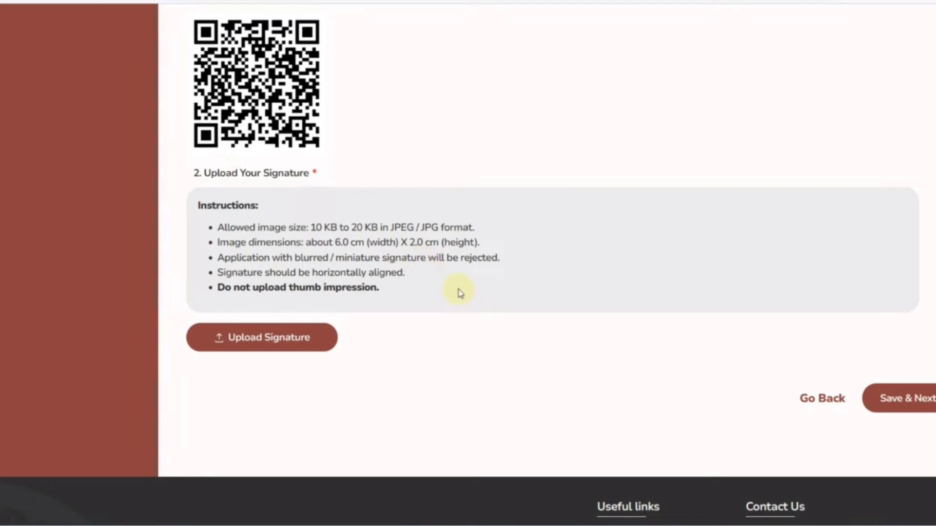
pyautogui.scroll(3, 373, 258)
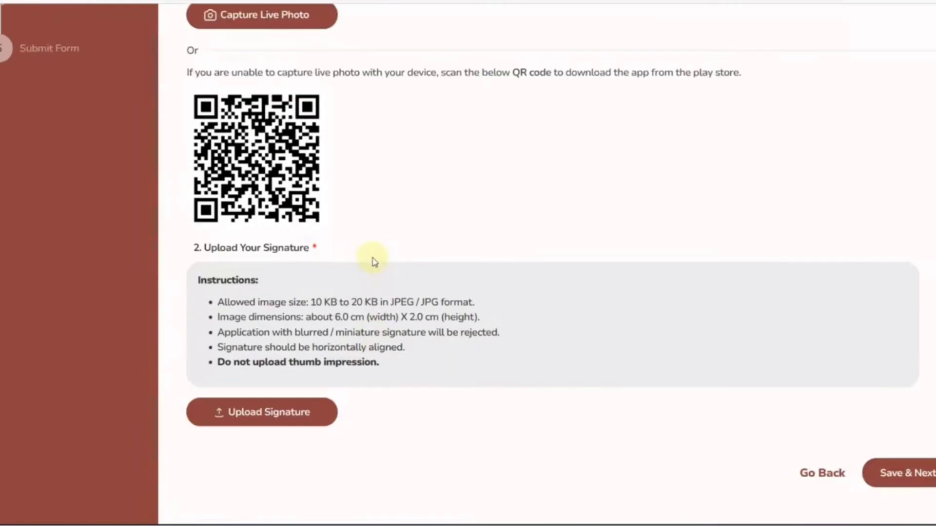
pyautogui.scroll(-2, 376, 251)
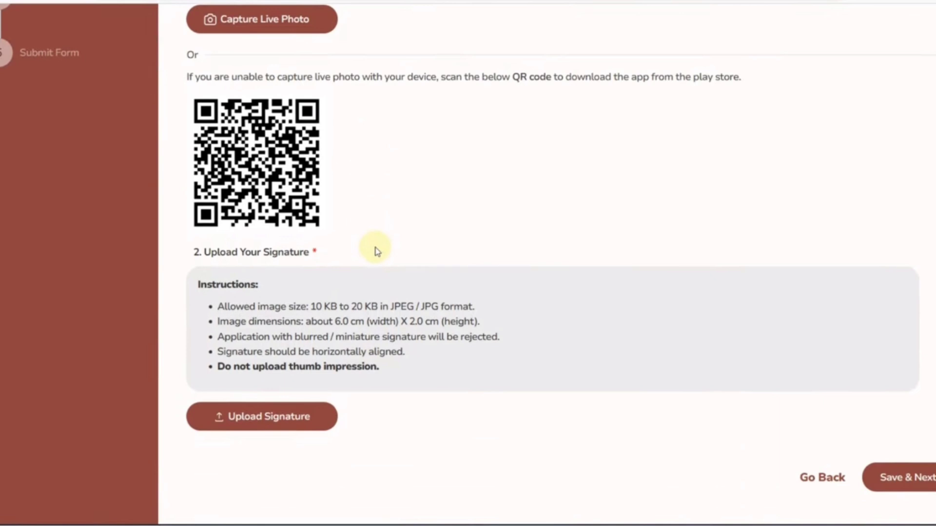
pyautogui.moveTo(349, 320); pyautogui.dragTo(379, 319)
pyautogui.click(398, 320)
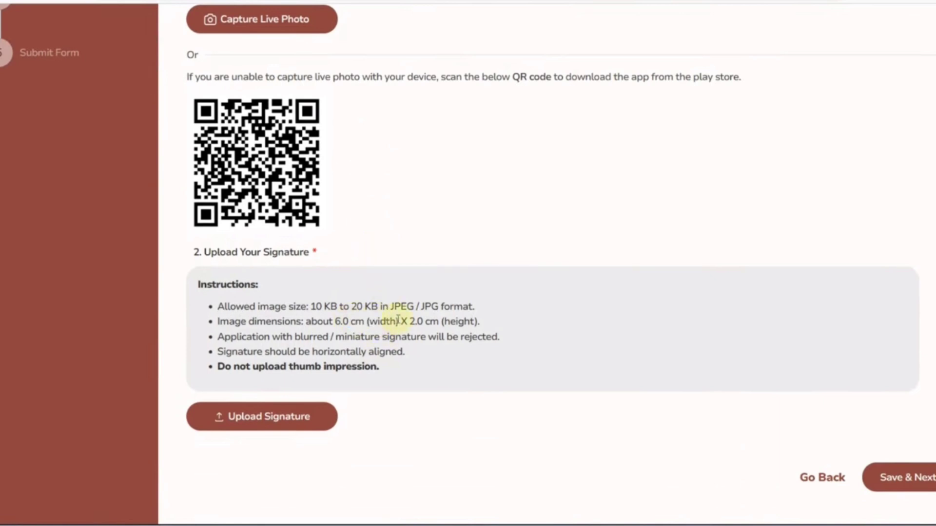
# Upload the signature image in the Signature section
pyautogui.scroll(-2, 398, 320)
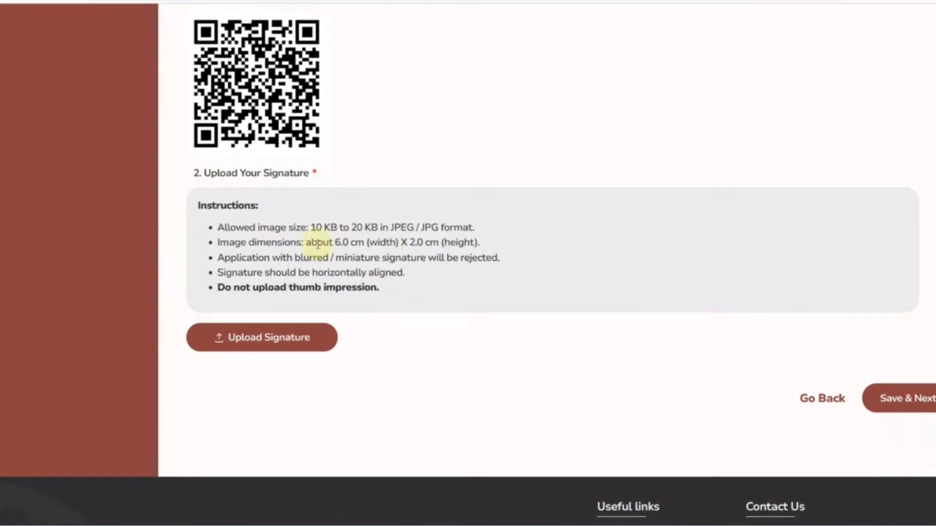
pyautogui.scroll(4, 315, 244)
pyautogui.scroll(-1, 419, 248)
pyautogui.scroll(-2, 420, 251)
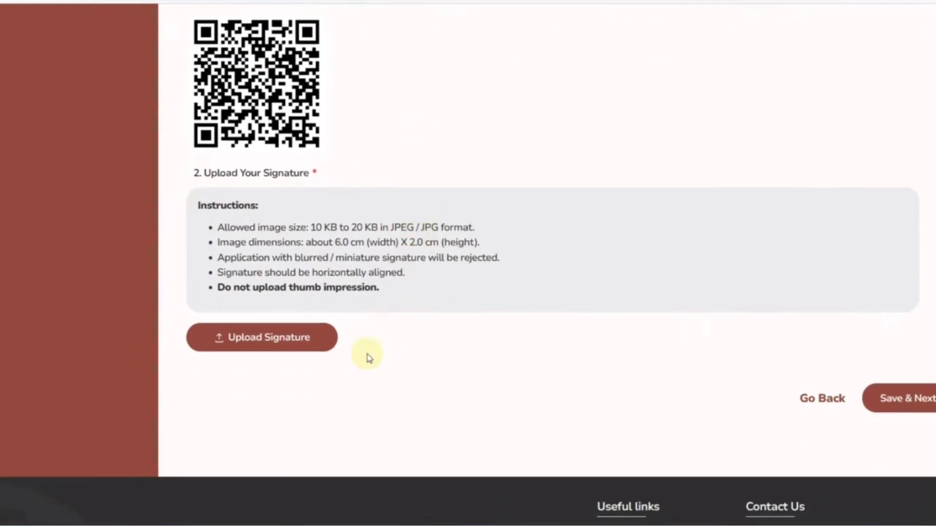
pyautogui.click(297, 344)
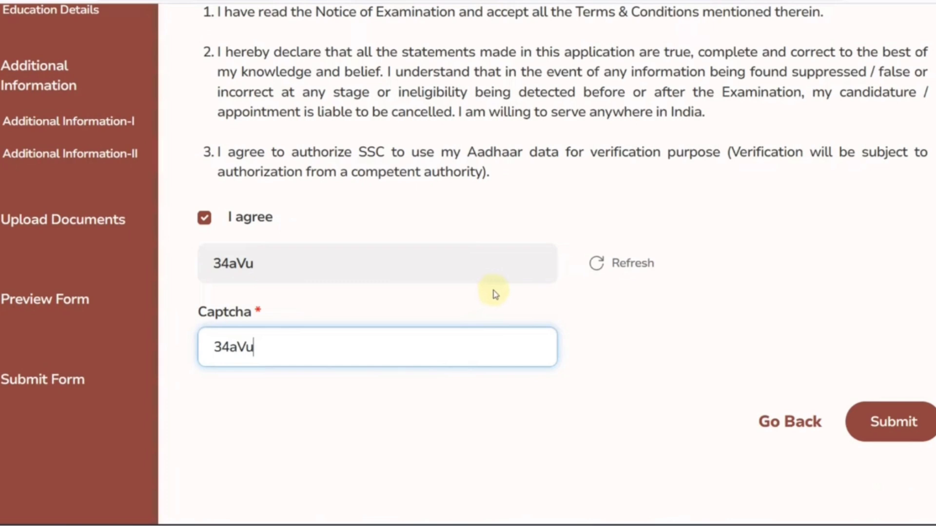
# Submit the completed application from the Declaration page
pyautogui.scroll(2, 493, 291)
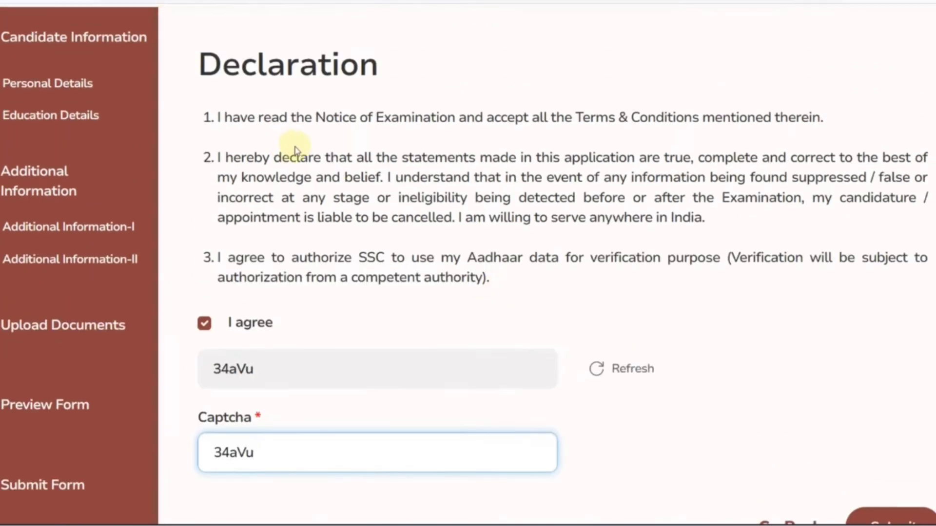
pyautogui.scroll(-2, 298, 146)
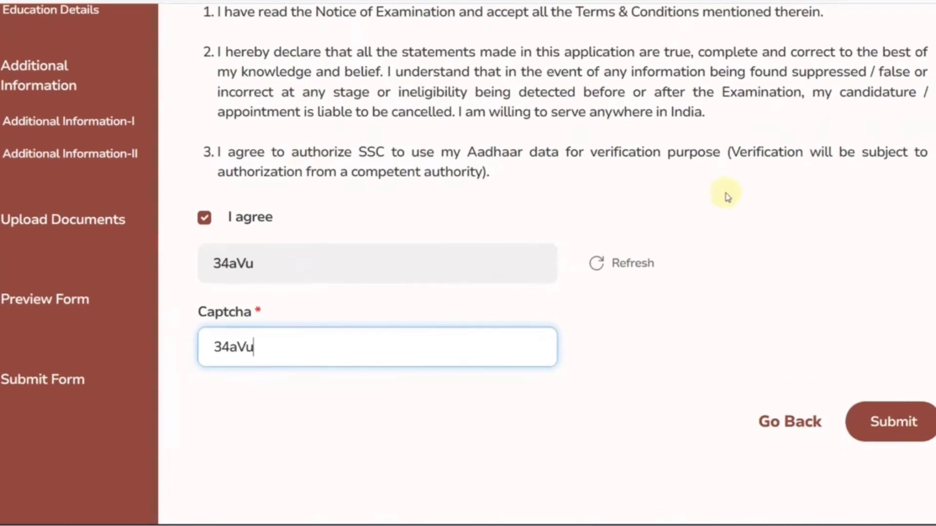
pyautogui.click(888, 423)
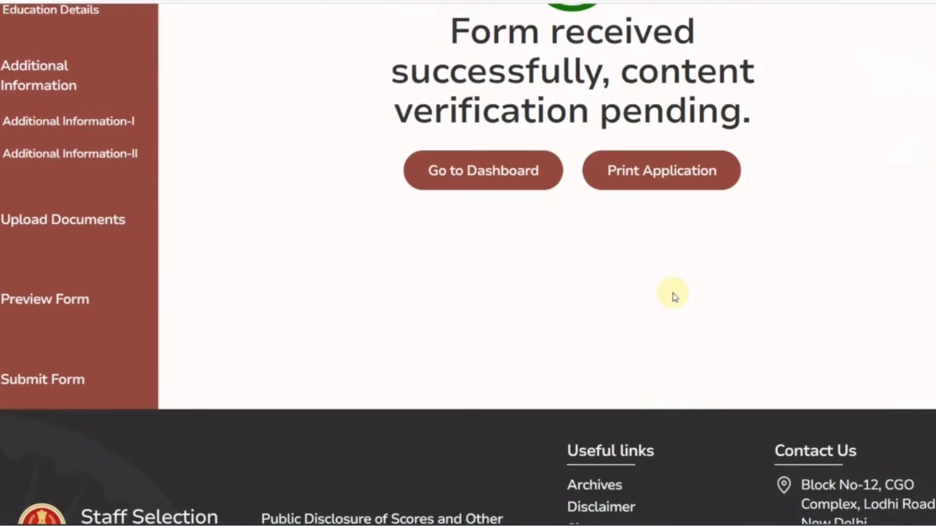
pyautogui.scroll(2, 671, 292)
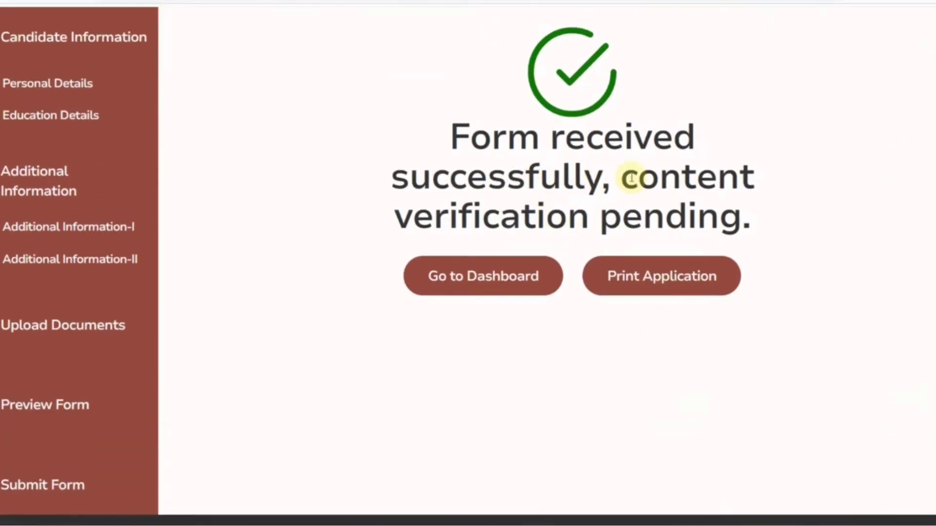